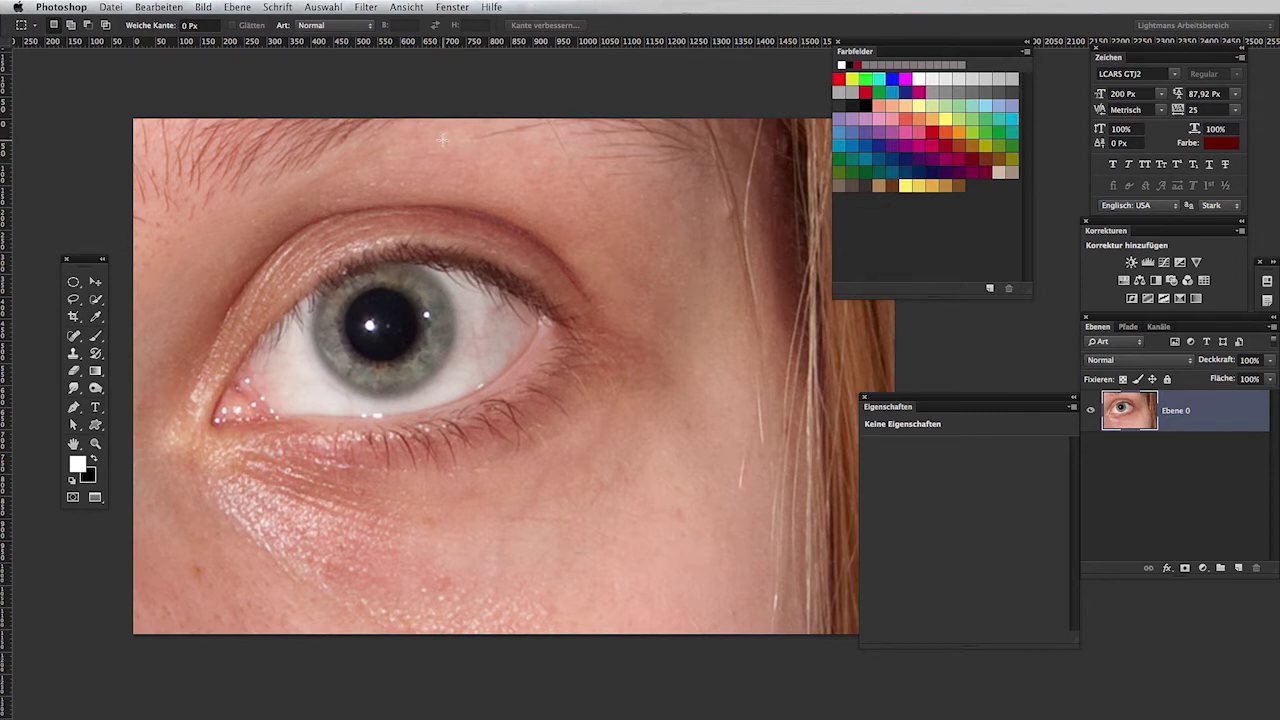
Draw a freehand Lasso selection tracing a drip along the lower lid and down the cheek.
drag(413, 270, 485, 217)
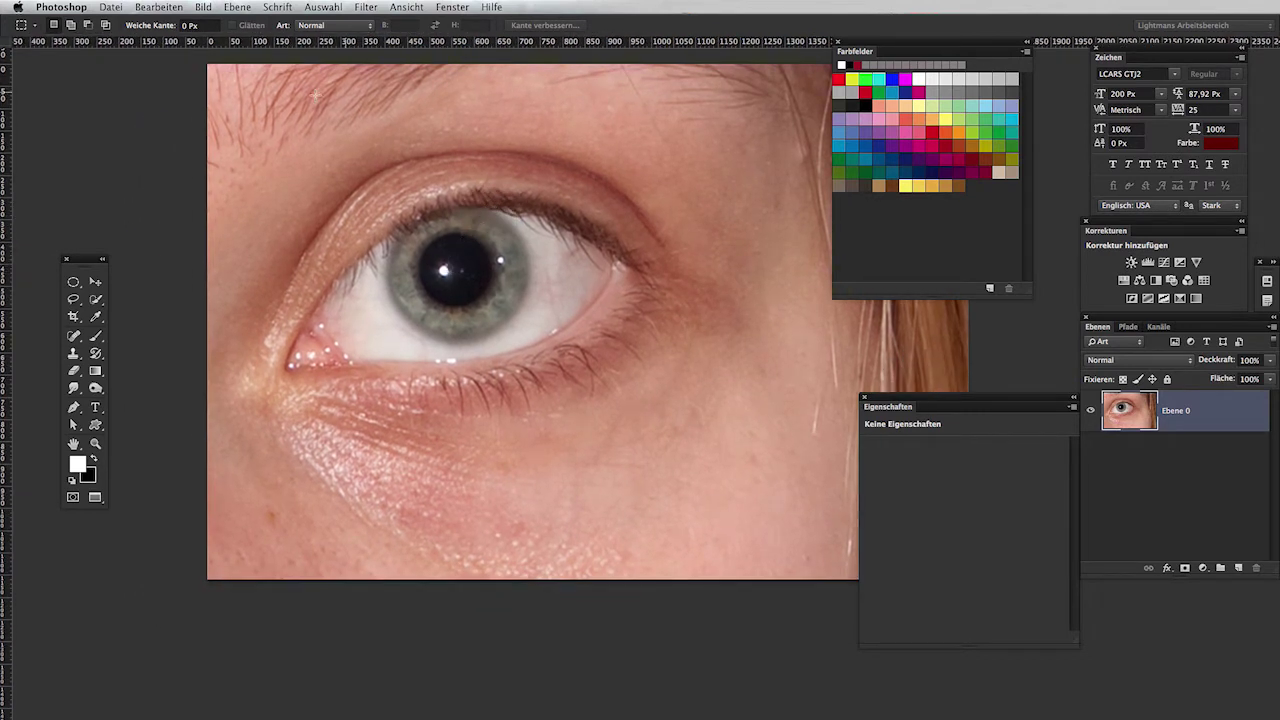
click(73, 301)
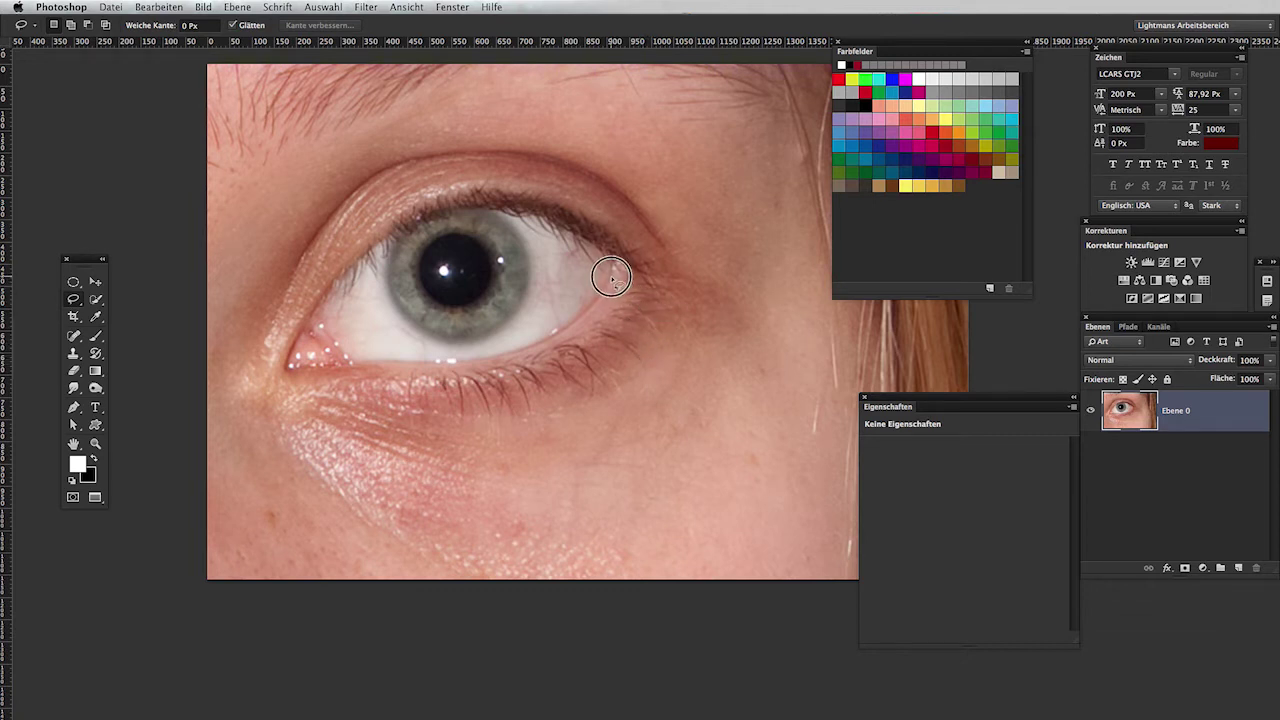
mouse_move(645, 290)
mouse_down()
mouse_move(669, 354)
mouse_move(669, 431)
mouse_move(626, 327)
mouse_move(594, 356)
mouse_move(509, 389)
mouse_move(400, 397)
mouse_move(386, 417)
mouse_move(389, 386)
mouse_move(334, 406)
mouse_move(357, 369)
mouse_move(560, 332)
mouse_move(615, 273)
mouse_up()
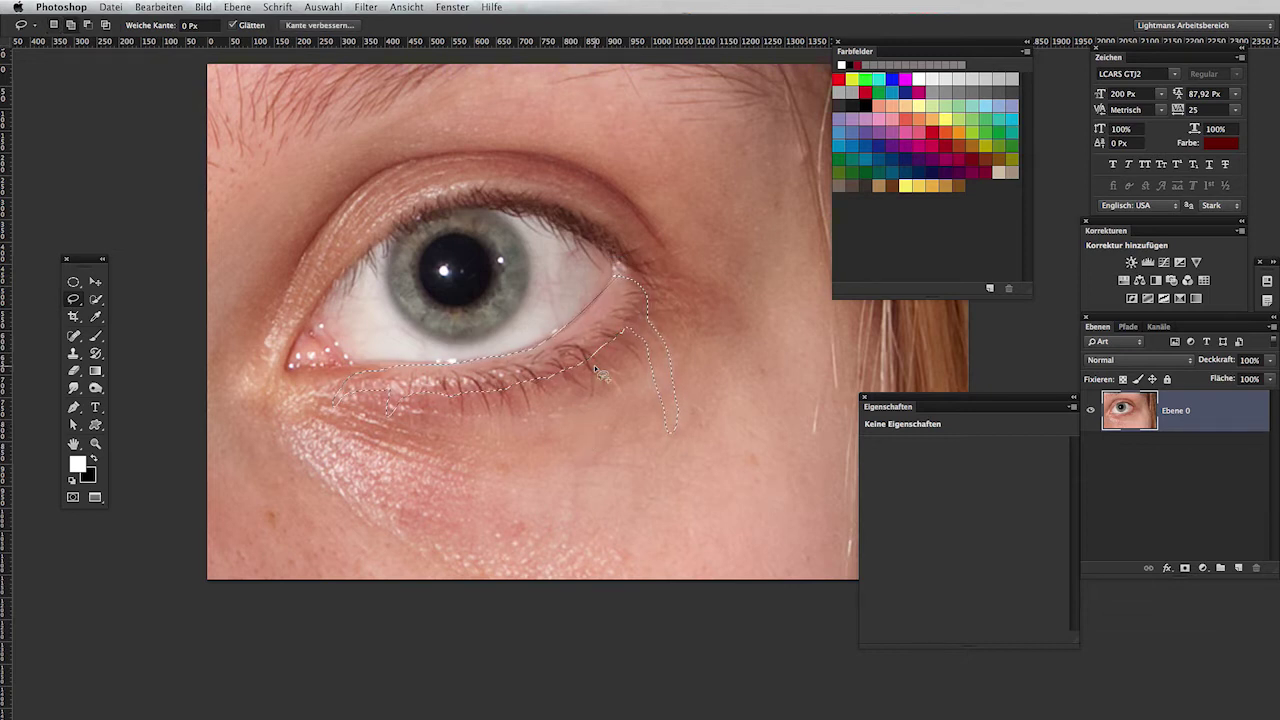
Refine the drip selection's edge with higher Abrunden and a small Weiche Kante.
key(shift+F6)
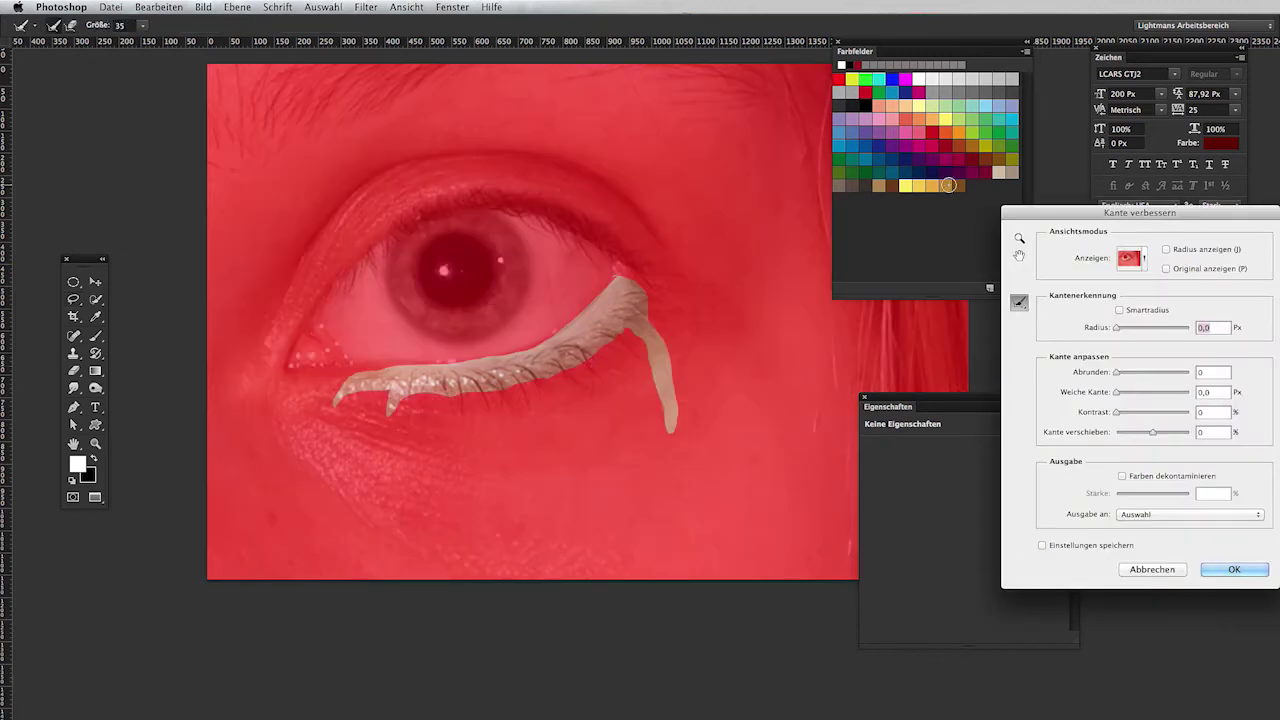
drag(1132, 216, 862, 53)
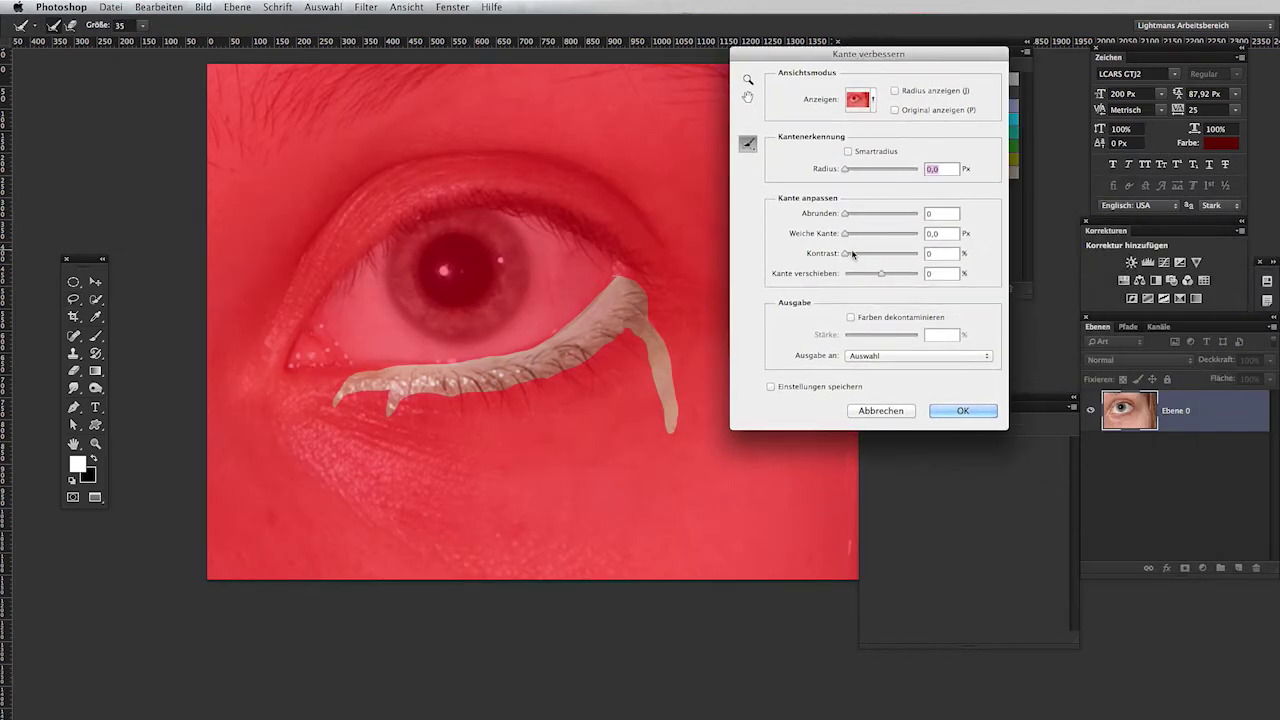
mouse_move(848, 215)
mouse_down()
mouse_move(895, 214)
mouse_move(847, 236)
mouse_up()
click(847, 236)
click(962, 411)
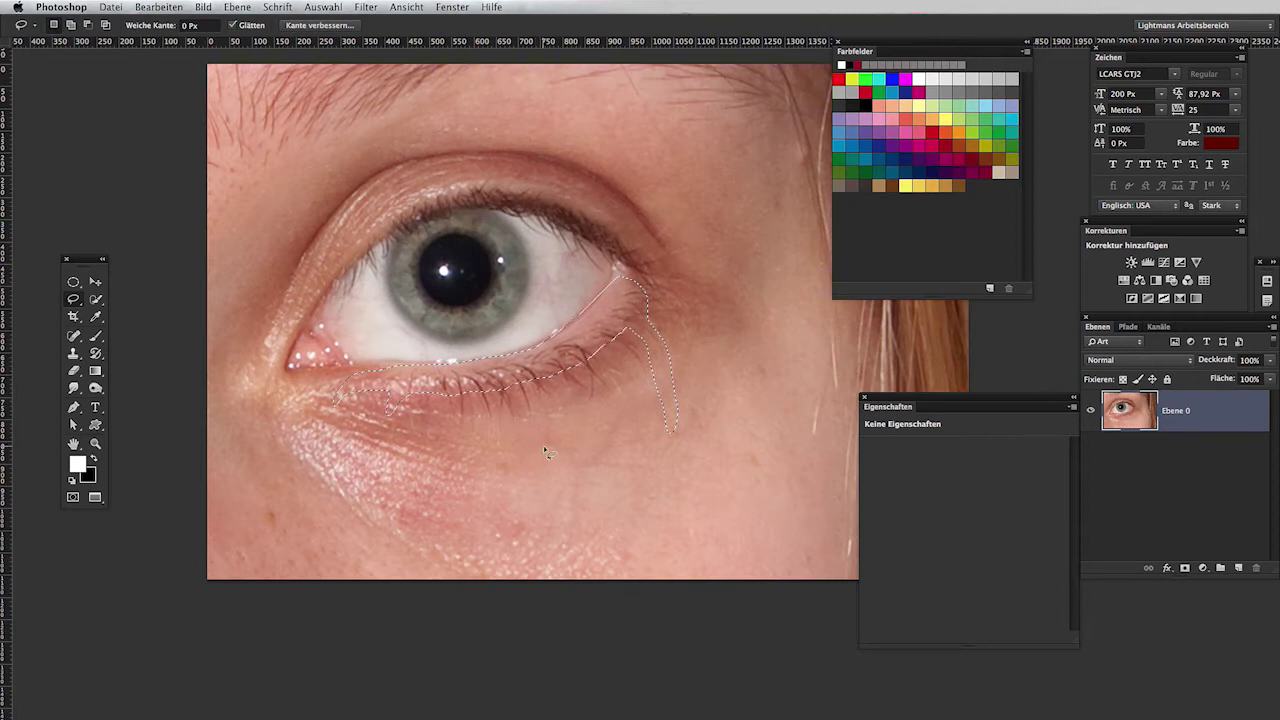
Add a new layer and fill the drip selection with 50% Grau via Fläche füllen.
click(1240, 568)
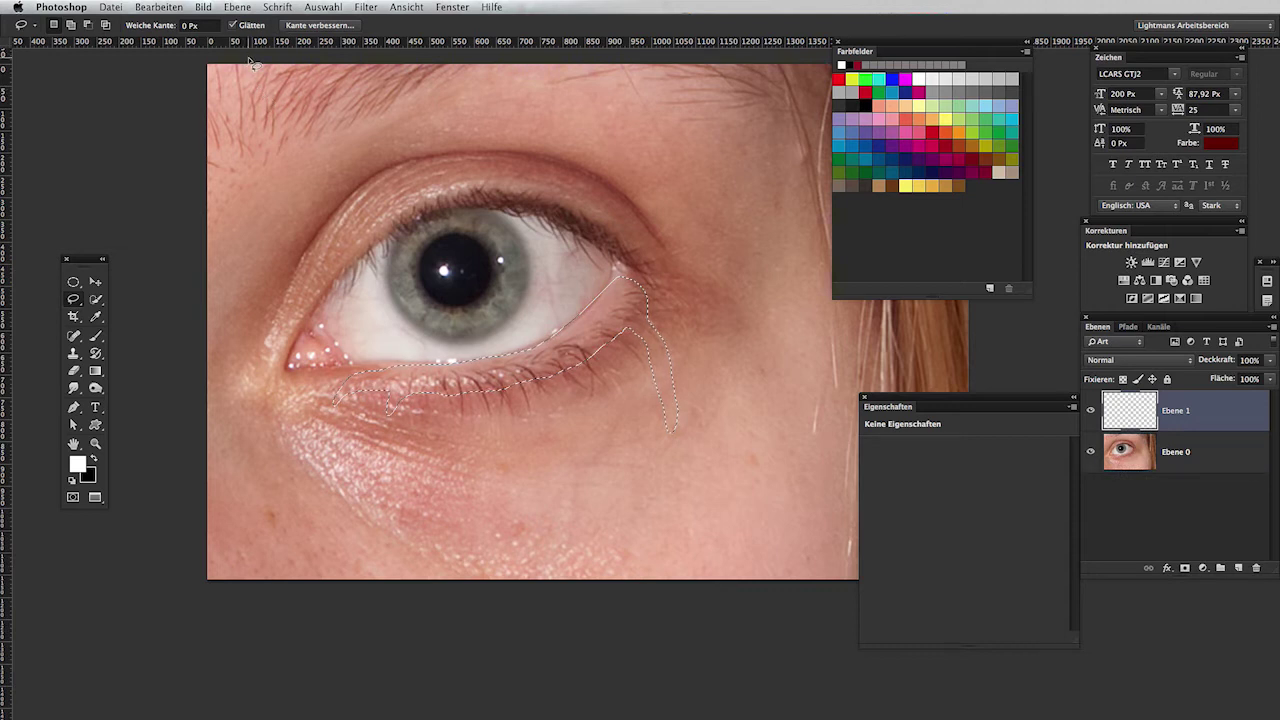
click(159, 7)
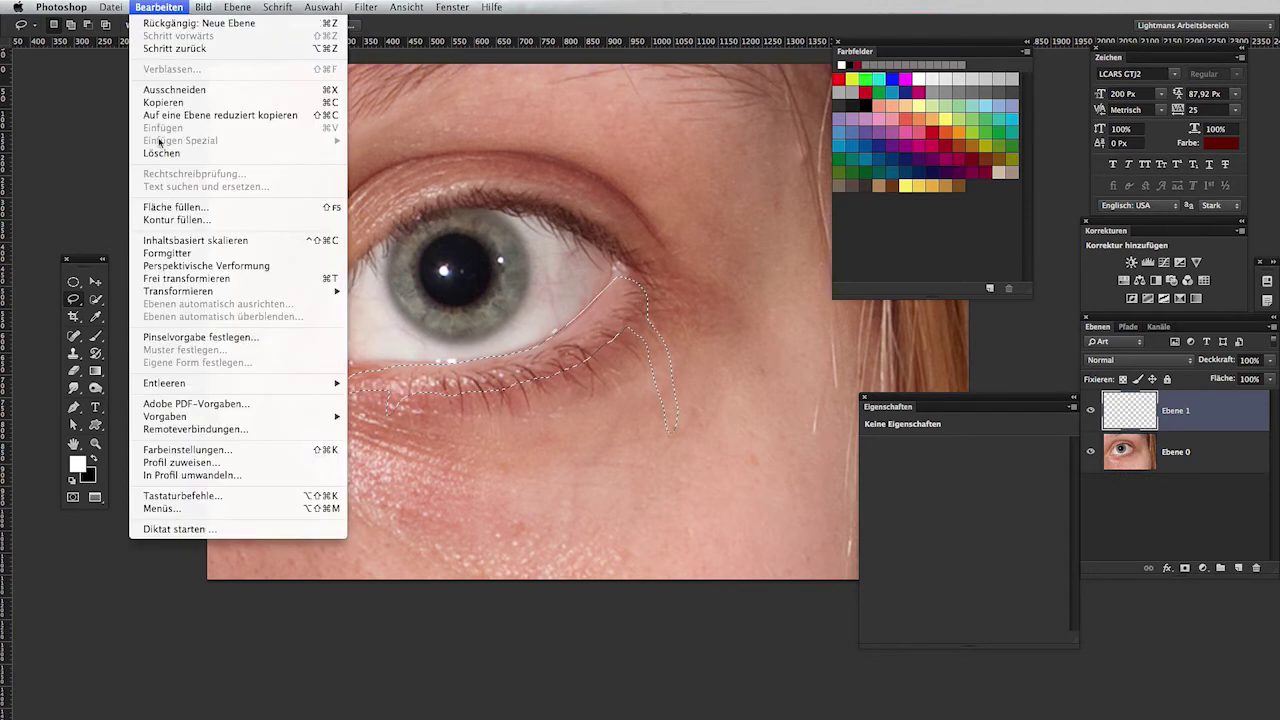
click(172, 207)
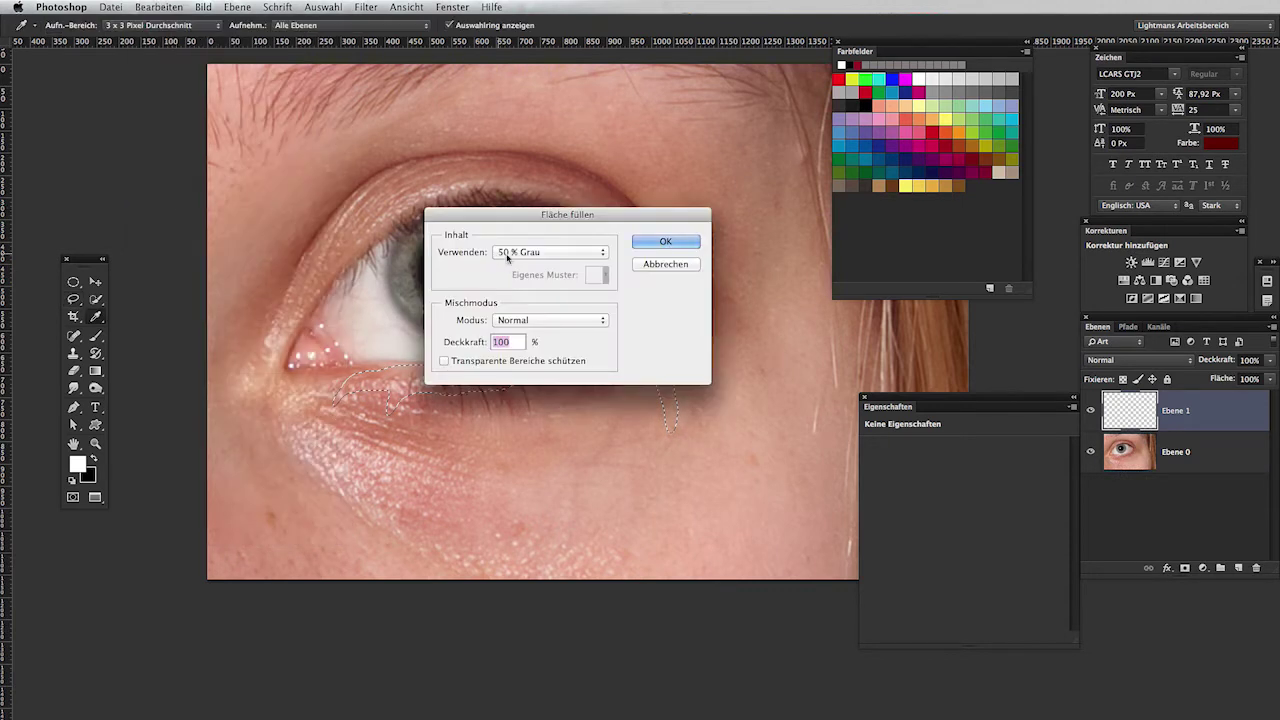
drag(490, 221, 480, 200)
click(628, 202)
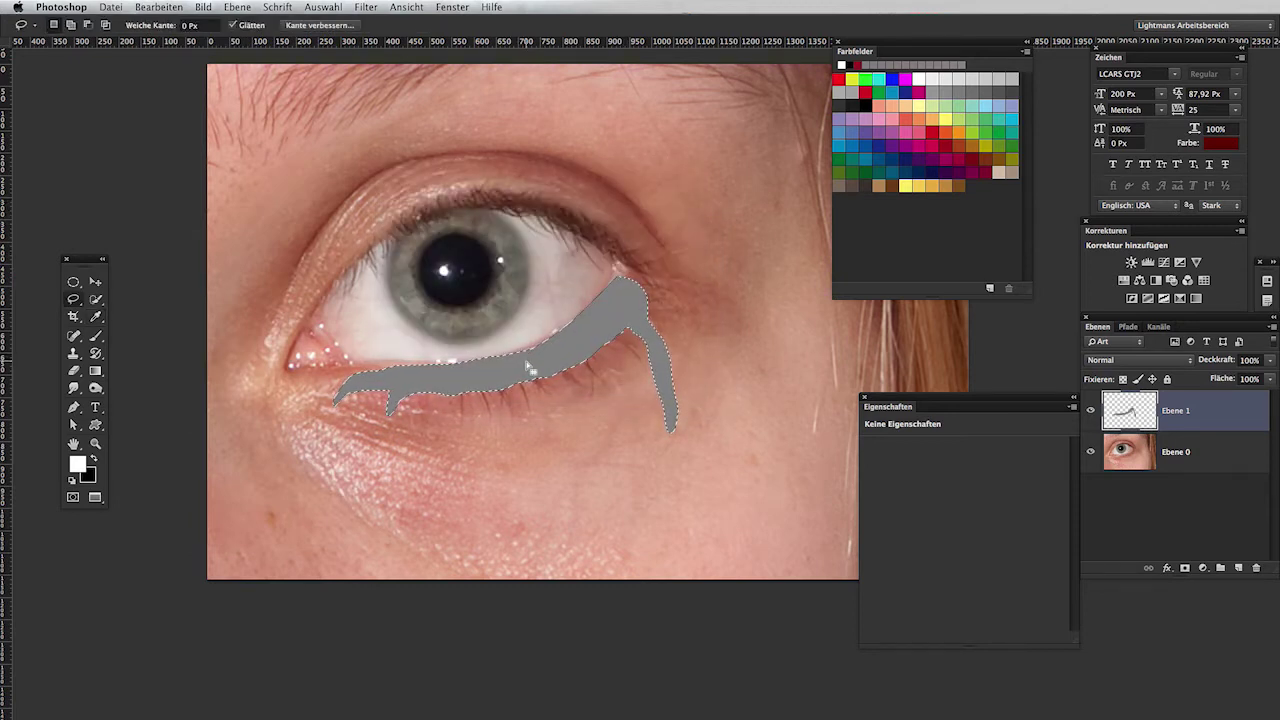
drag(603, 354, 567, 277)
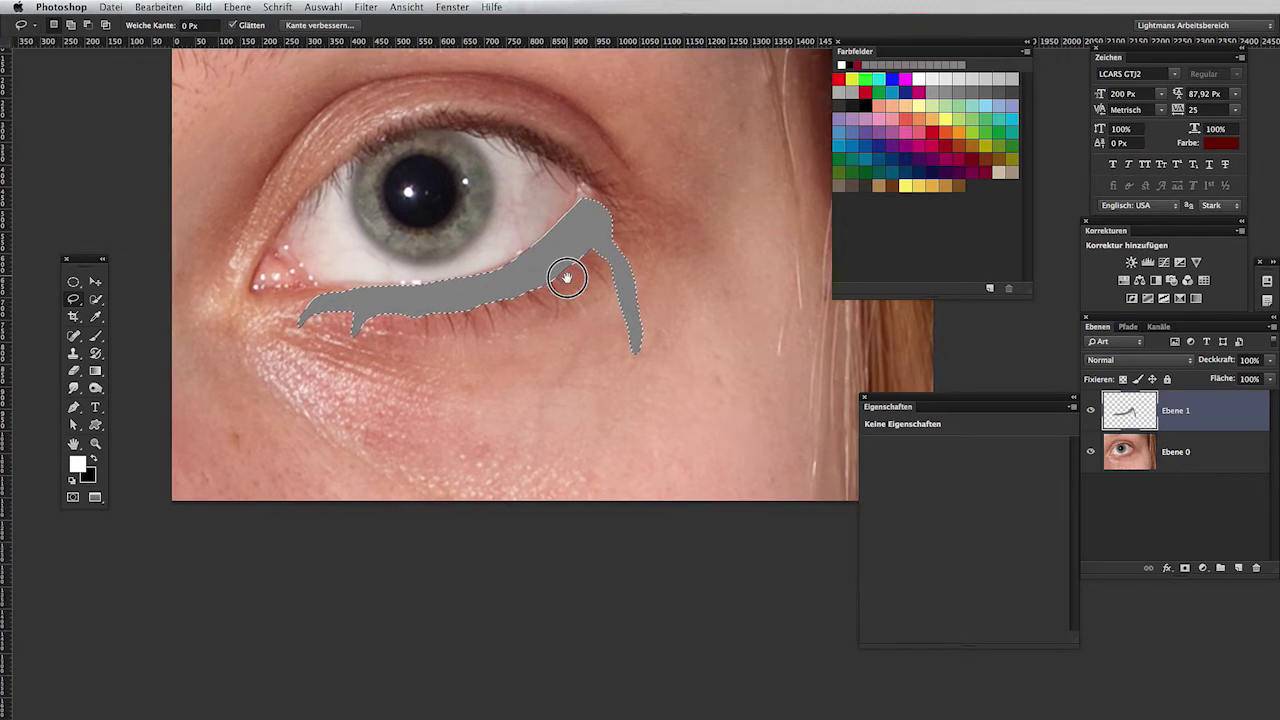
key(o)
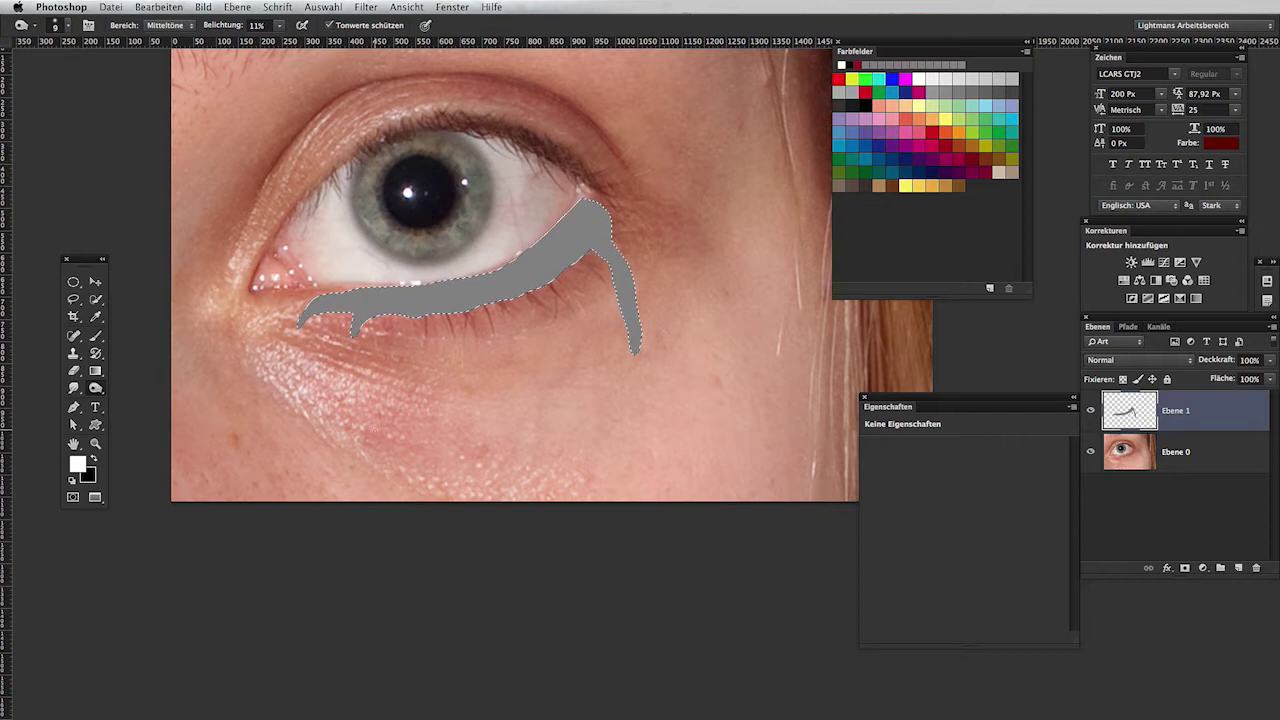
Deselect the grey drip and zoom in close on it below the eye.
key(ctrl+d)
key(z)
drag(586, 280, 628, 367)
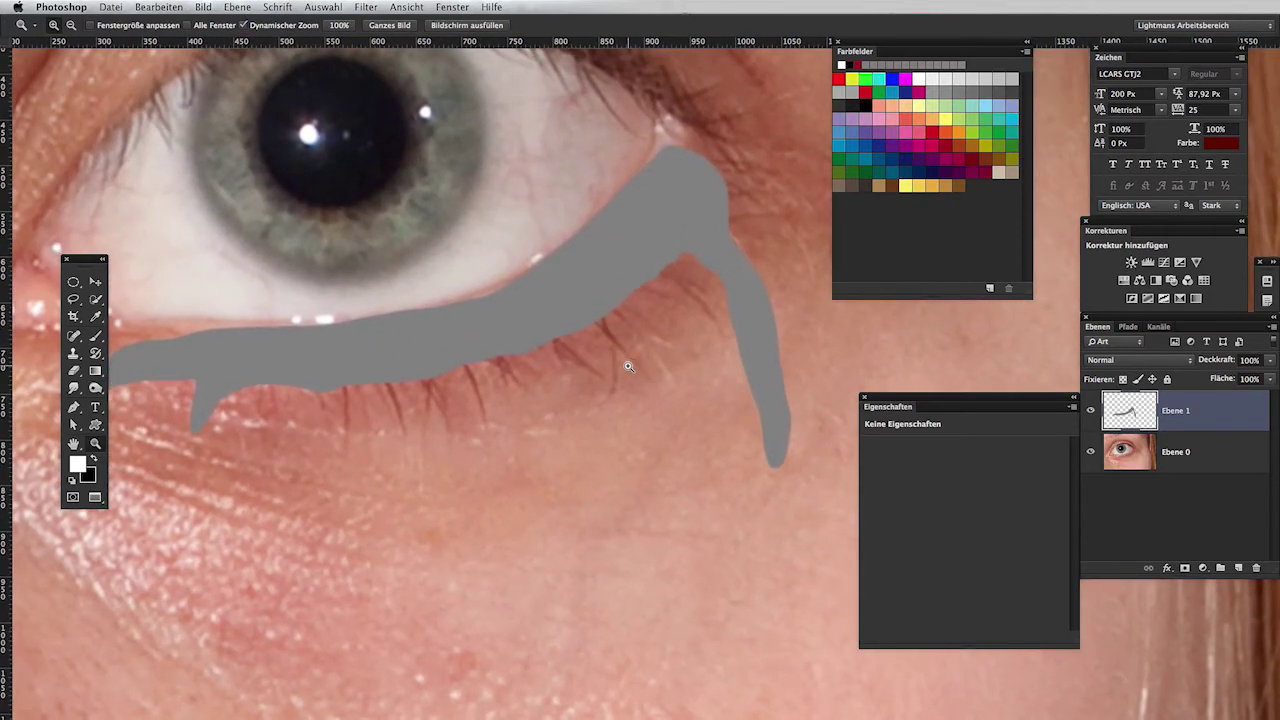
key(o)
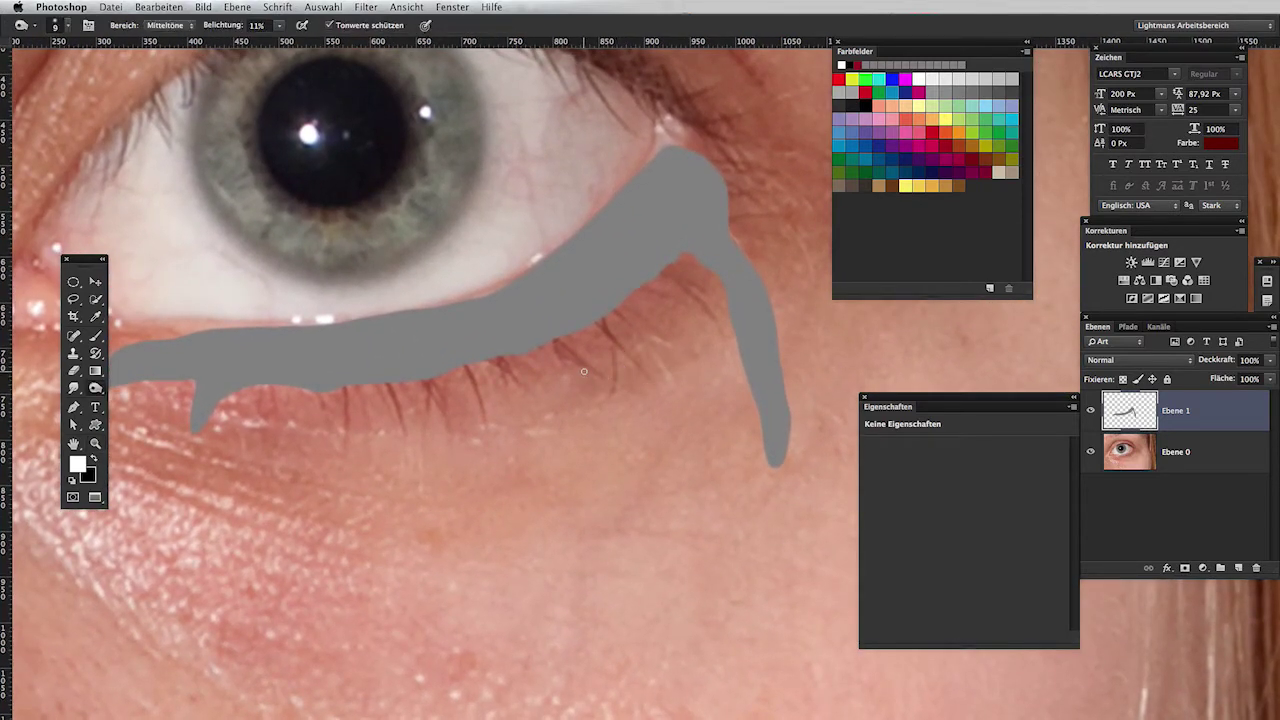
drag(633, 325, 494, 357)
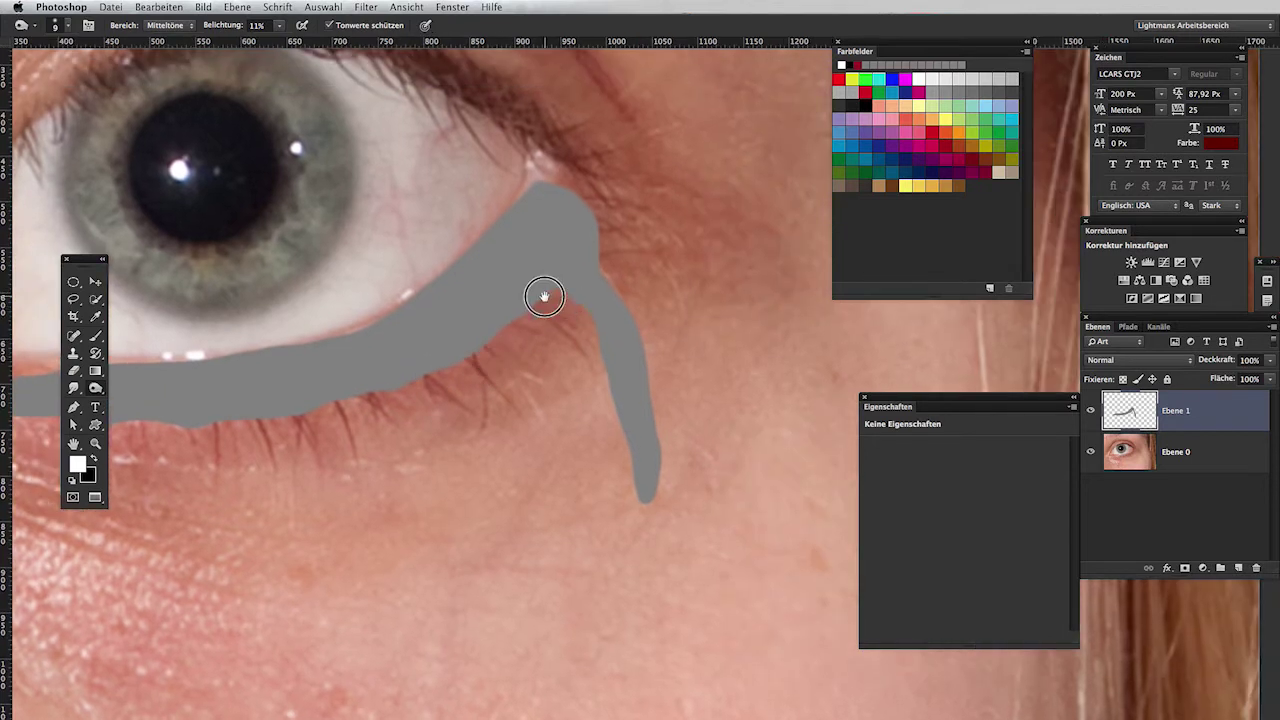
drag(607, 323, 524, 298)
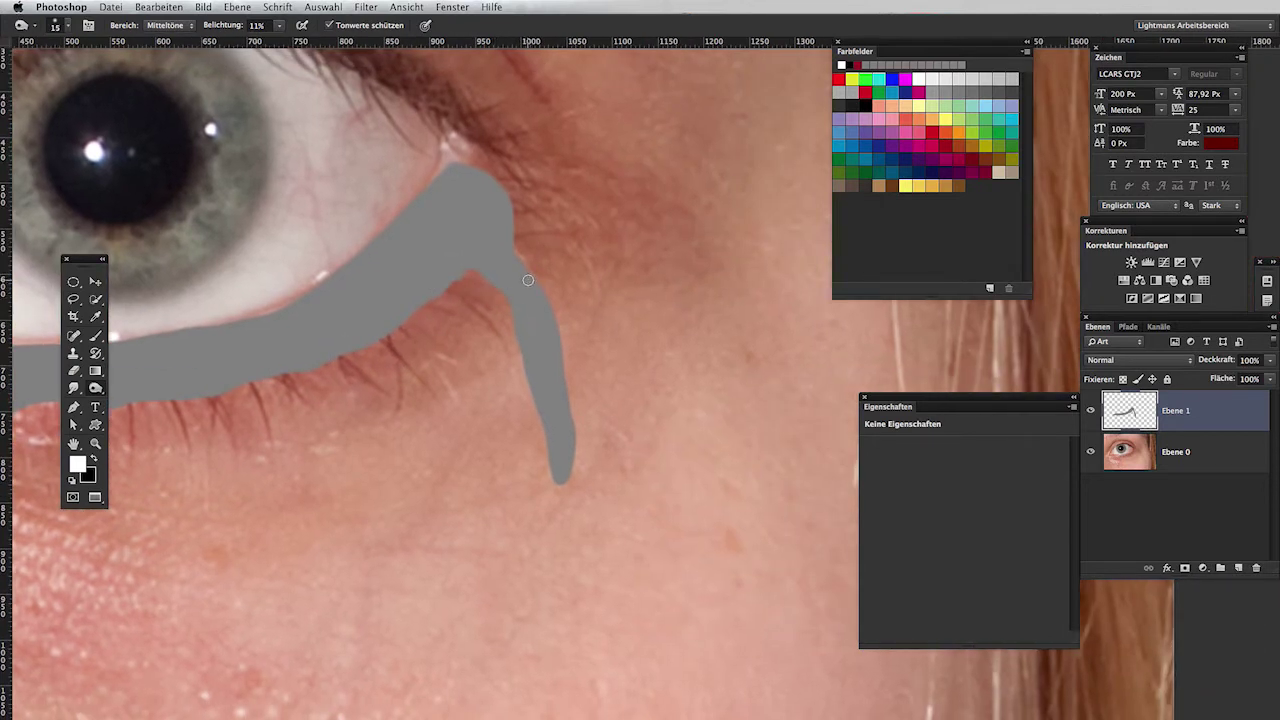
Set Dodge exposure to 7%, make the brush tip slightly harder, and lighten the drip.
click(222, 30)
text(7)
right_click(547, 285)
drag(620, 333, 635, 333)
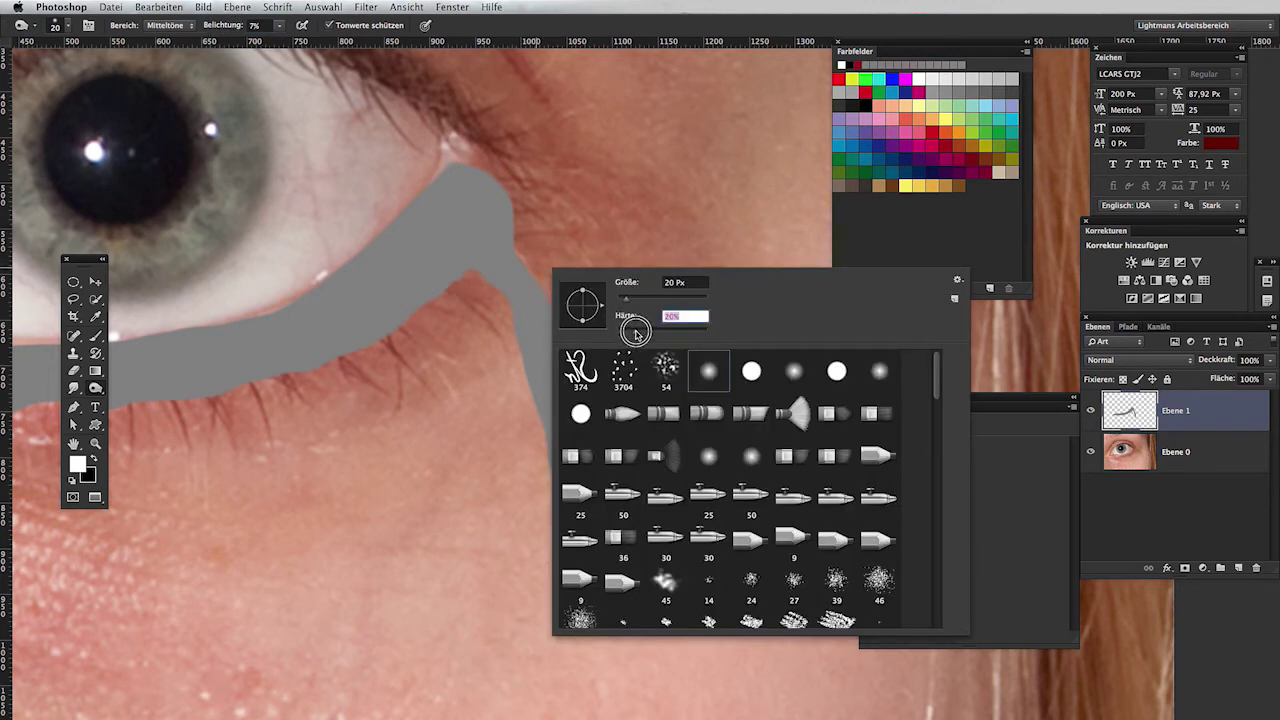
key(Return)
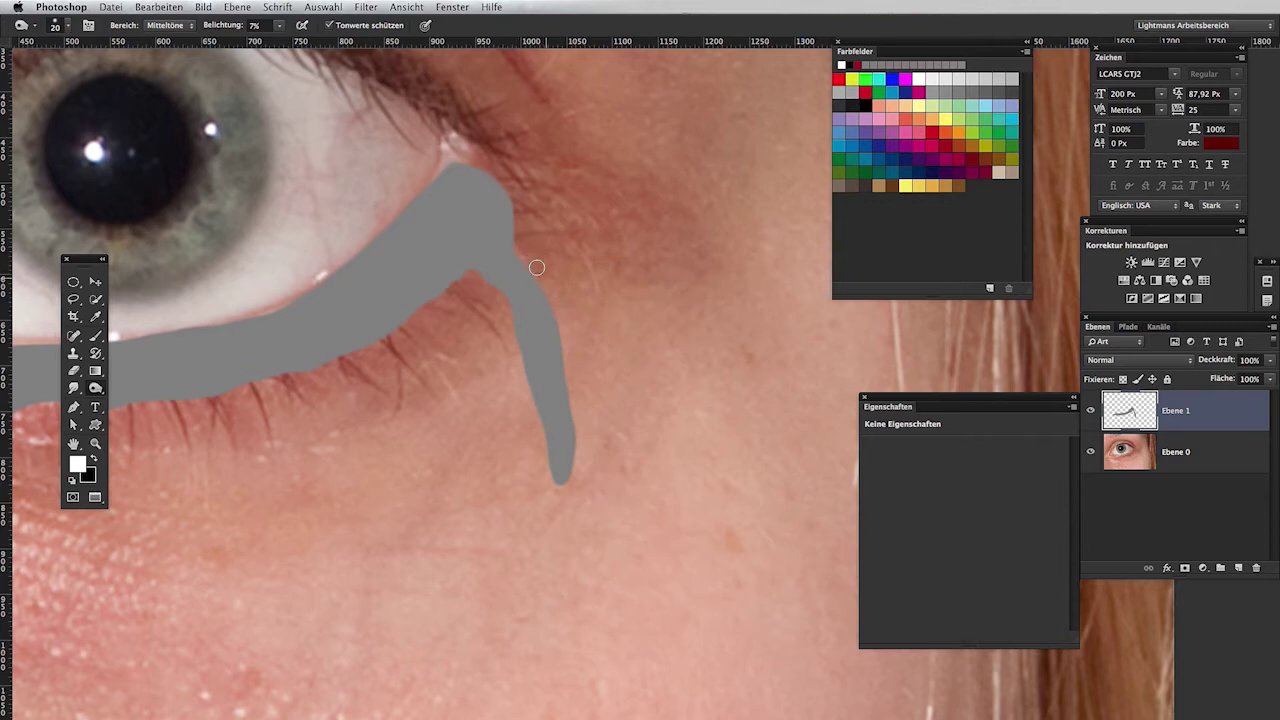
click(550, 310)
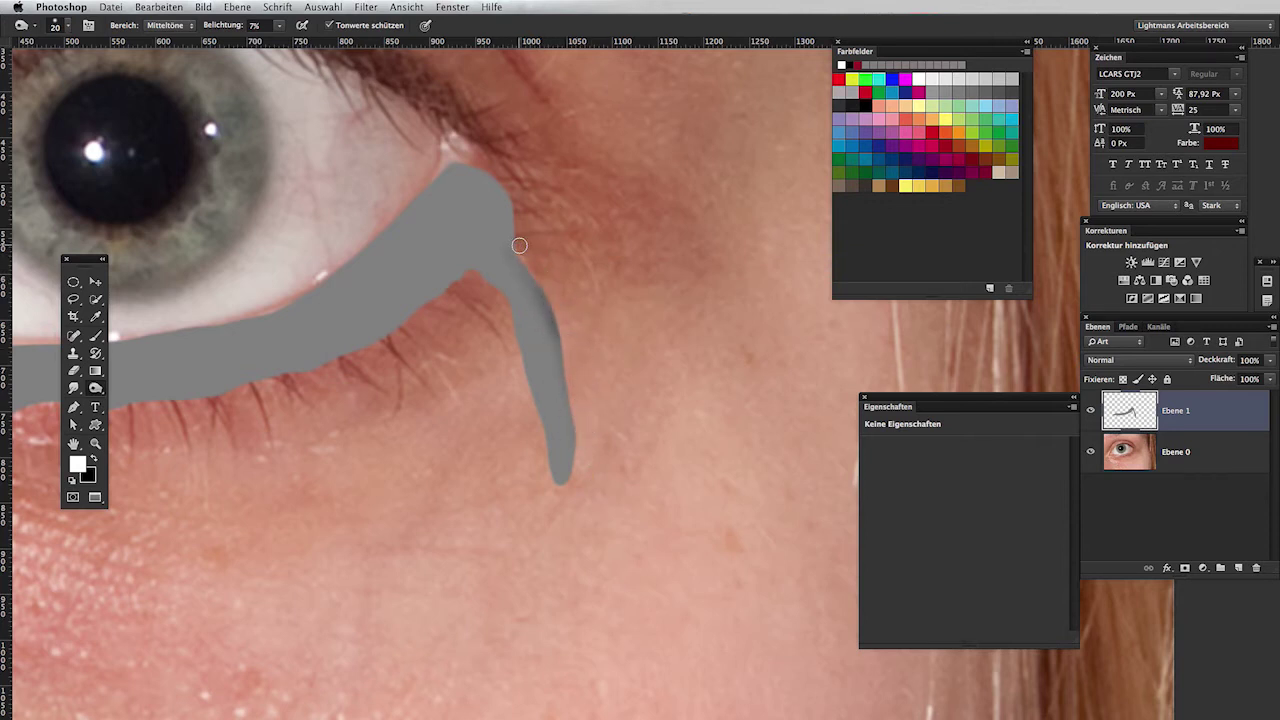
key(ctrl+minus)
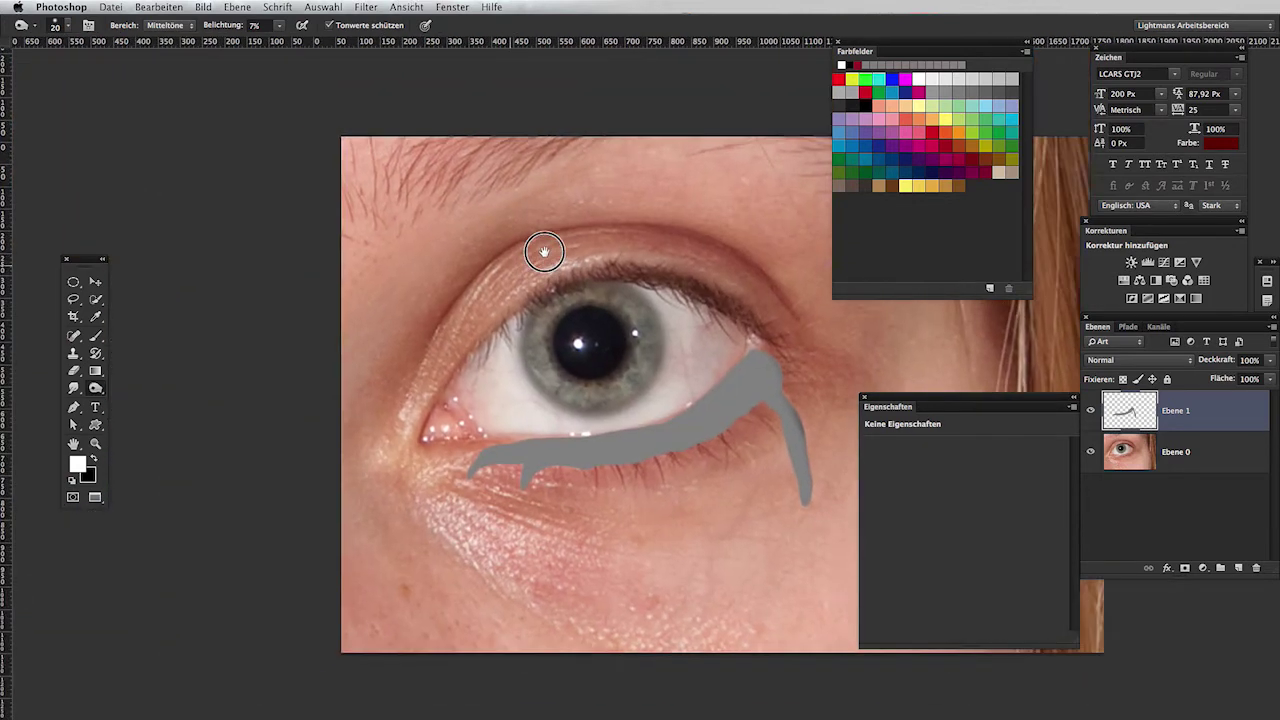
Rotate the view along the drip, set exposure to 4%, and lighten its upper part.
key(r)
mouse_move(443, 437)
mouse_down()
mouse_move(534, 351)
mouse_move(398, 283)
mouse_up()
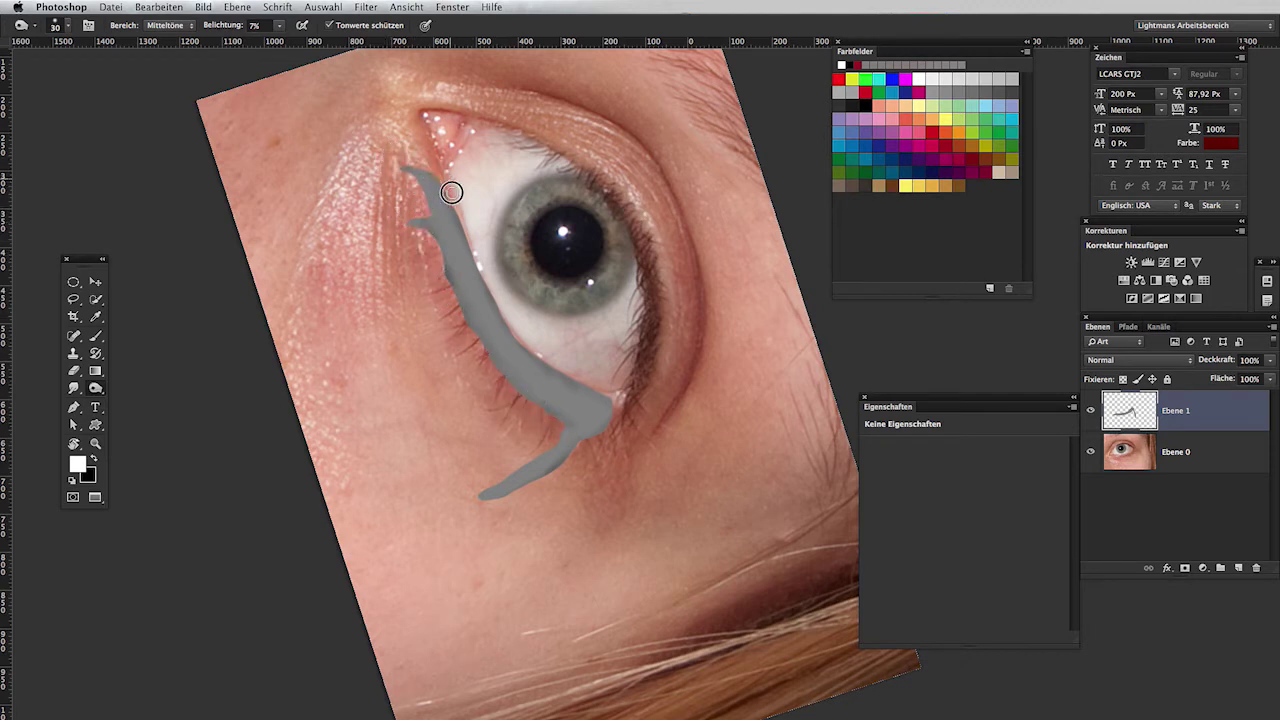
drag(232, 27, 229, 27)
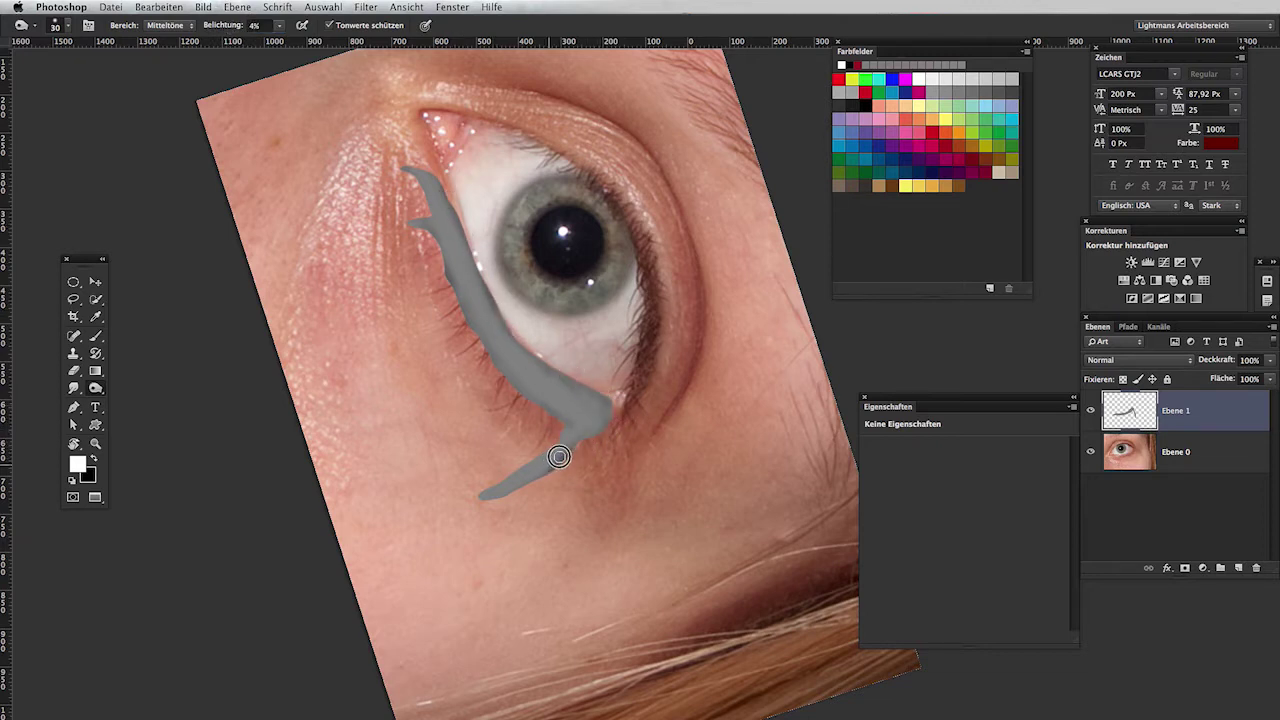
drag(441, 251, 508, 372)
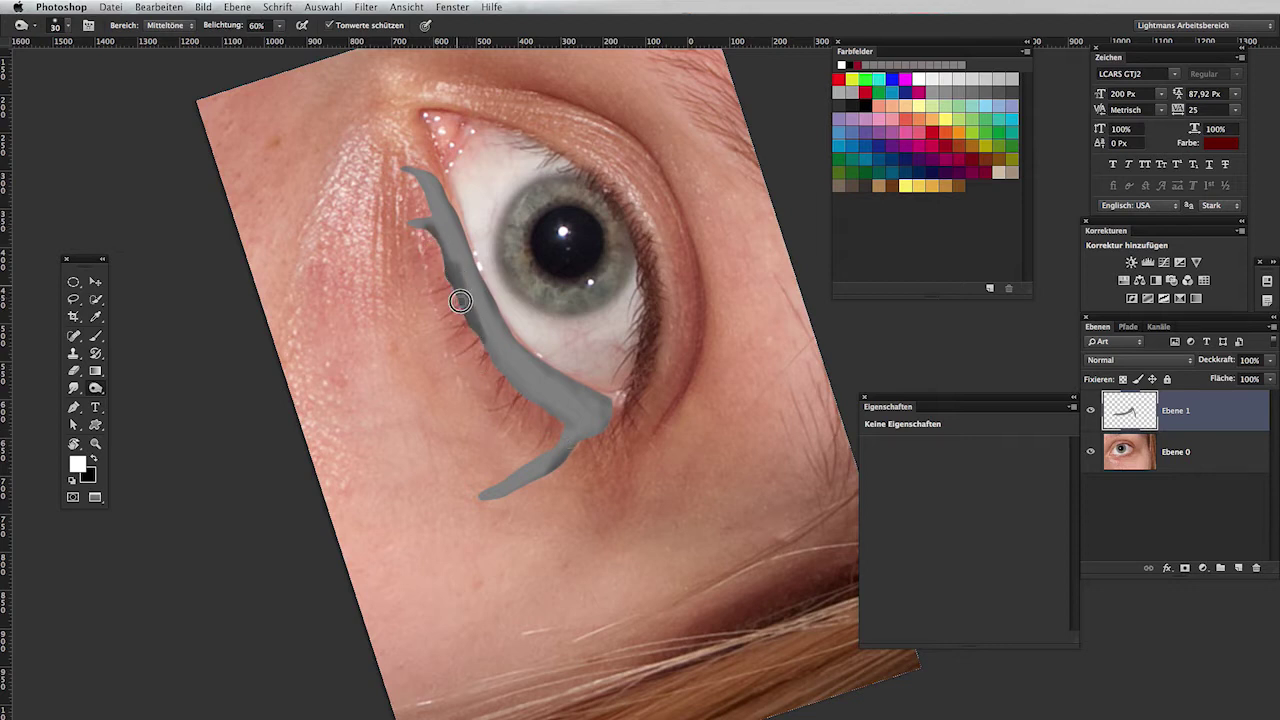
key(ctrl+z)
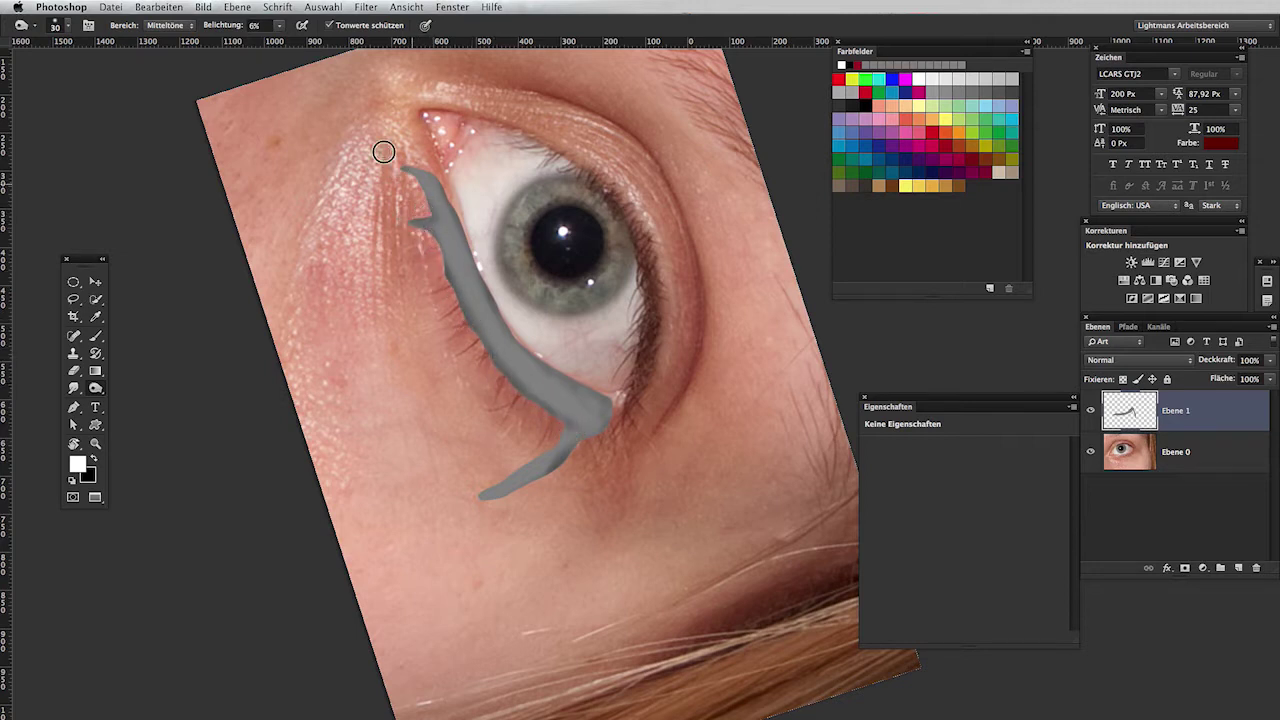
mouse_move(458, 223)
mouse_down()
mouse_move(541, 377)
mouse_move(608, 400)
mouse_move(586, 414)
mouse_move(566, 382)
mouse_move(565, 440)
mouse_move(508, 471)
mouse_move(526, 463)
mouse_move(546, 486)
mouse_move(489, 500)
mouse_move(607, 420)
mouse_move(505, 329)
mouse_move(442, 196)
mouse_move(409, 176)
mouse_move(490, 364)
mouse_move(473, 327)
mouse_move(556, 432)
mouse_move(594, 378)
mouse_move(598, 399)
mouse_move(413, 171)
mouse_up()
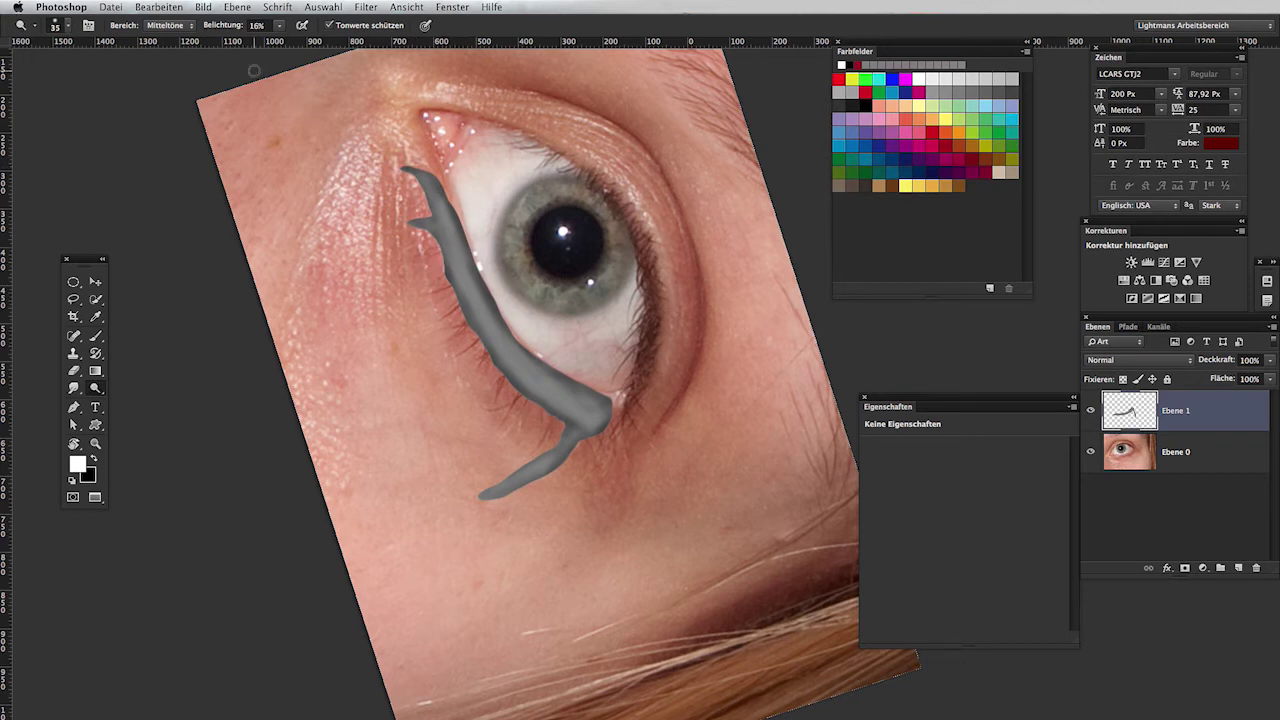
At 4% exposure, paint highlight strokes down the drip to its bend and lower tail.
drag(228, 26, 221, 28)
mouse_move(472, 292)
mouse_down()
mouse_move(592, 420)
mouse_move(509, 348)
mouse_up()
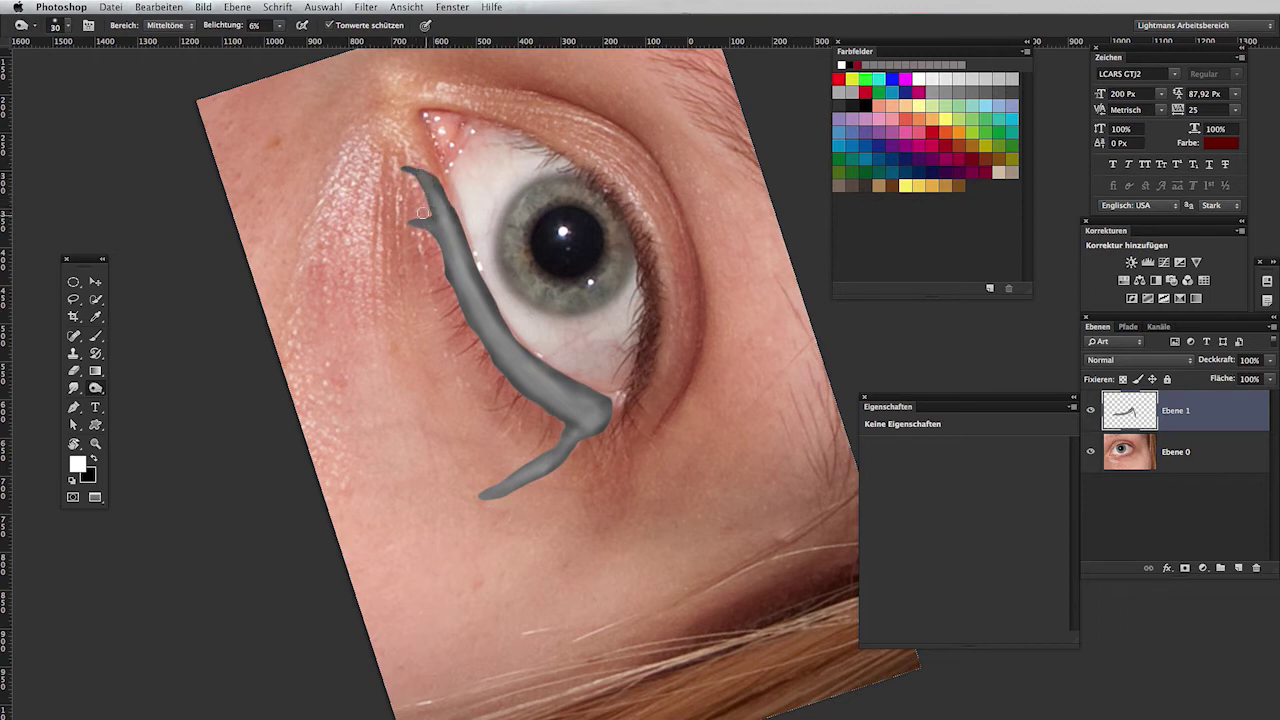
drag(413, 218, 433, 219)
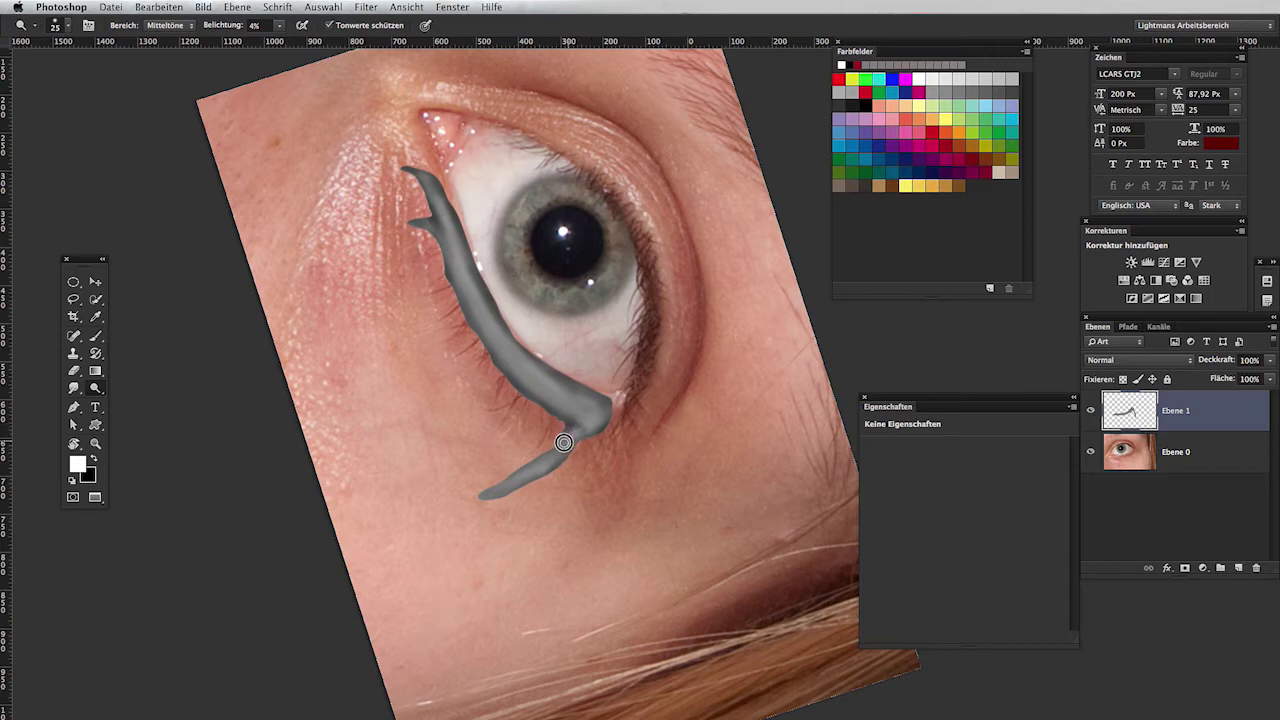
drag(549, 460, 559, 452)
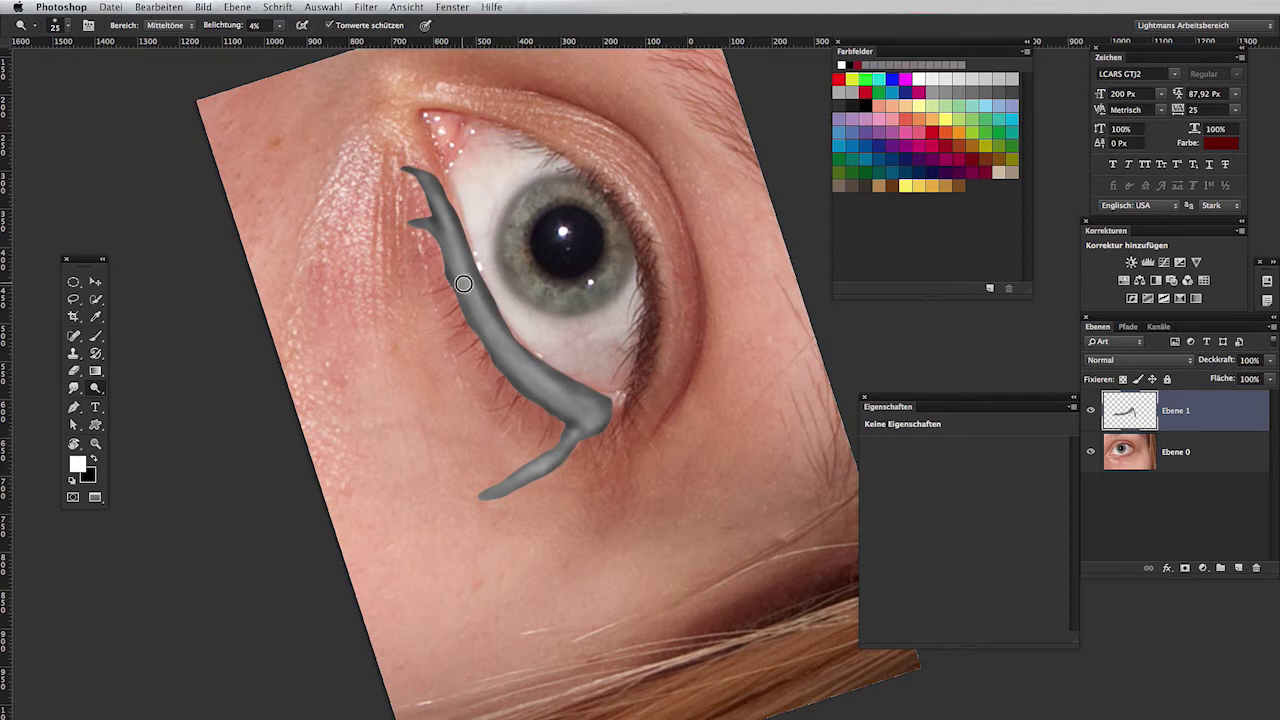
drag(453, 244, 486, 309)
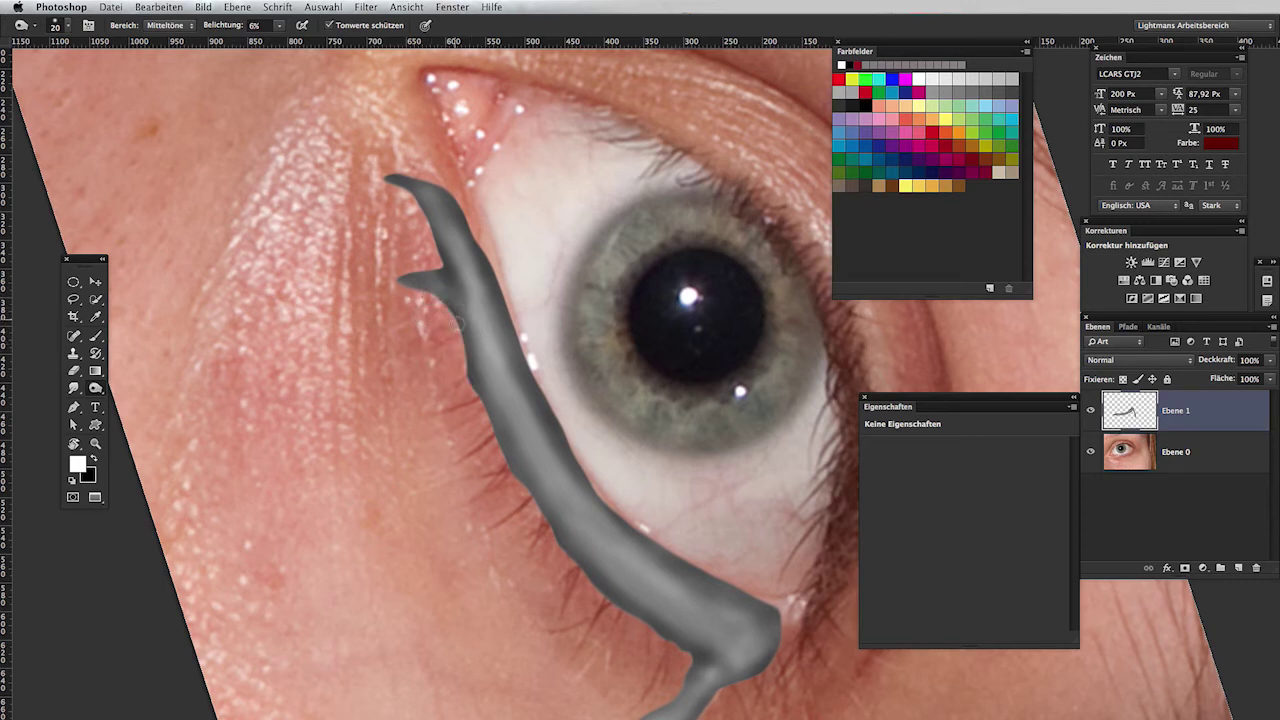
Resize the brush, set 40% strength, and darken the grey stroke's corner and lower part.
key(bracketright)
mouse_move(565, 455)
mouse_down()
mouse_move(490, 280)
mouse_move(589, 461)
mouse_move(531, 334)
mouse_move(663, 400)
mouse_move(649, 491)
mouse_move(645, 398)
mouse_move(506, 532)
mouse_move(537, 420)
mouse_move(349, 134)
mouse_up()
mouse_move(332, 204)
mouse_down()
mouse_move(324, 296)
mouse_move(358, 357)
mouse_up()
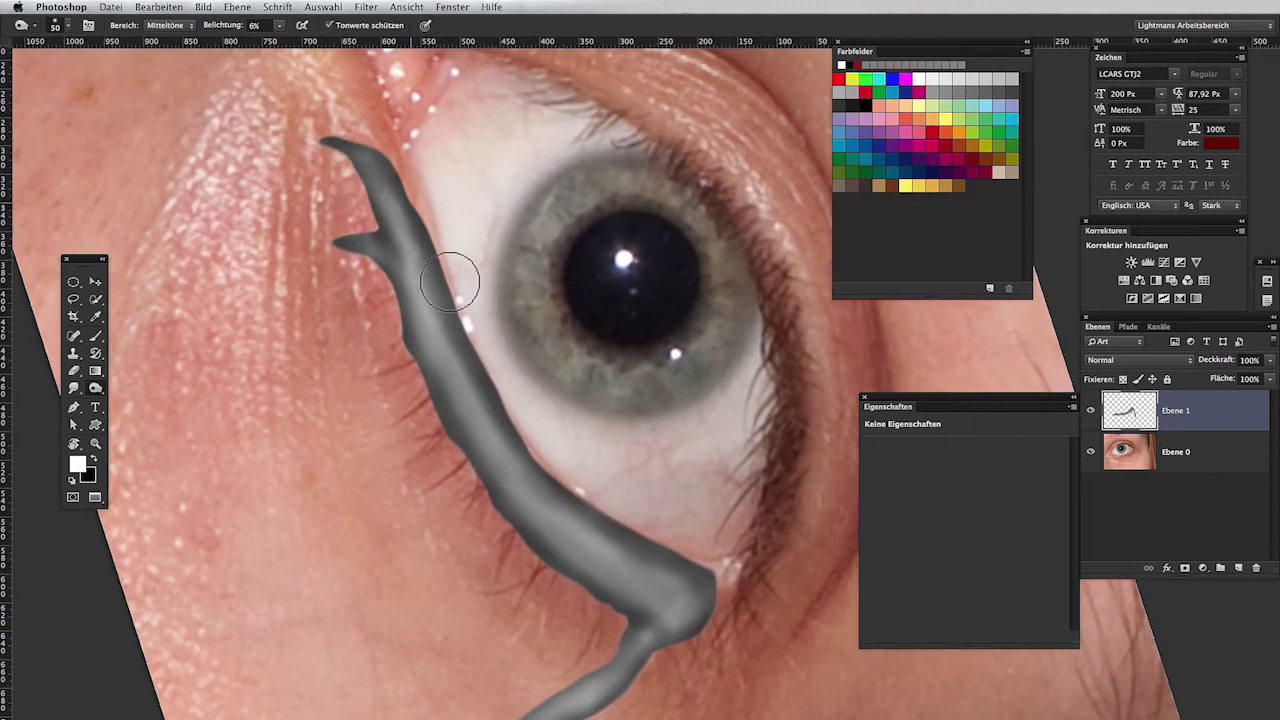
key(bracketleft)
key(bracketleft)
key(0)
key(4)
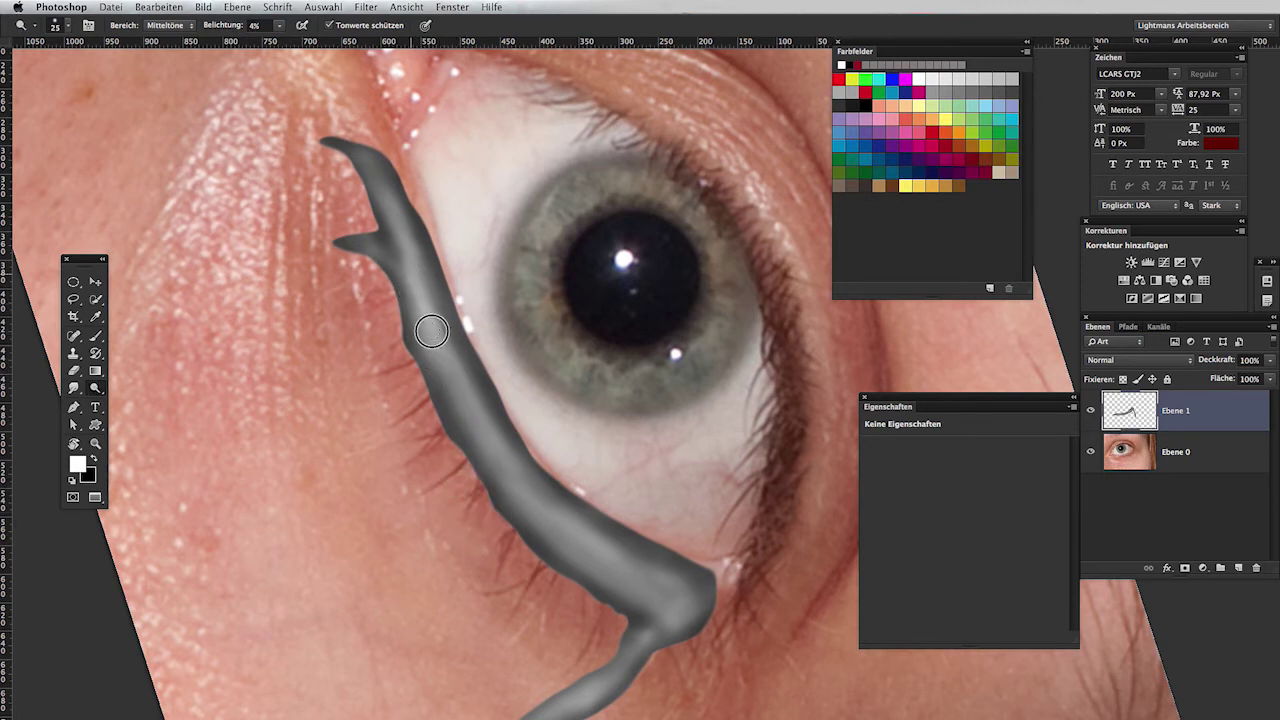
mouse_move(508, 443)
mouse_down()
mouse_move(456, 338)
mouse_move(598, 485)
mouse_move(571, 420)
mouse_move(588, 275)
mouse_up()
mouse_move(600, 365)
mouse_down()
mouse_move(504, 463)
mouse_move(486, 449)
mouse_move(531, 426)
mouse_up()
mouse_move(399, 321)
mouse_down()
mouse_move(548, 548)
mouse_move(559, 591)
mouse_up()
Darken the upper edge of the grey shape with a smaller Burn brush.
key(bracketleft)
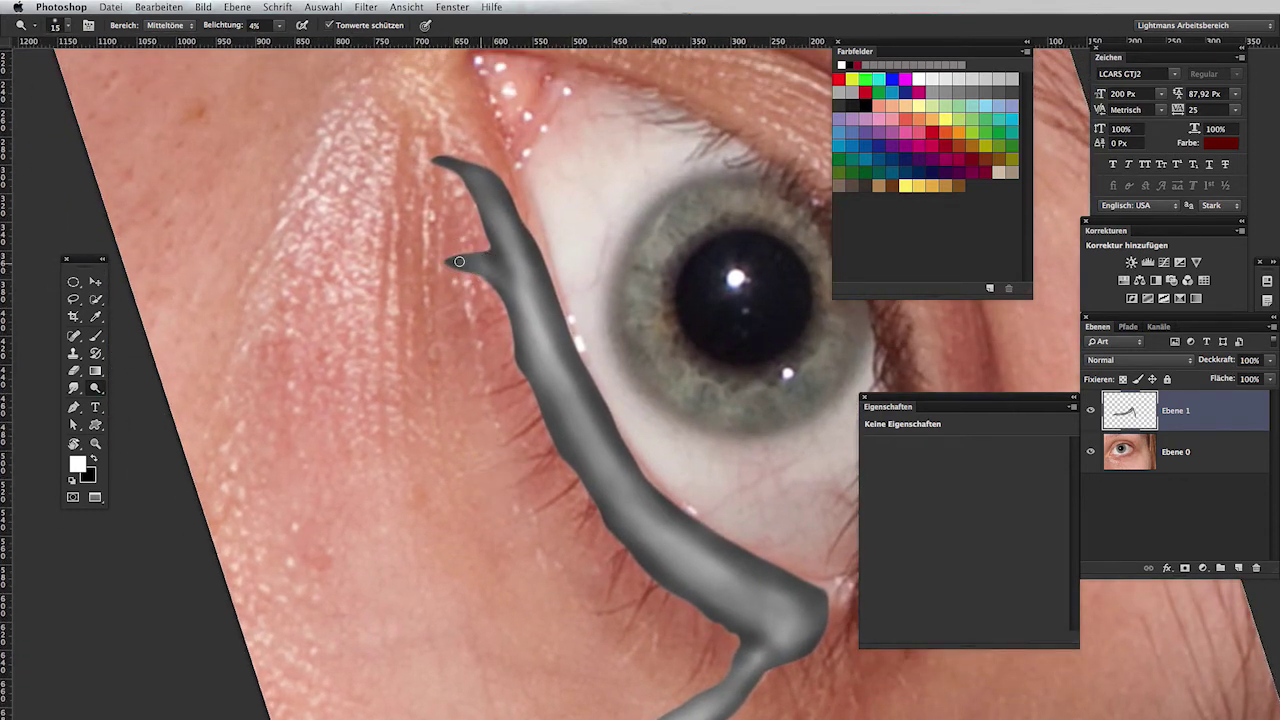
key(shift+o)
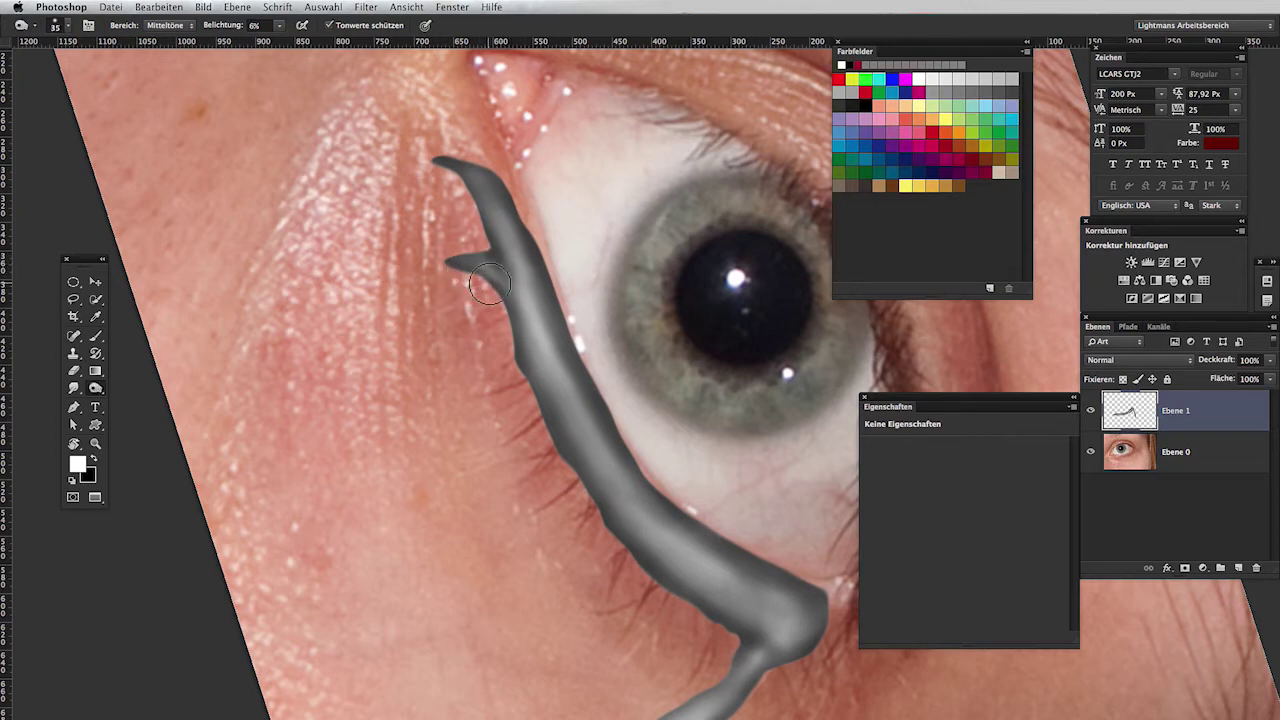
key(l)
key(o)
drag(471, 176, 517, 251)
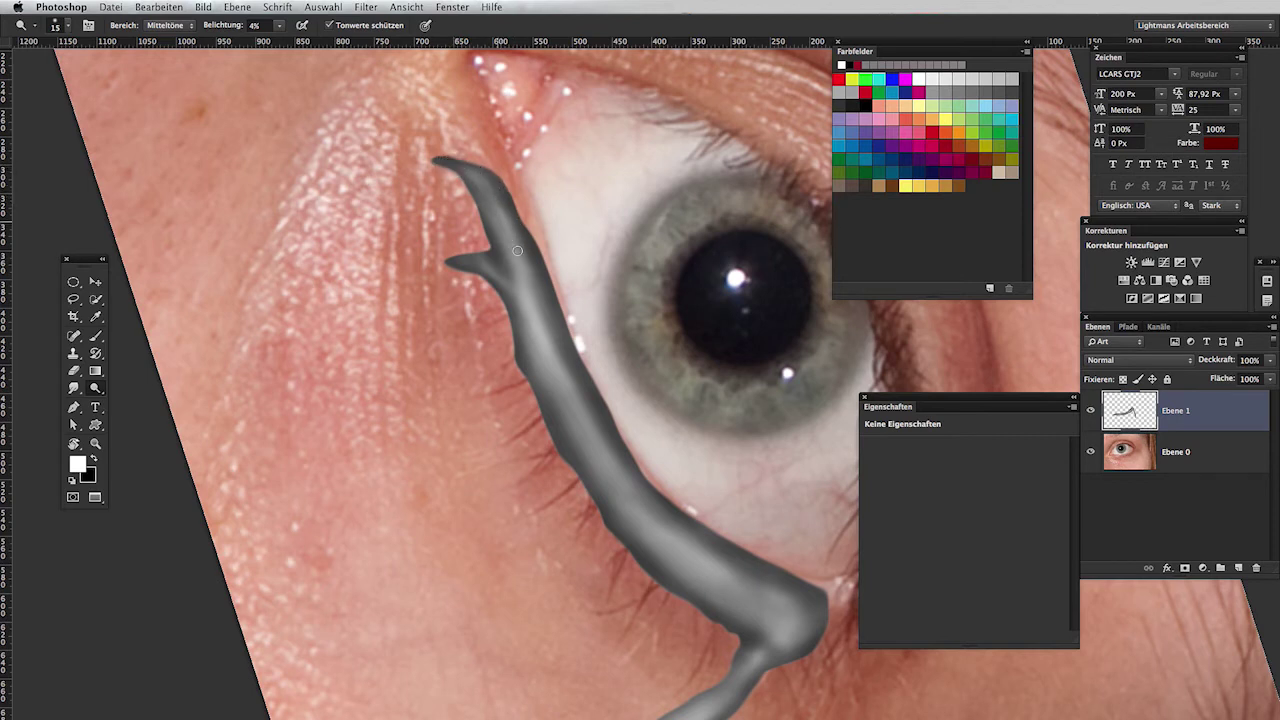
drag(502, 204, 591, 416)
Reset the view rotation, zoom out, and bring up the Hue/Saturation settings.
key(Escape)
mouse_move(662, 487)
mouse_down()
mouse_move(514, 428)
mouse_move(476, 398)
mouse_move(554, 408)
mouse_up()
key(z)
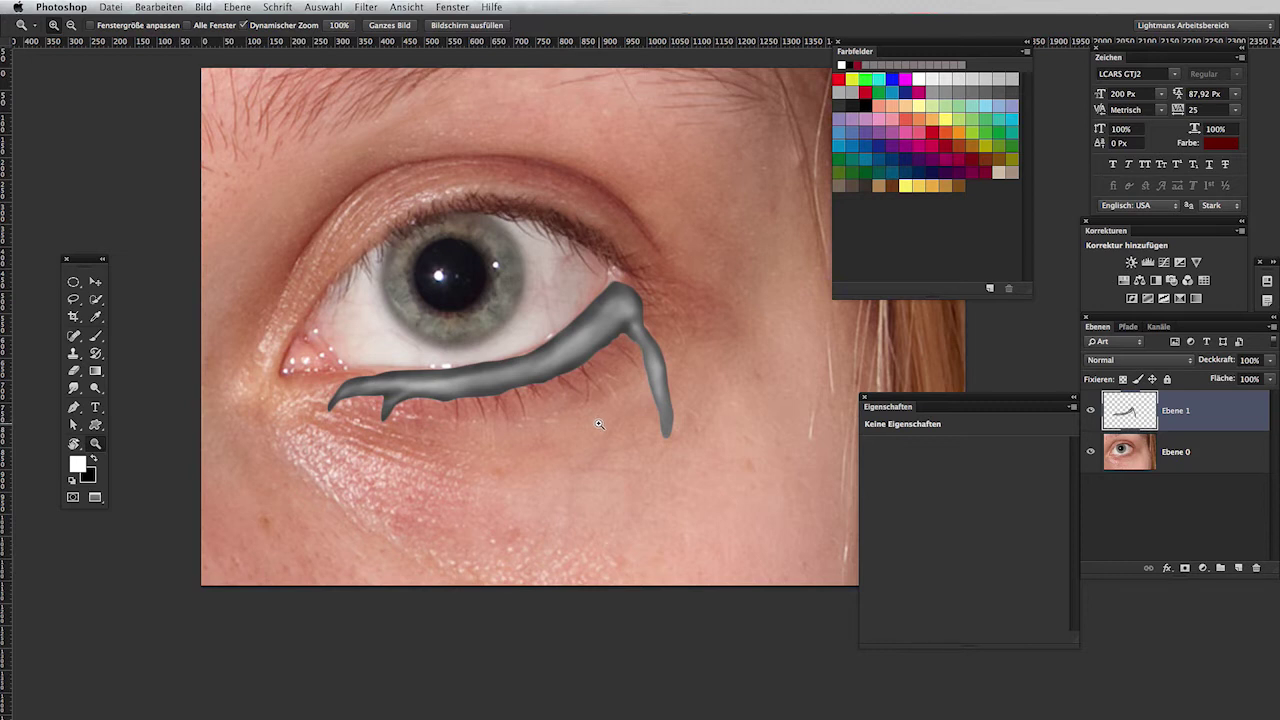
mouse_move(1059, 205)
mouse_down()
mouse_move(785, 224)
mouse_move(842, 205)
mouse_up()
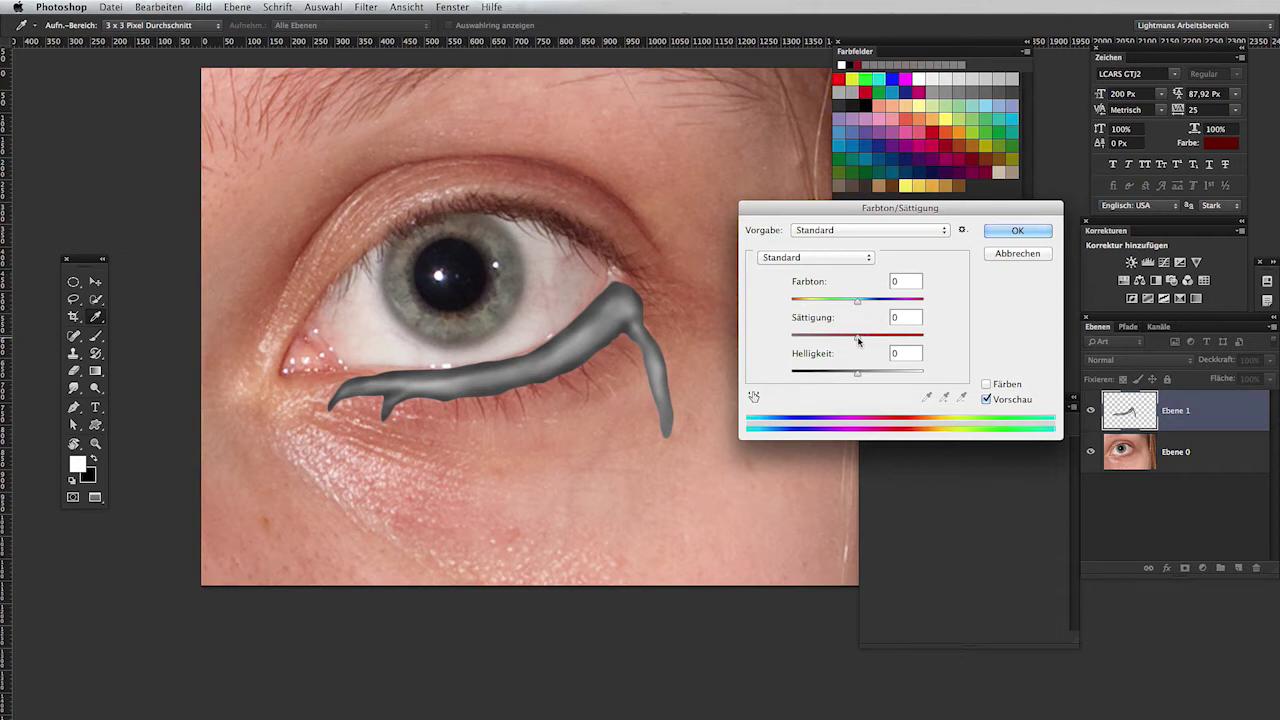
Colorize the drip red with Saturation 49 and Lightness -11, and apply.
click(986, 384)
mouse_move(826, 340)
mouse_down()
mouse_move(899, 340)
mouse_move(846, 340)
mouse_move(836, 376)
mouse_move(865, 338)
mouse_move(851, 375)
mouse_move(815, 373)
mouse_move(866, 372)
mouse_move(853, 377)
mouse_move(855, 339)
mouse_move(851, 376)
mouse_up()
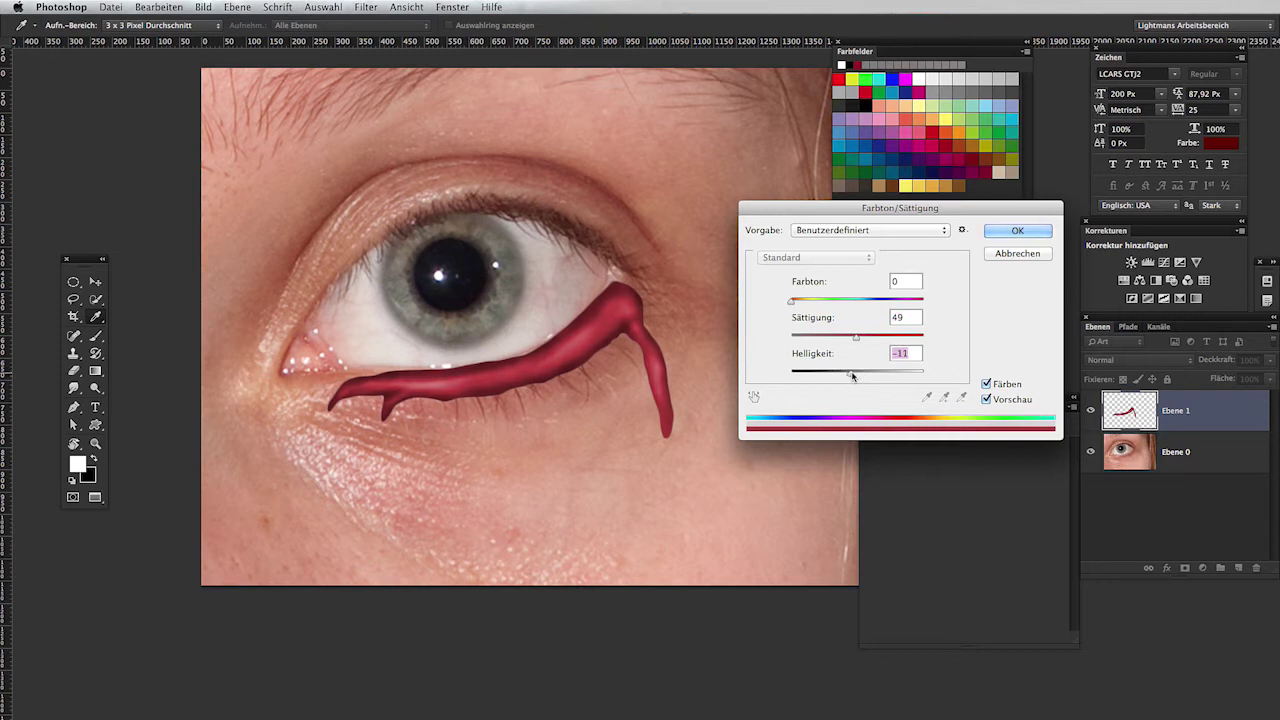
key(Return)
drag(509, 412, 507, 414)
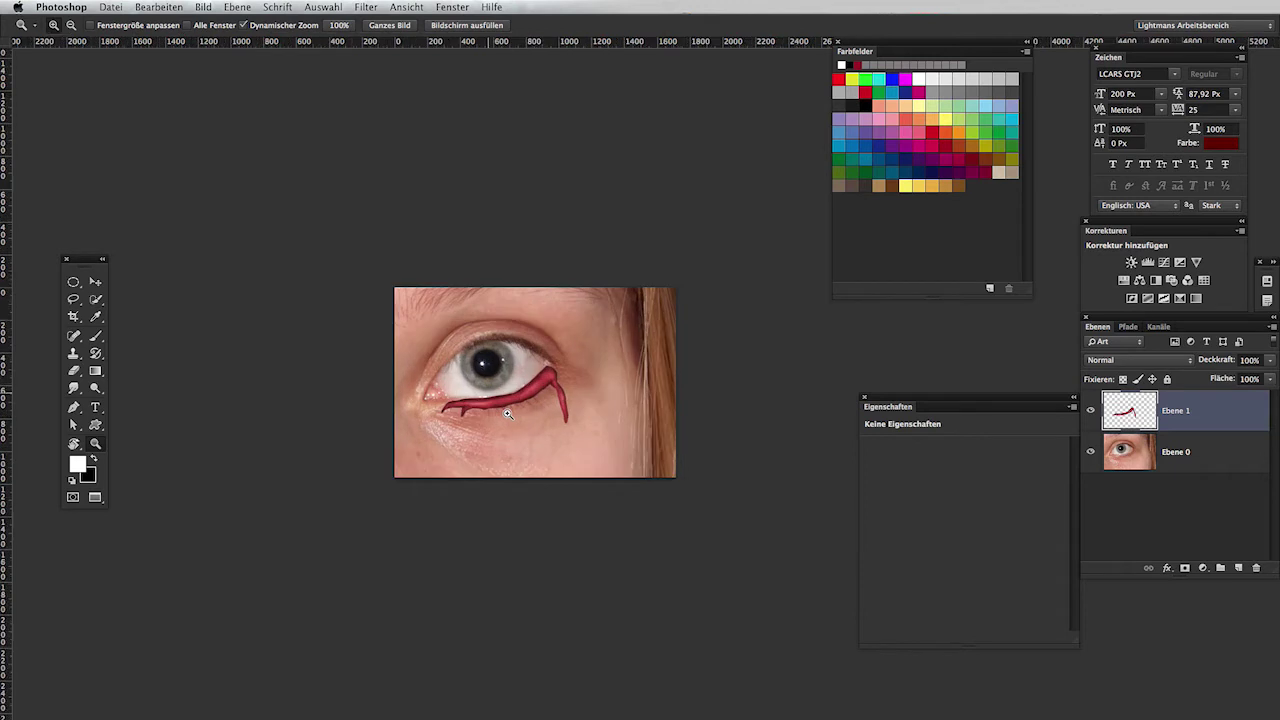
Add a new empty layer above the red drip and rotate the view to match it.
click(507, 414)
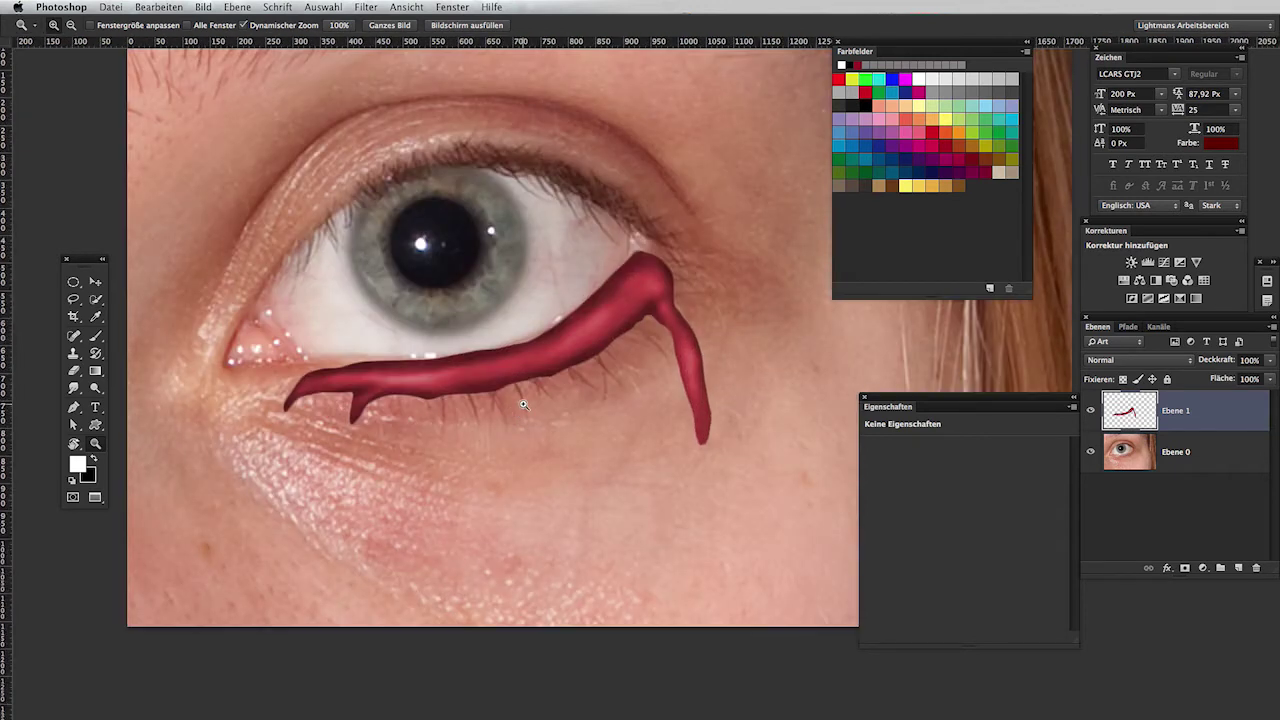
key(ctrl+shift+alt+n)
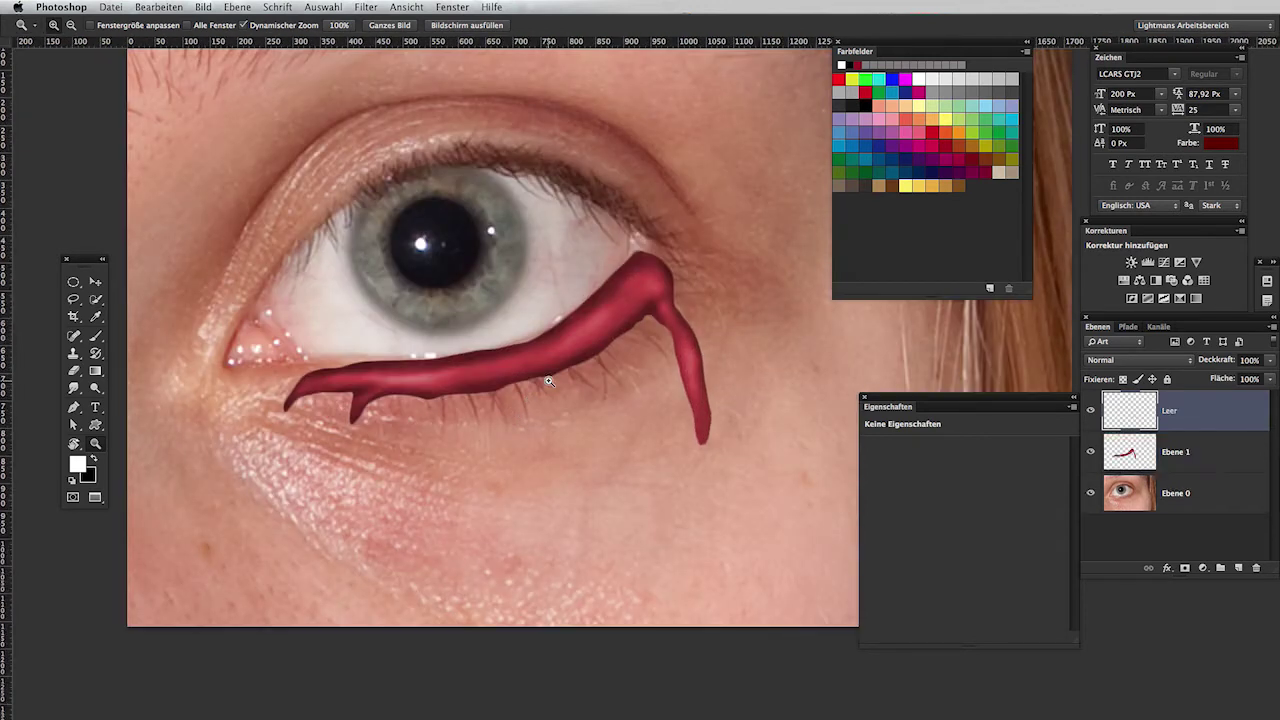
key(r)
drag(488, 405, 498, 351)
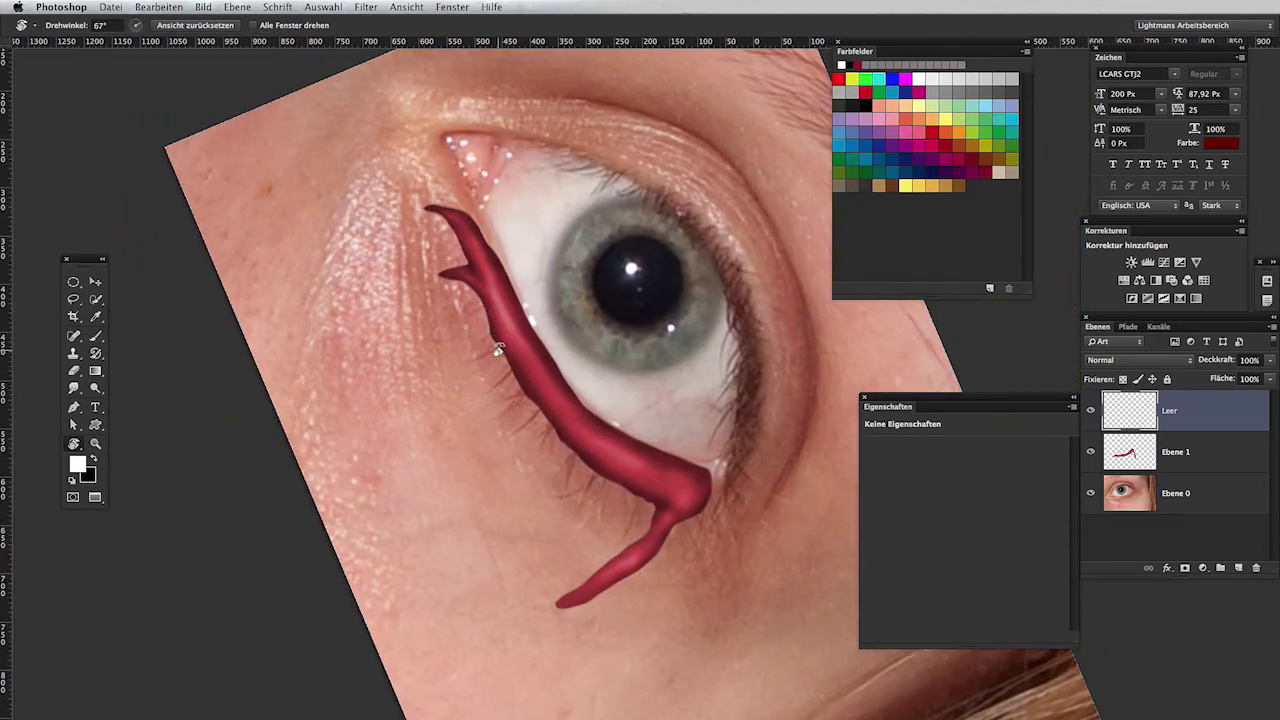
key(b)
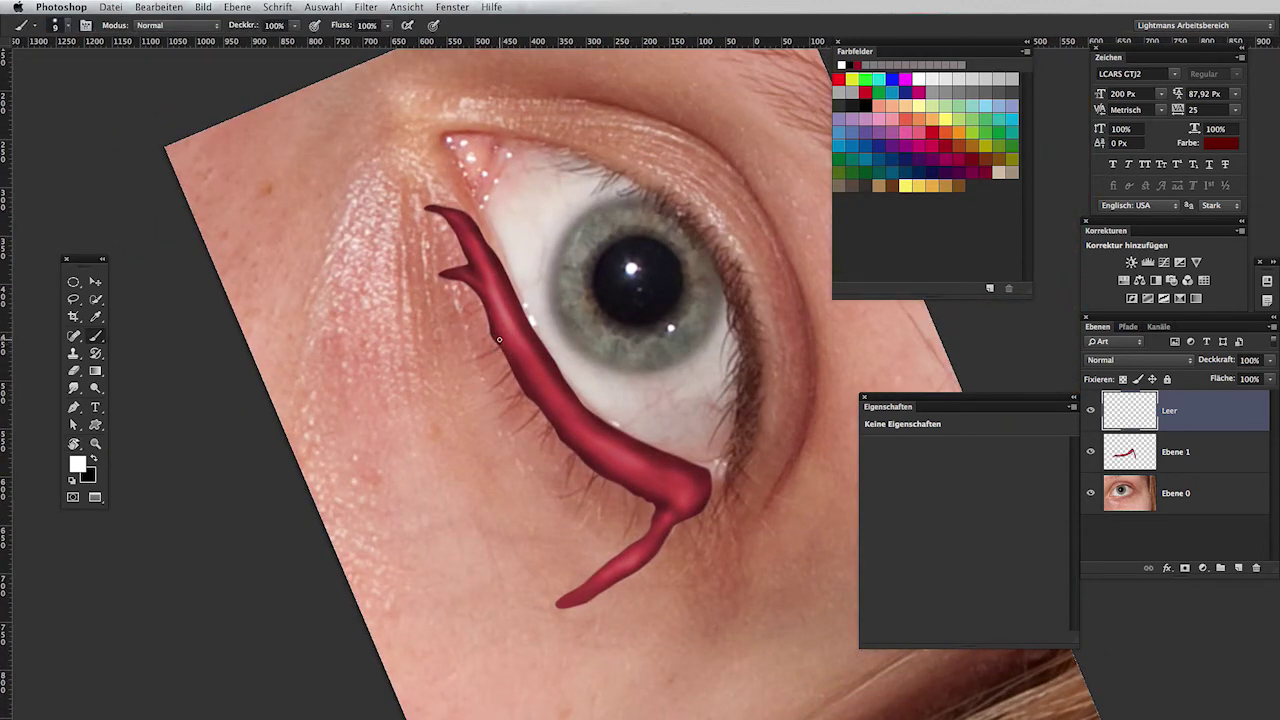
Load the Ebene 1 drip outline as a selection and toggle extras with Ctrl+H.
ctrl+click(1129, 452)
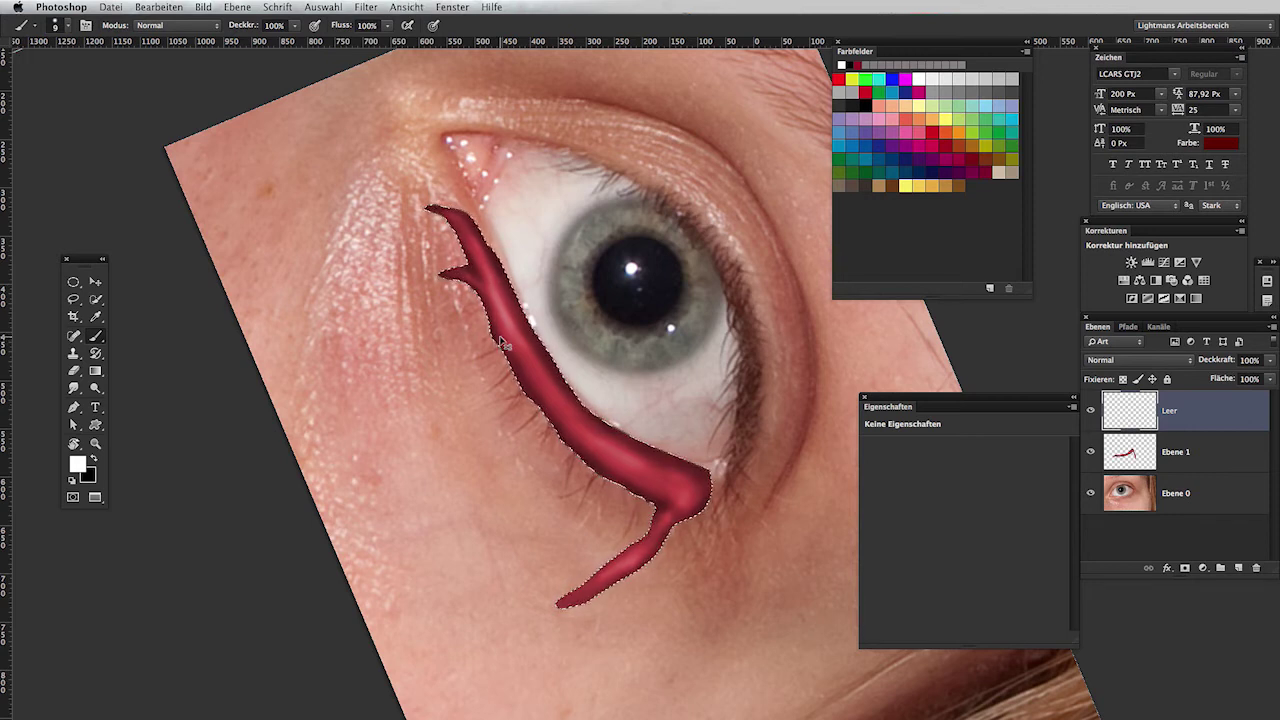
key(ctrl+h)
key(ctrl+h)
key(ctrl+h)
key(ctrl+h)
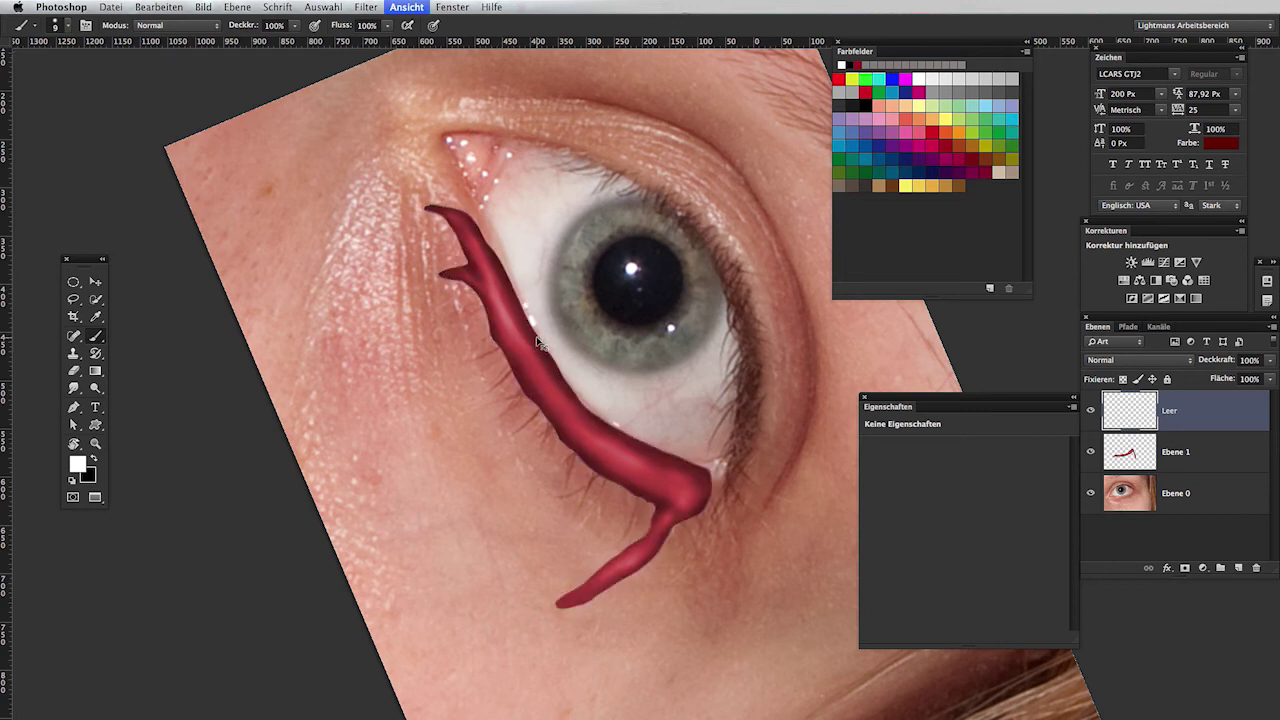
key(ctrl+h)
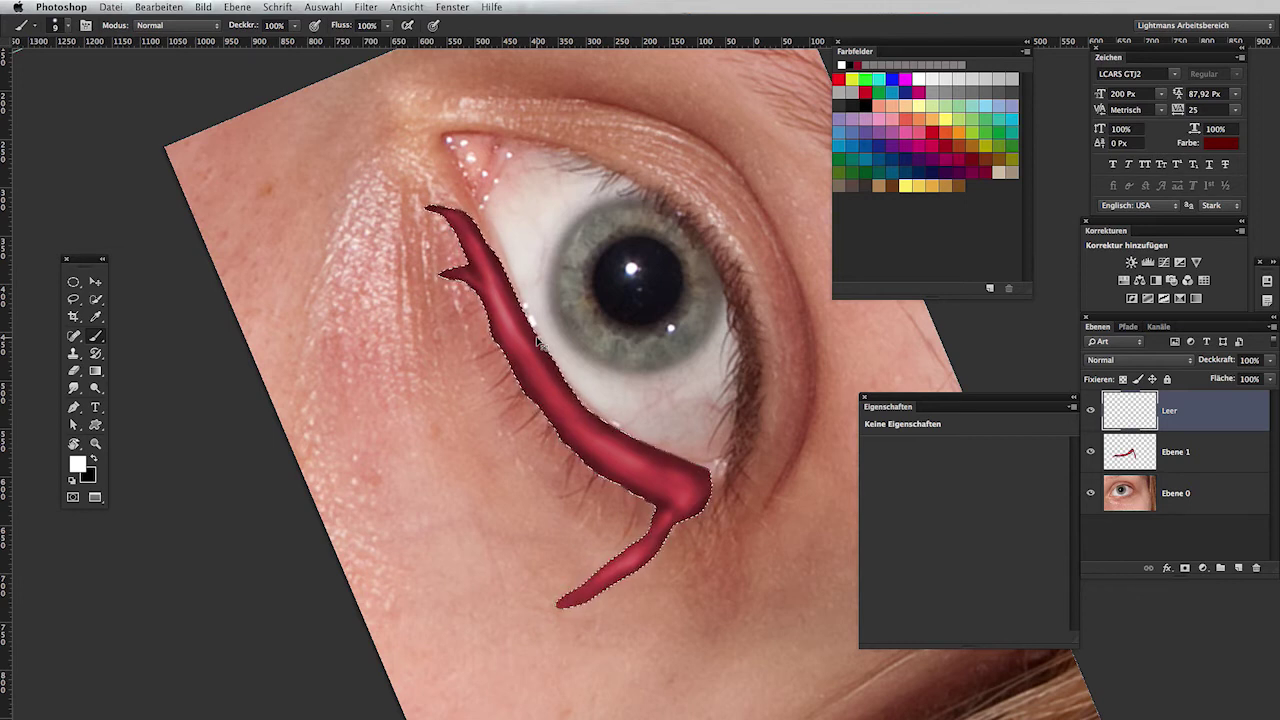
scroll(536, 338, up, 2)
key(ctrl+h)
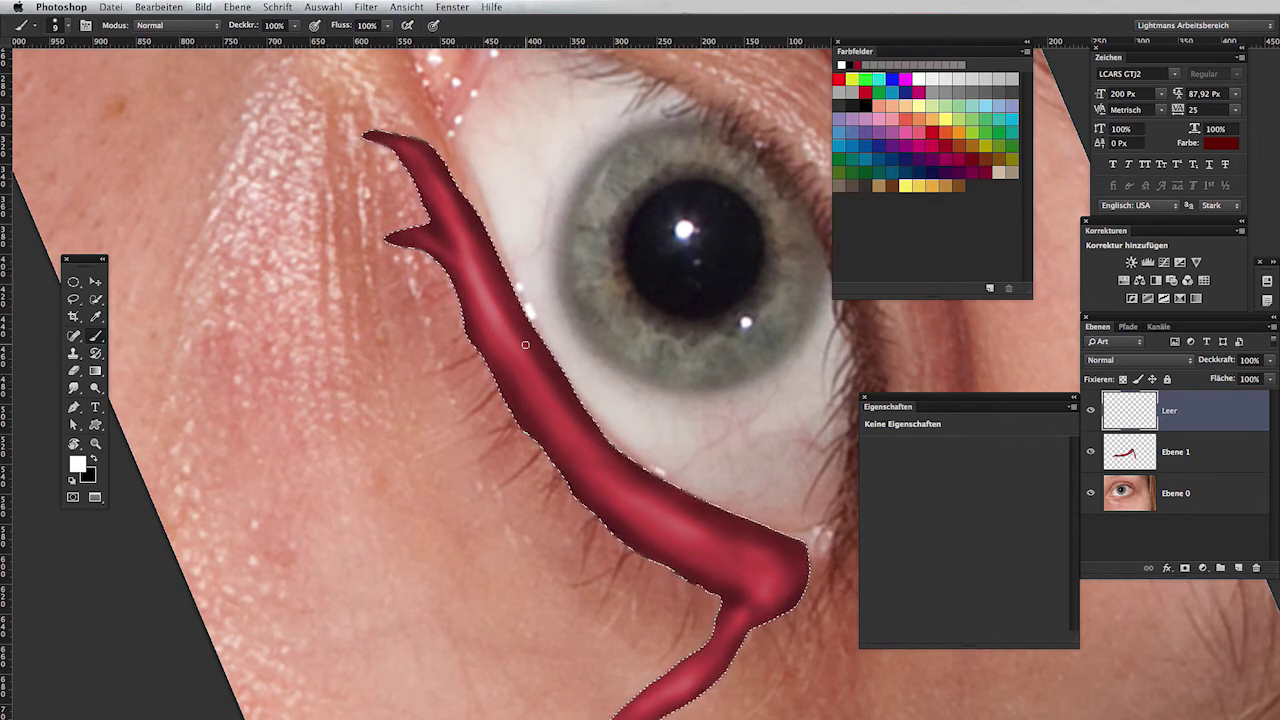
key(ctrl+h)
key(ctrl+h)
key(ctrl+h)
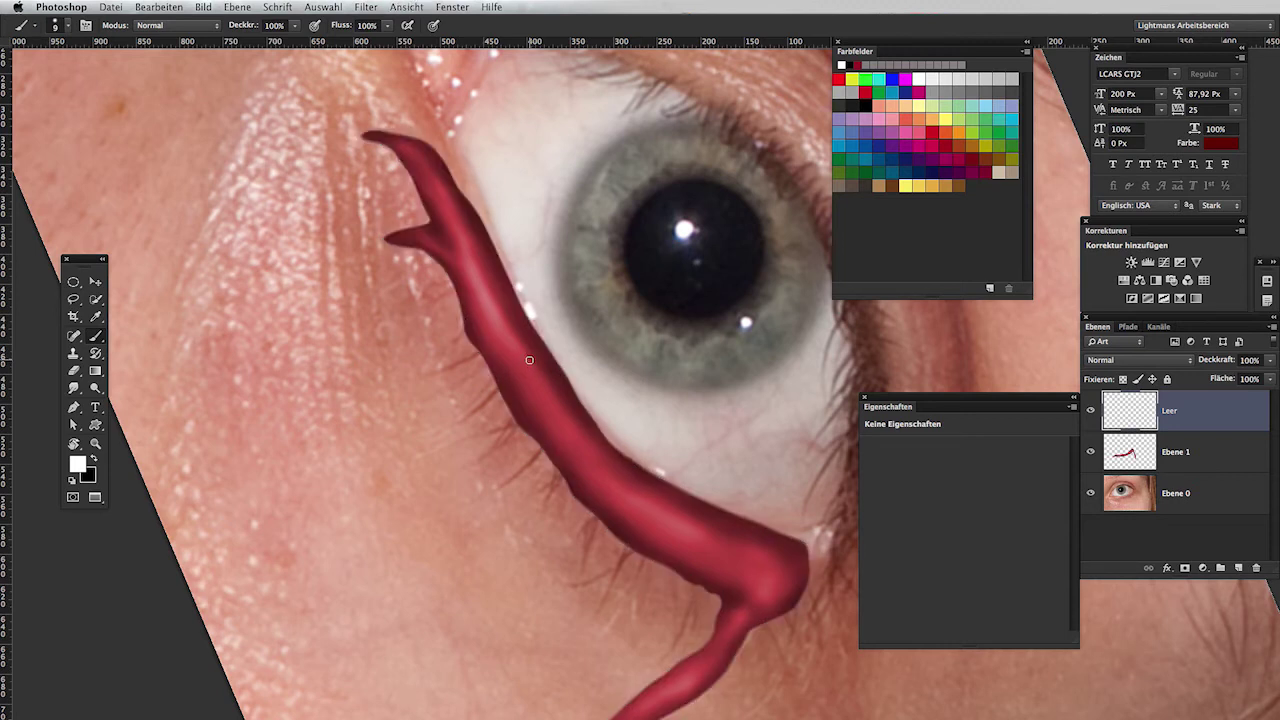
Choose the Mixer Brush with a soft round tip at about 11 px.
key(shift+b)
right_click(490, 332)
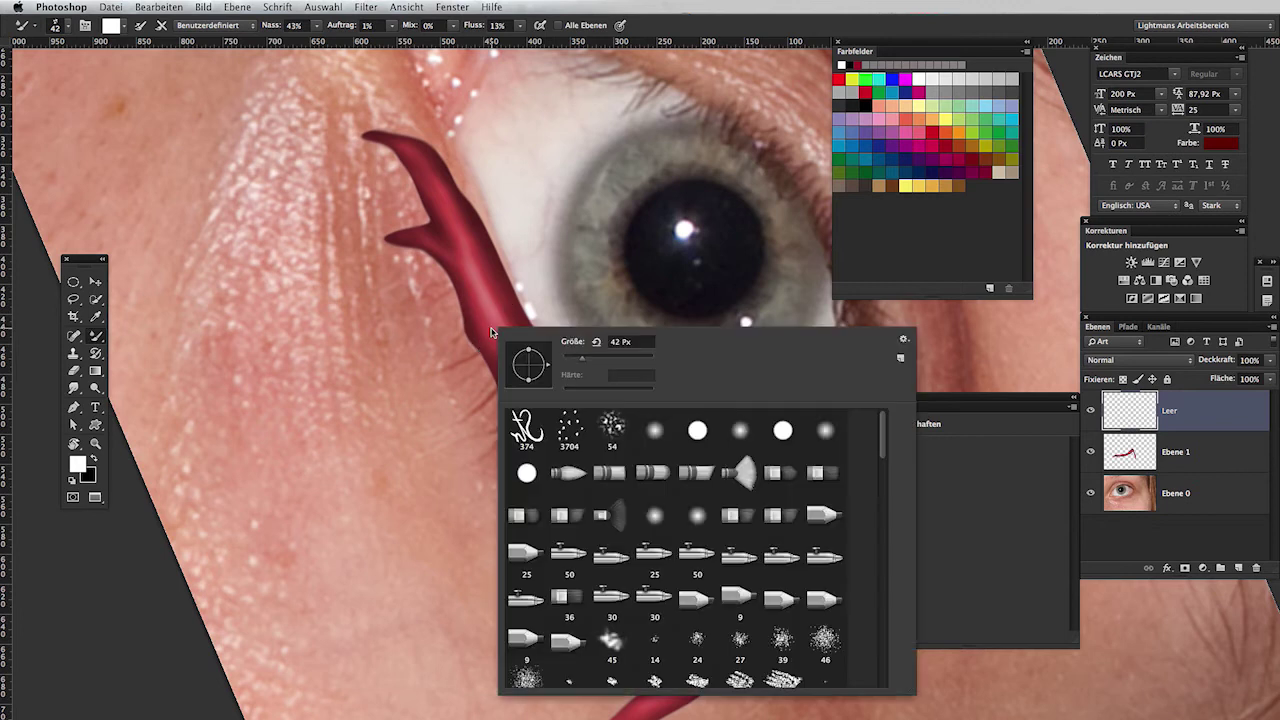
click(654, 430)
mouse_move(570, 357)
mouse_down()
mouse_move(583, 362)
mouse_move(568, 362)
mouse_up()
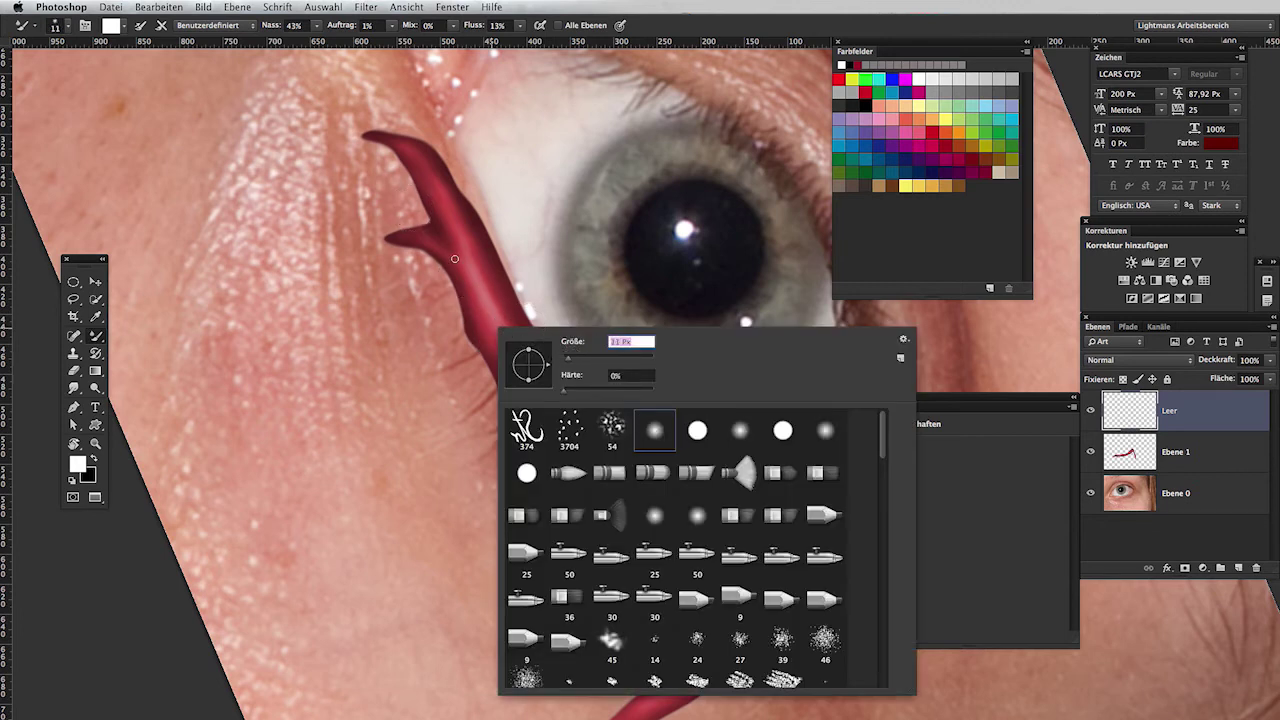
Set brush Shape Dynamics size control to Pen Pressure and tip Spacing to 1%.
key(F5)
click(63, 122)
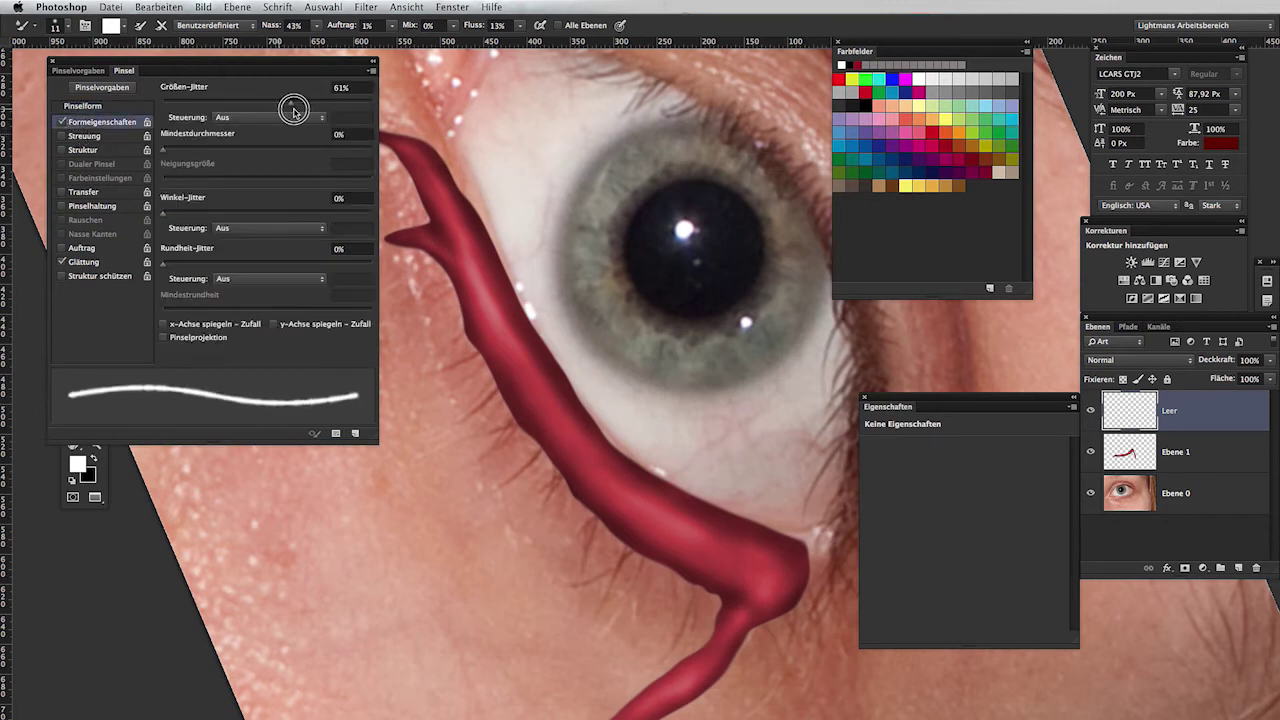
drag(170, 103, 138, 106)
click(220, 117)
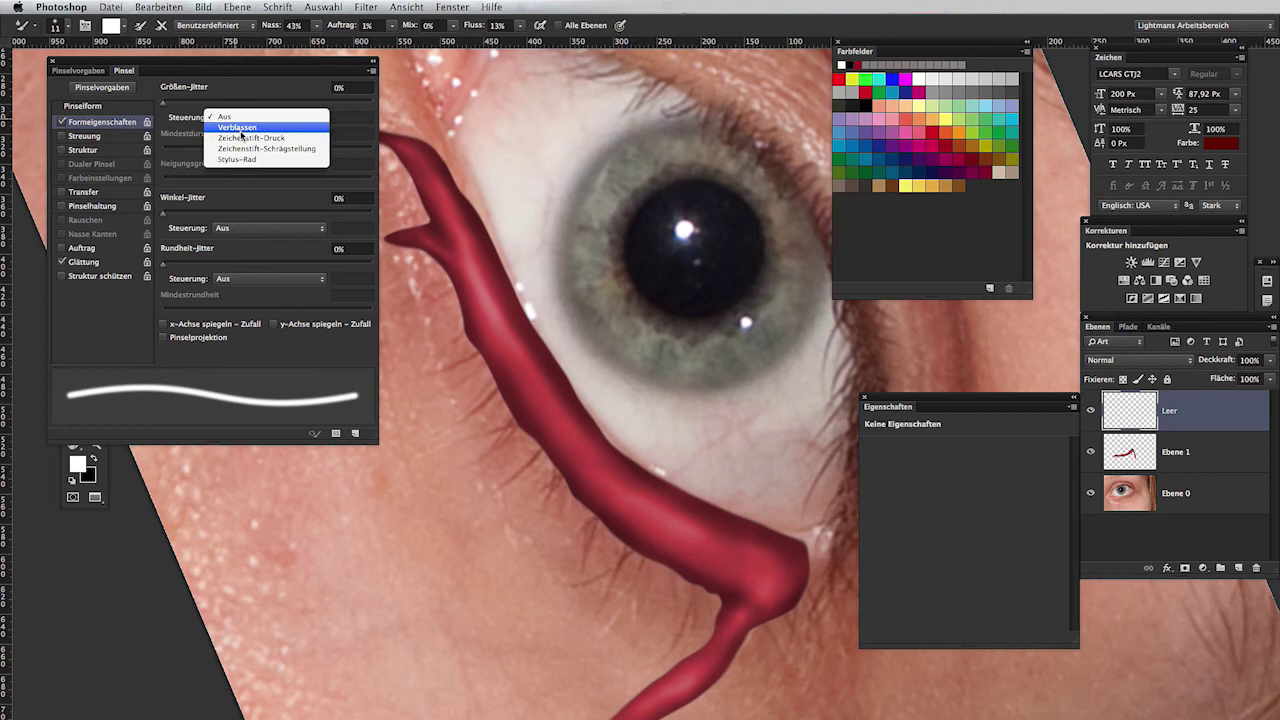
click(240, 130)
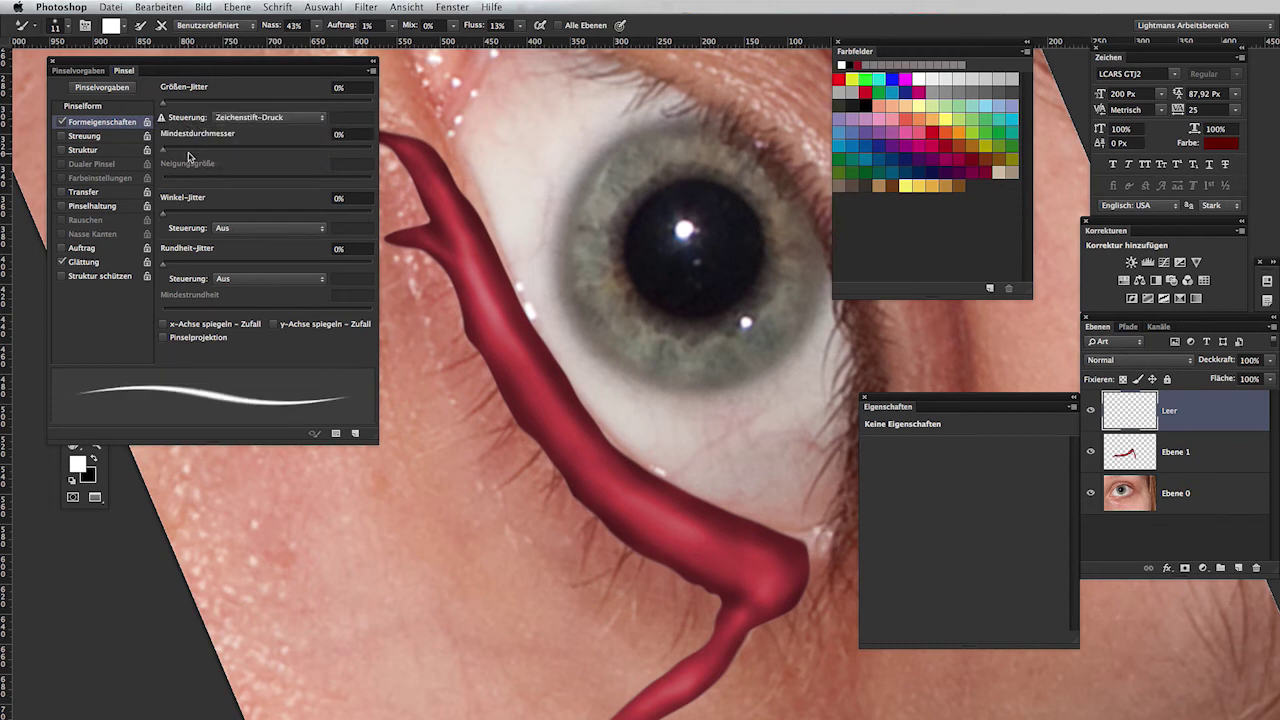
click(88, 107)
mouse_move(189, 329)
mouse_down()
mouse_move(150, 332)
mouse_move(232, 326)
mouse_move(147, 329)
mouse_up()
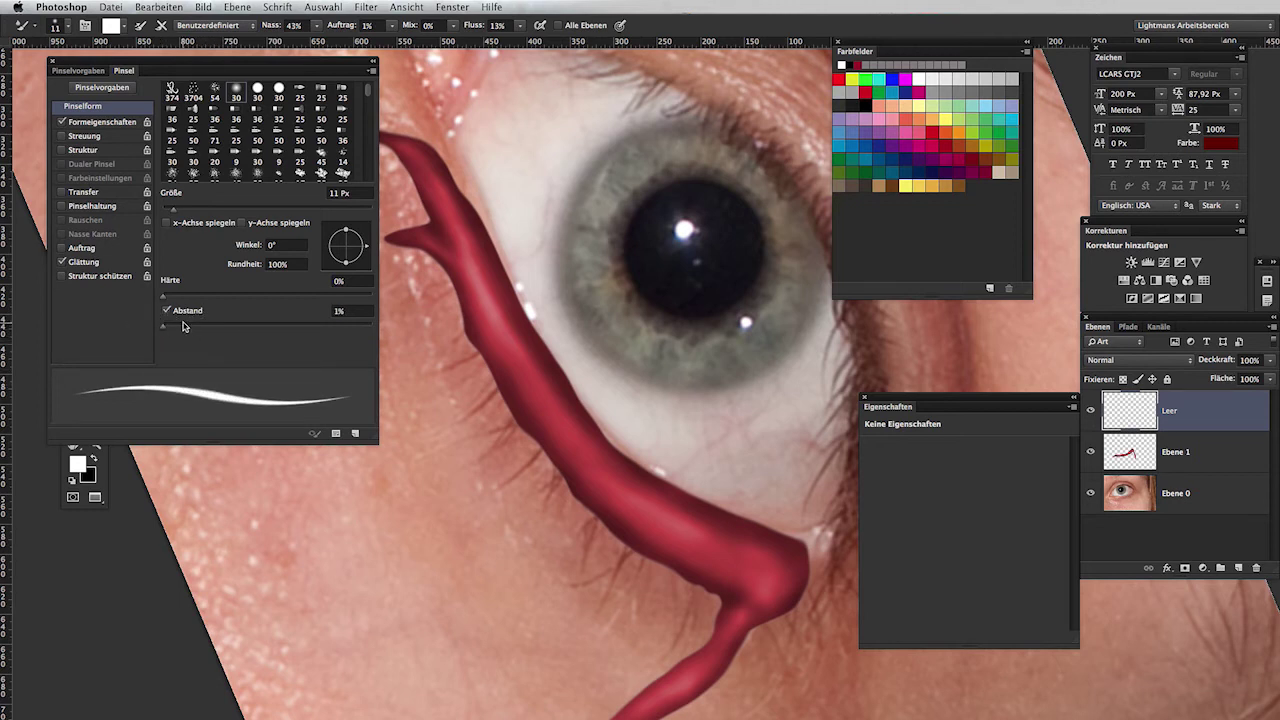
key(F5)
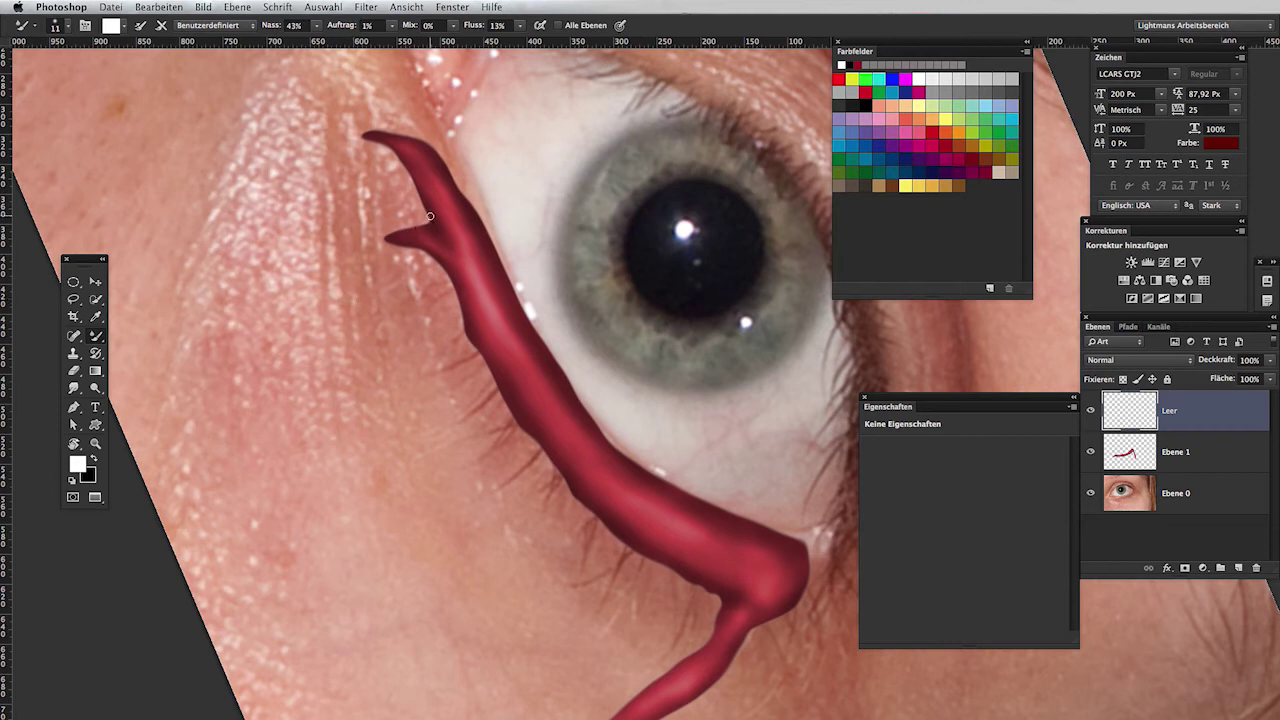
Try painting thin white highlight strokes along the drip, then undo them.
drag(485, 251, 506, 331)
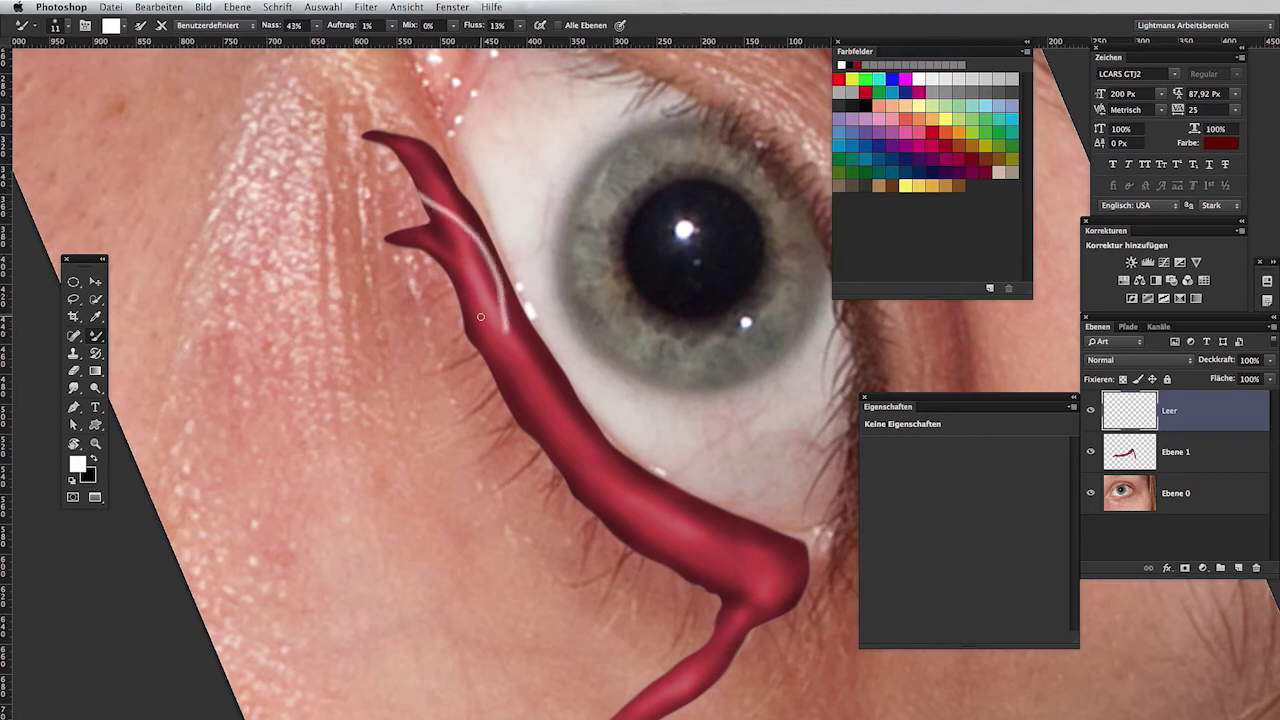
key(ctrl+z)
scroll(472, 252, up, 1)
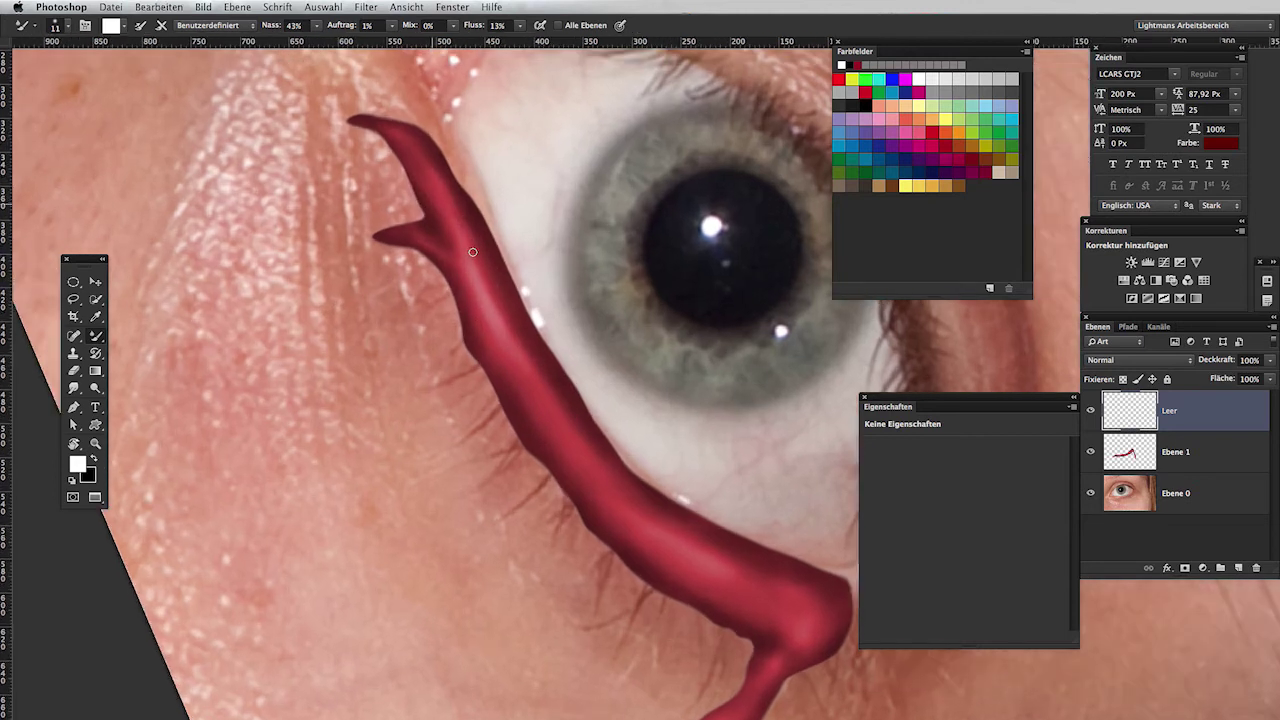
key(shift+b)
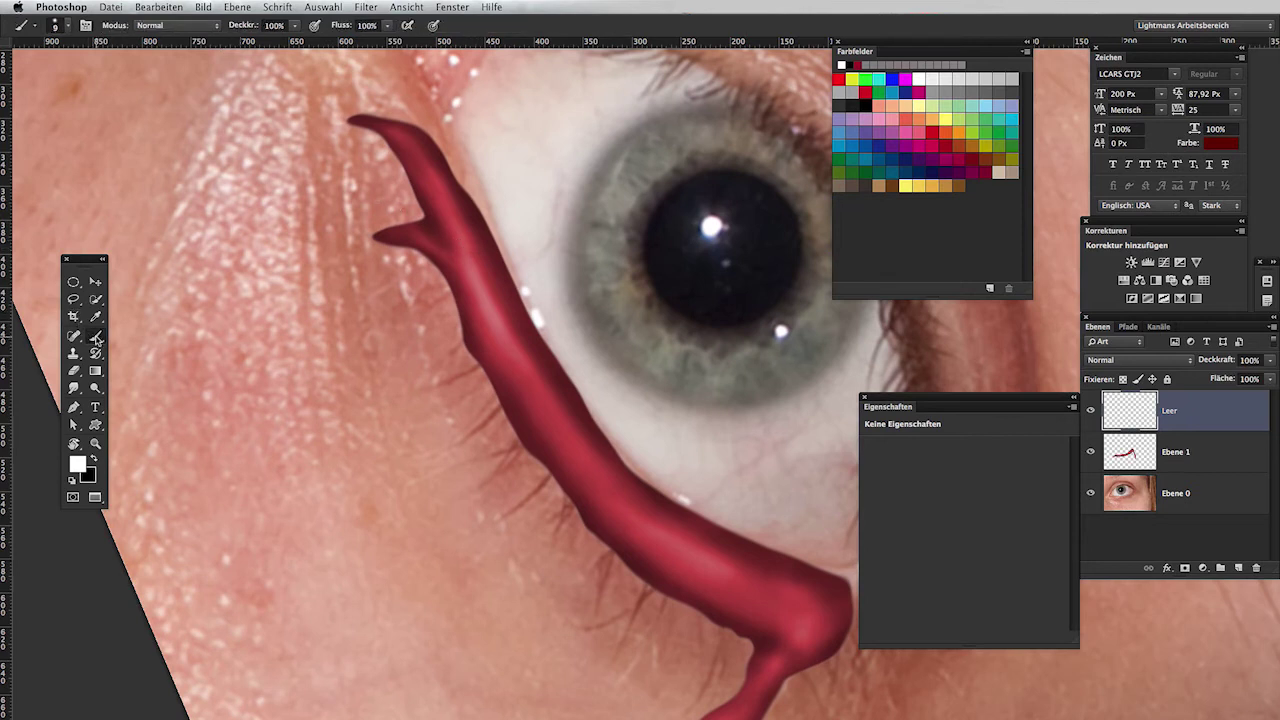
scroll(404, 161, up, 2)
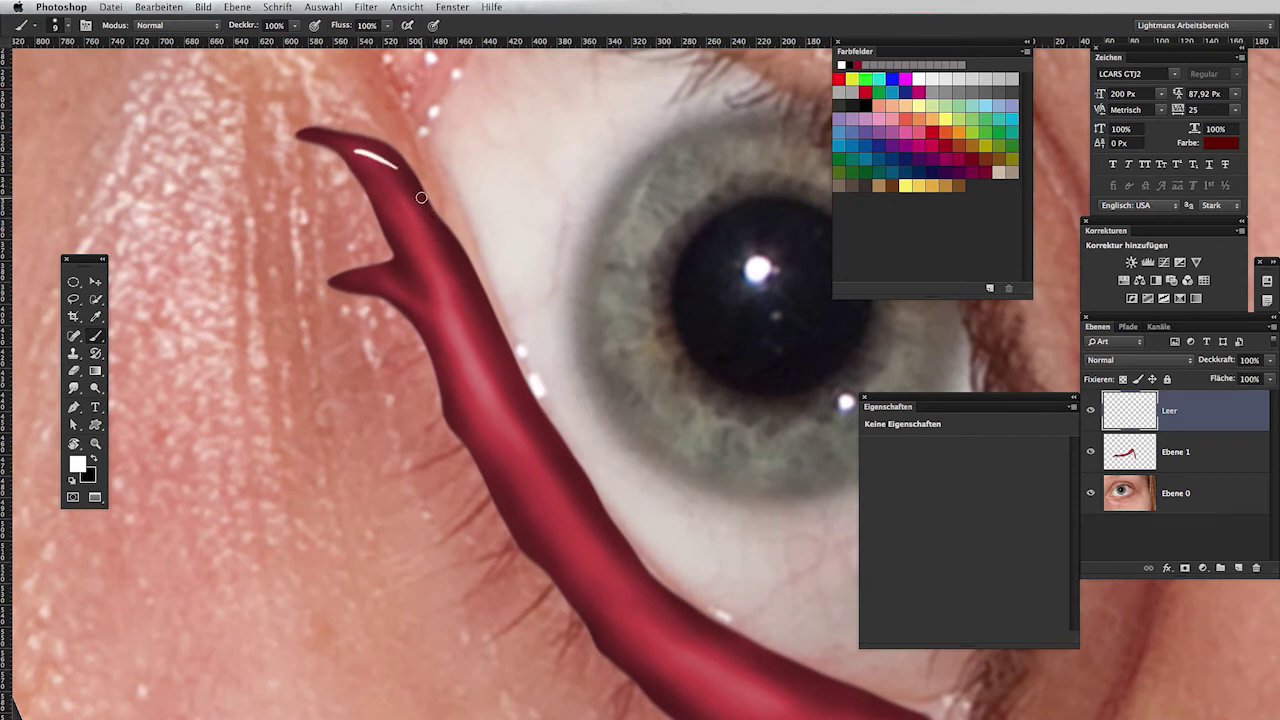
key(ctrl+z)
key(ctrl+z)
Pan down to the drip's bend and paint a thin white highlight on it.
drag(535, 453, 391, 269)
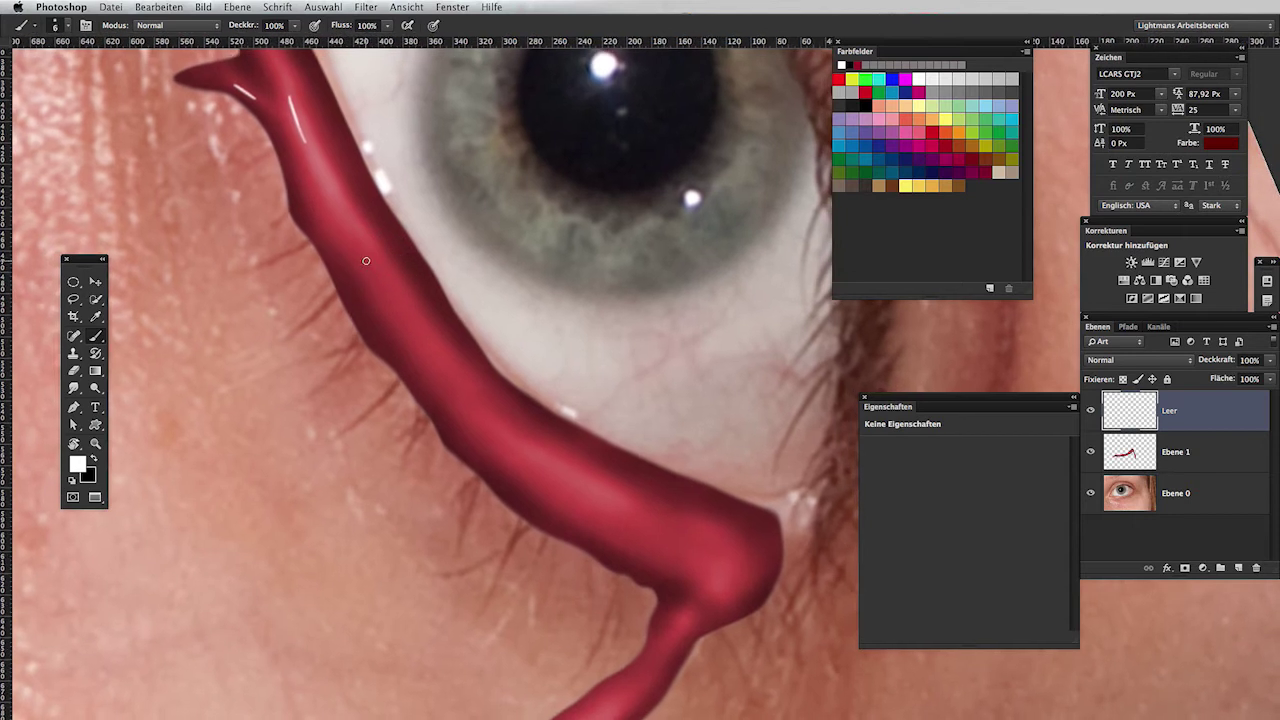
drag(455, 358, 400, 300)
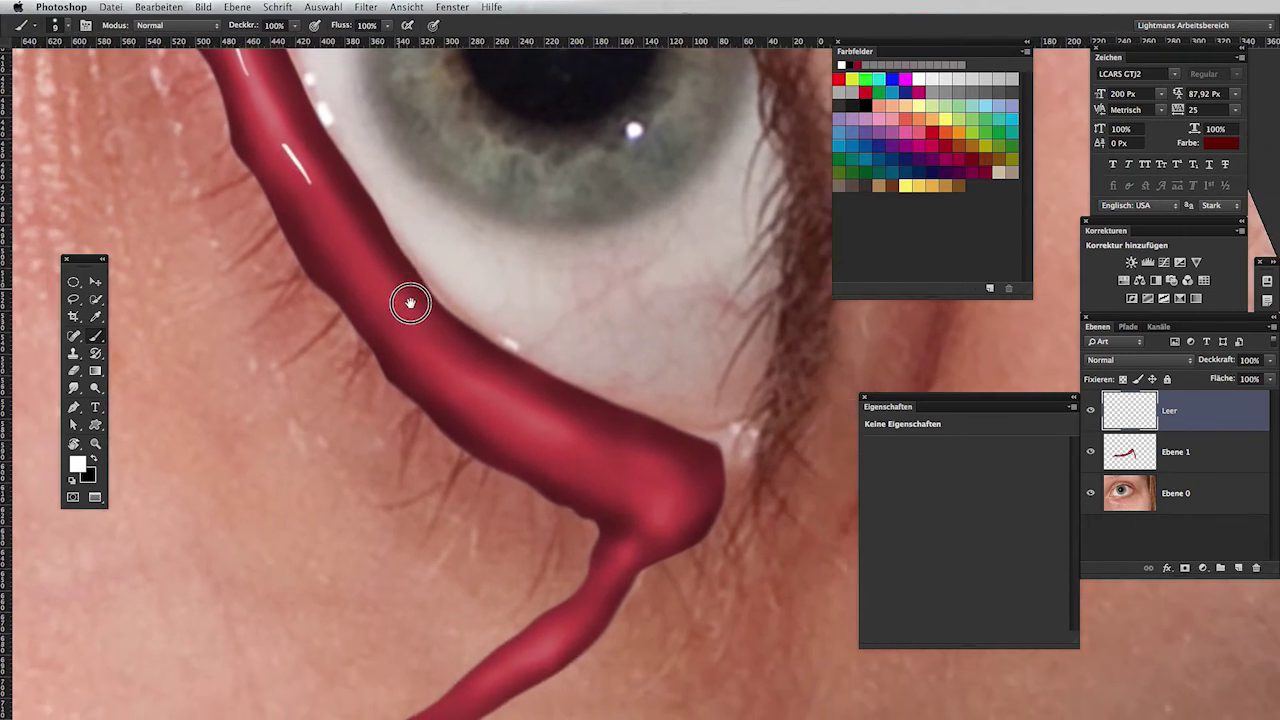
mouse_move(471, 393)
mouse_down()
mouse_move(364, 320)
mouse_move(456, 362)
mouse_move(414, 378)
mouse_up()
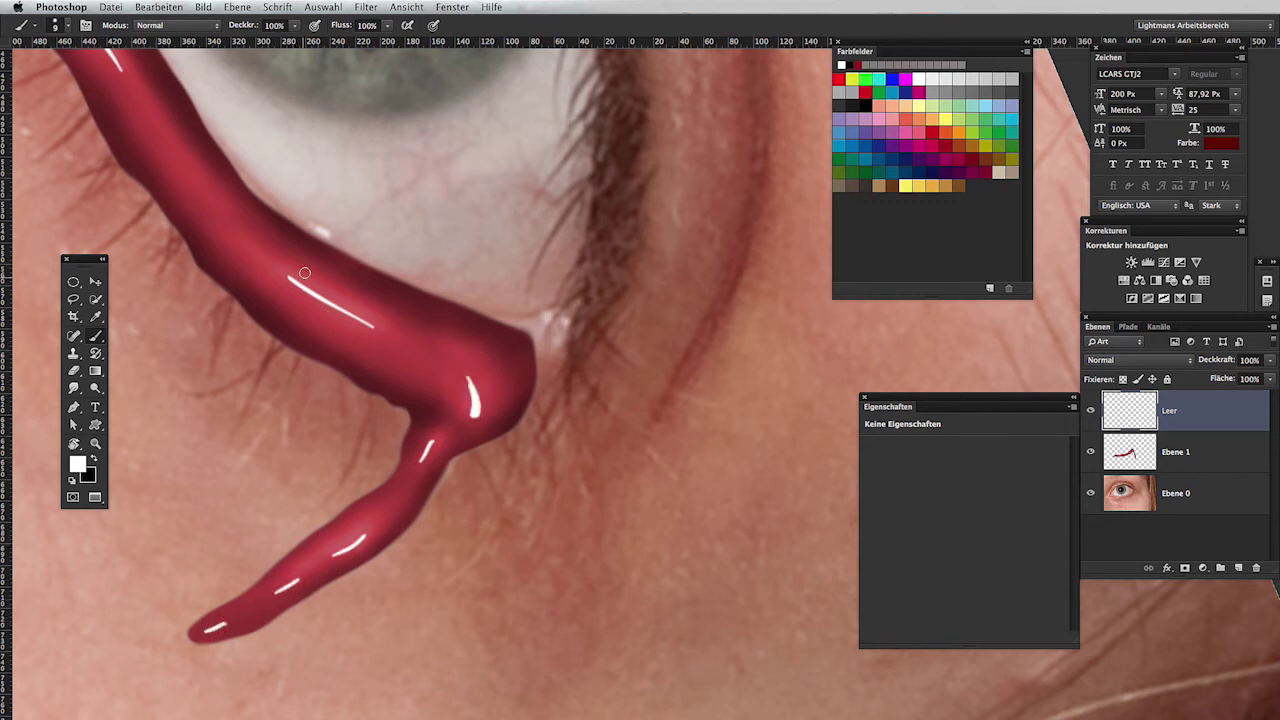
Zoom in close on the forked top of the red drip.
scroll(300, 206, up, 5)
scroll(574, 429, up, 5)
scroll(509, 426, up, 5)
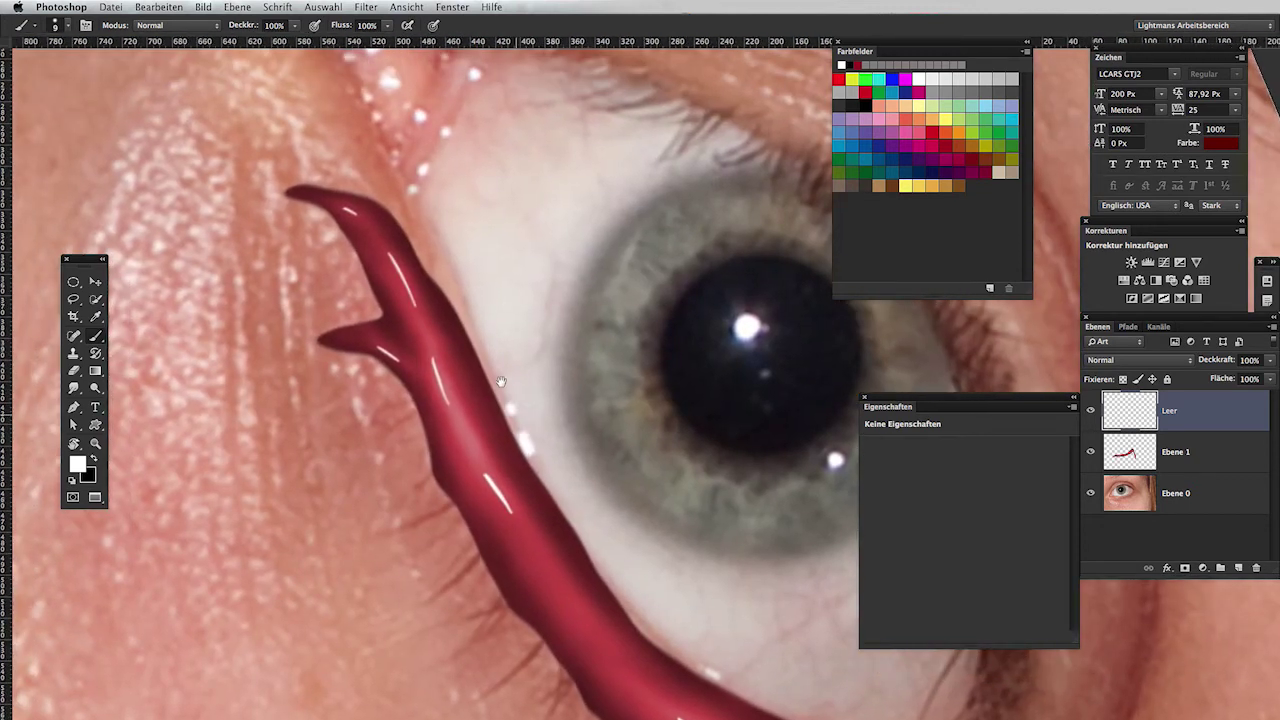
key(z)
click(415, 321)
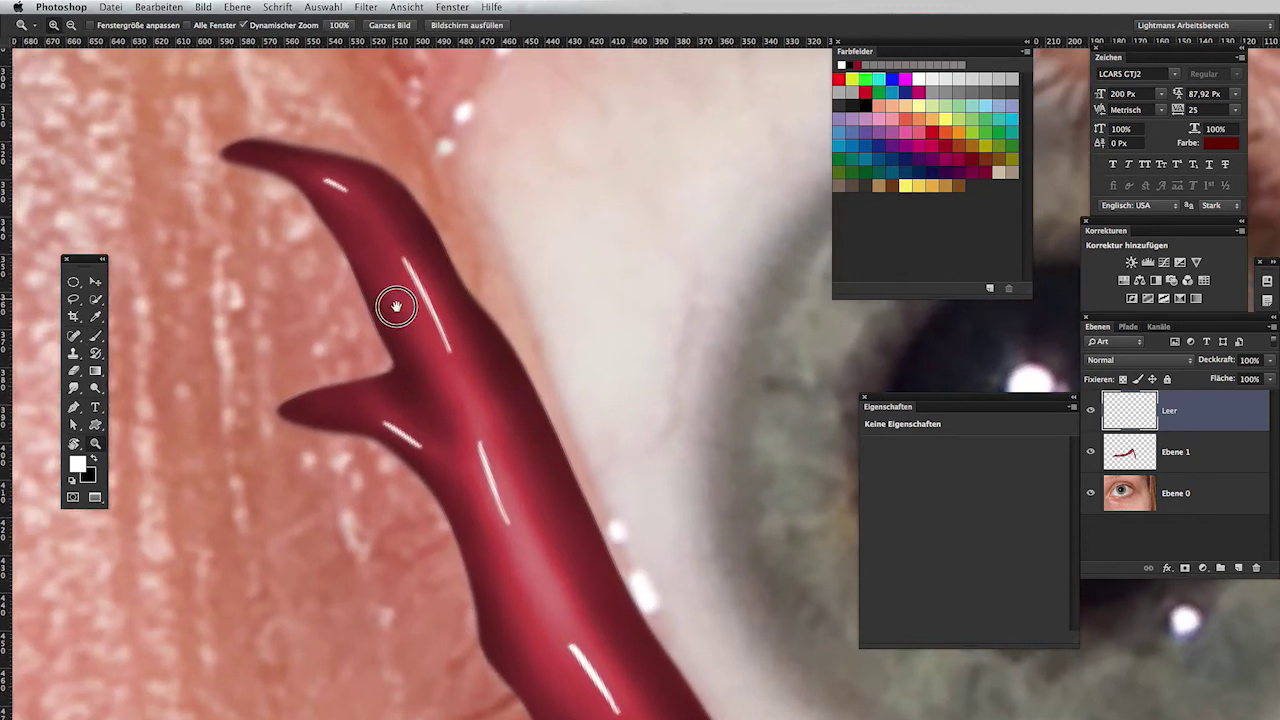
Zoom in on the drip's upper bend and smudge its highlight slightly up-left.
key(r)
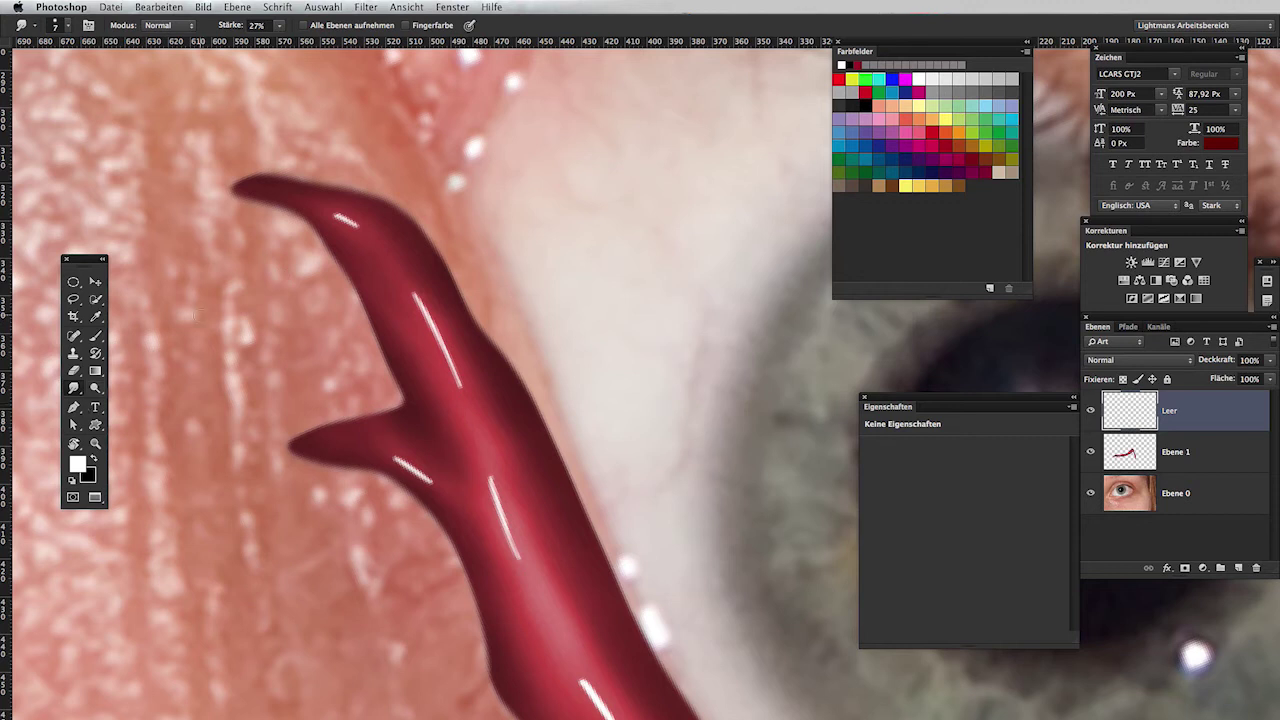
mouse_move(345, 220)
mouse_down()
mouse_move(371, 263)
mouse_move(408, 280)
mouse_up()
key(z)
click(397, 280)
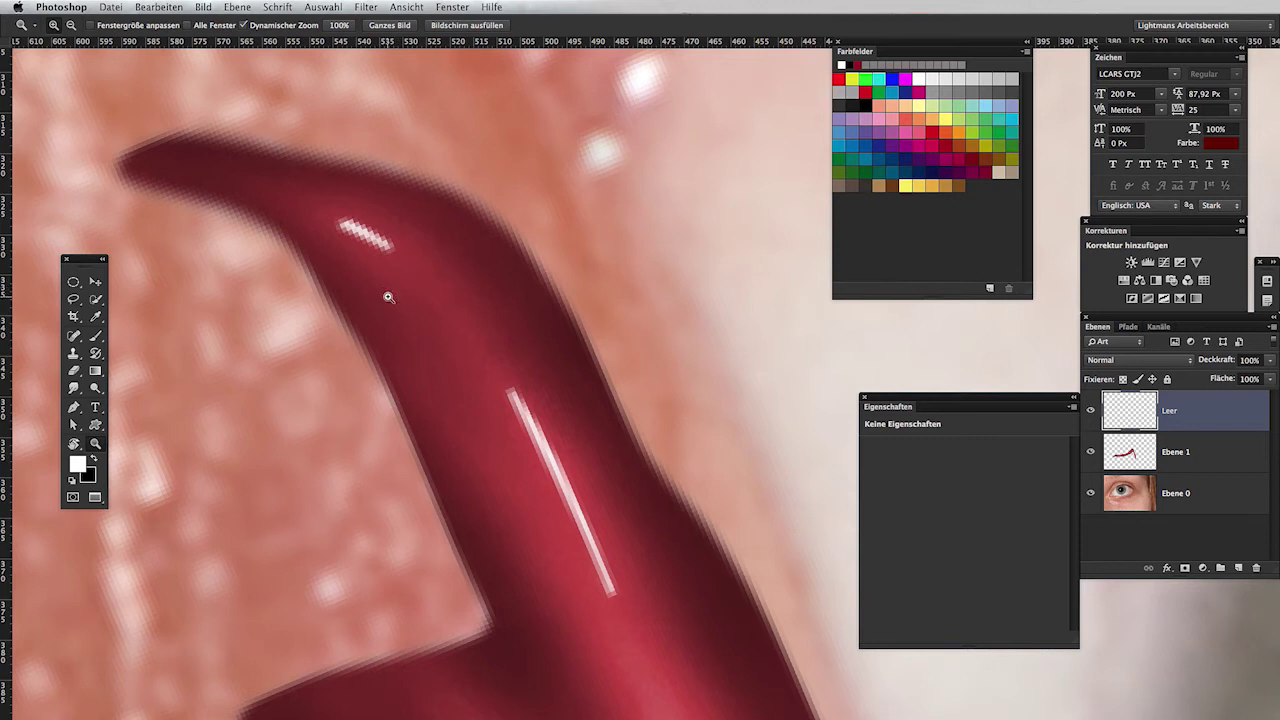
key(r)
drag(323, 211, 309, 200)
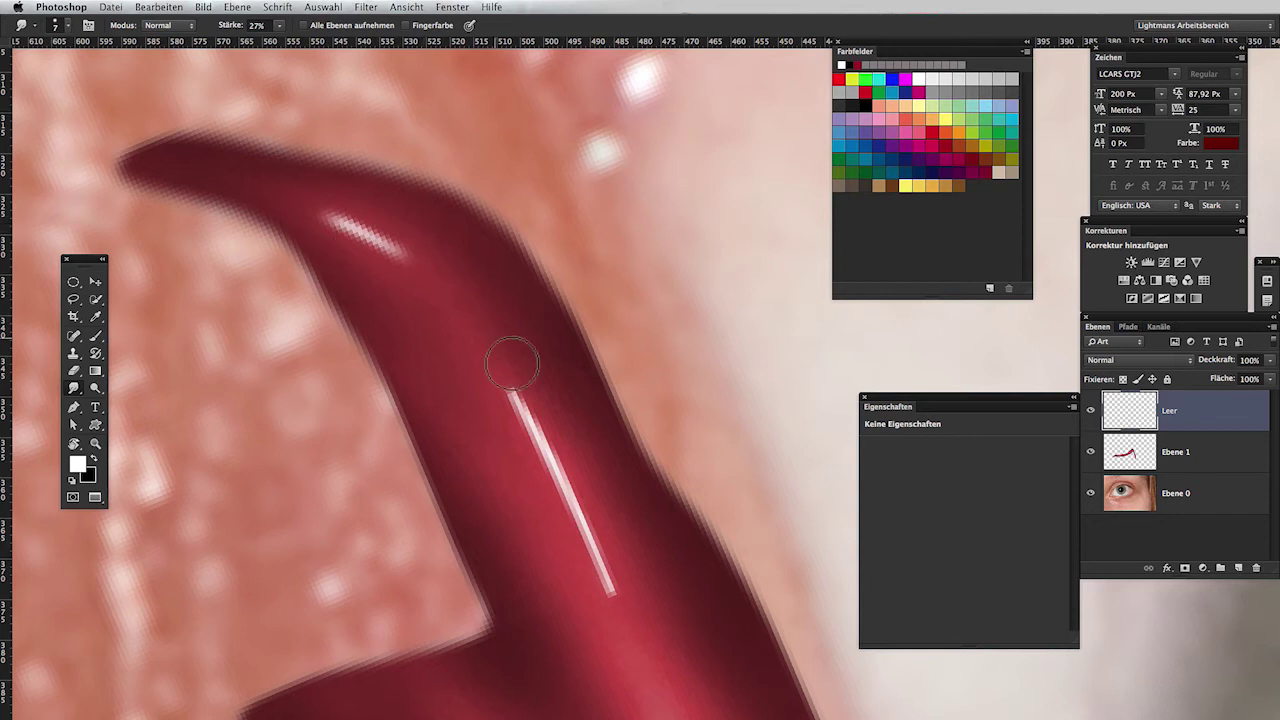
Smudge the white highlight streaks into longer tapered strokes, undoing an unwanted downward smudge.
drag(512, 365, 343, 214)
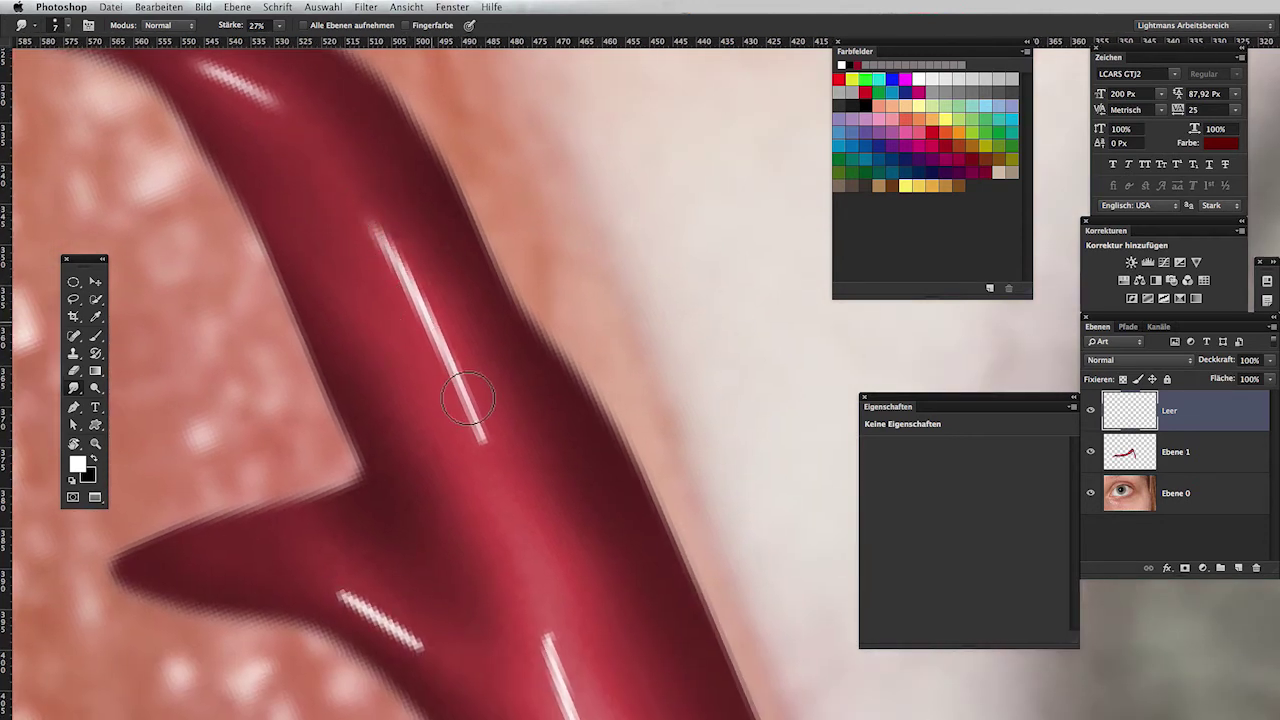
mouse_move(463, 360)
mouse_down()
mouse_move(228, 185)
mouse_move(195, 186)
mouse_up()
drag(425, 280, 422, 240)
mouse_move(543, 480)
mouse_down()
mouse_move(457, 223)
mouse_move(597, 466)
mouse_move(486, 300)
mouse_up()
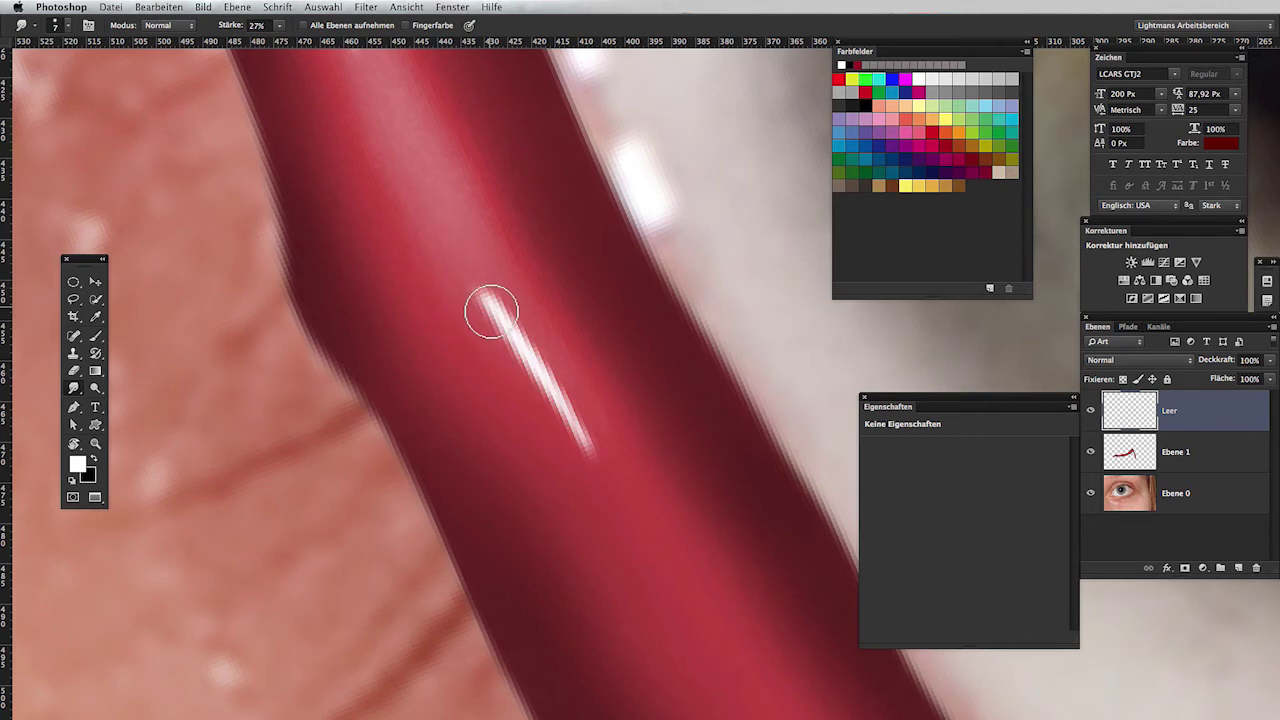
drag(543, 429, 324, 182)
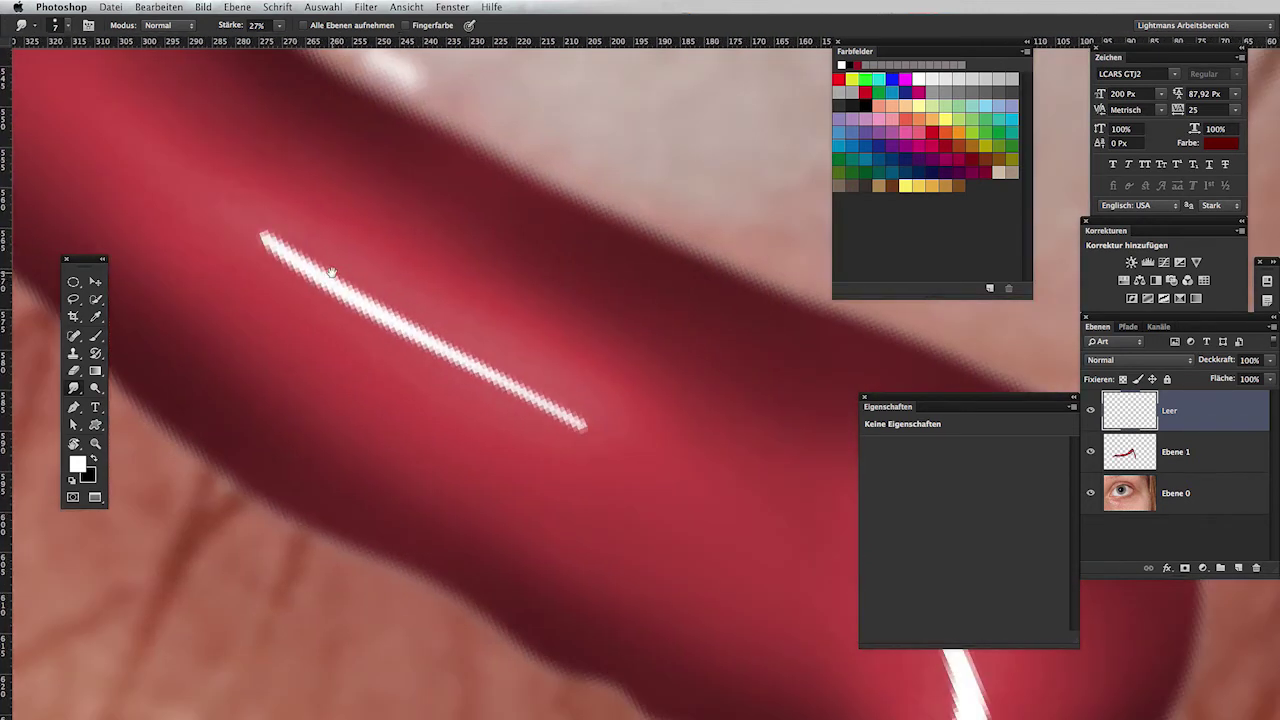
drag(334, 292, 571, 423)
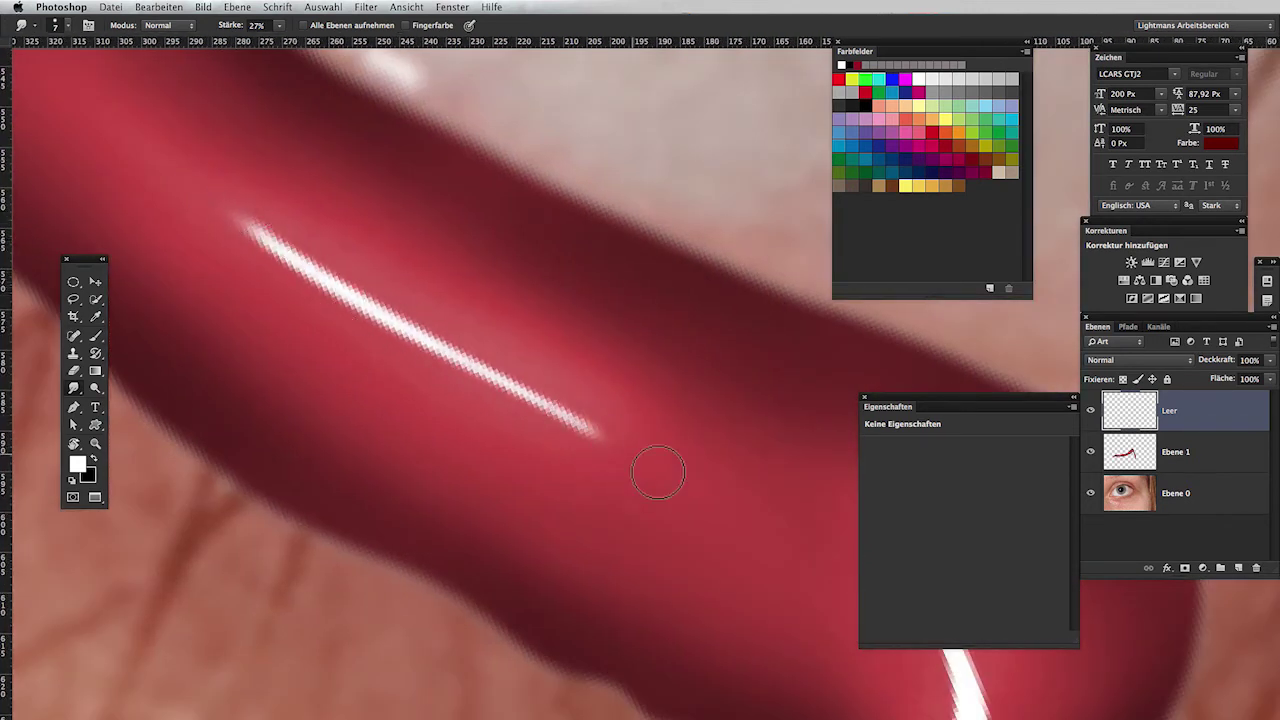
drag(666, 503, 388, 311)
drag(622, 440, 565, 320)
drag(628, 415, 517, 271)
drag(628, 374, 651, 528)
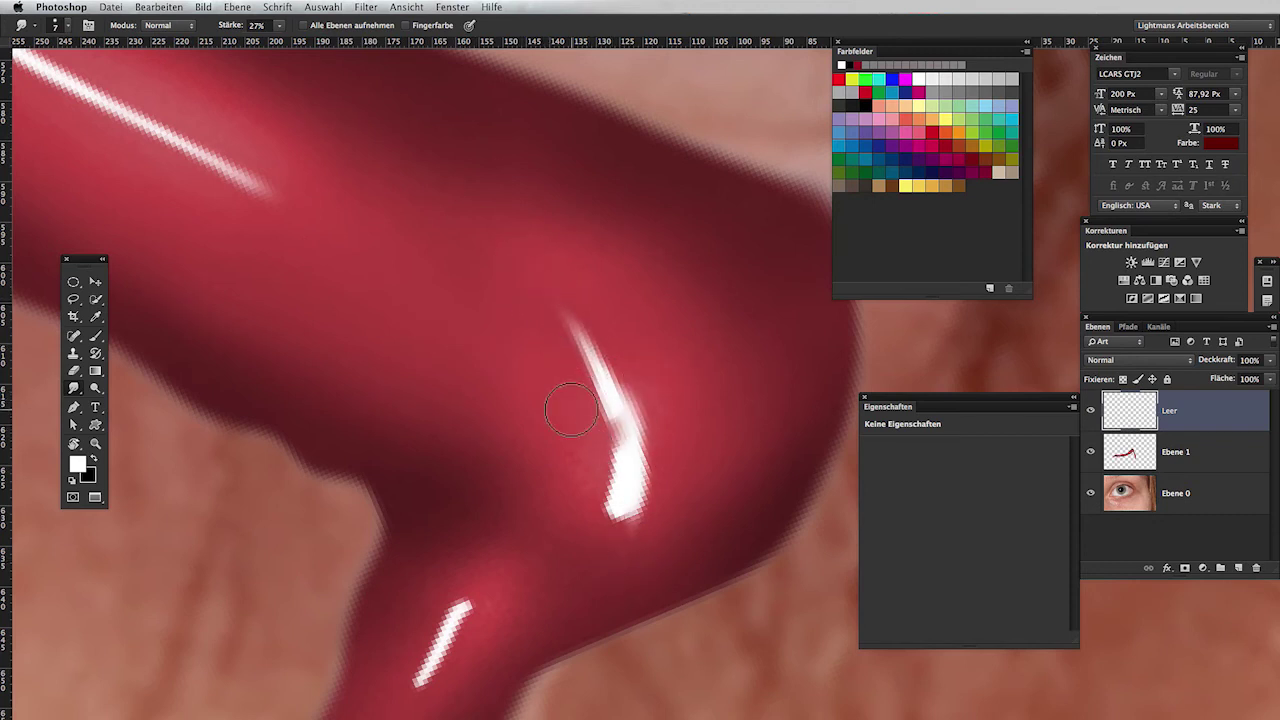
key(super+z)
Smudge the lower highlights into curved tips and lengthen them along the drip.
mouse_move(626, 452)
mouse_down()
mouse_move(614, 519)
mouse_move(629, 466)
mouse_move(614, 400)
mouse_move(534, 283)
mouse_move(547, 307)
mouse_up()
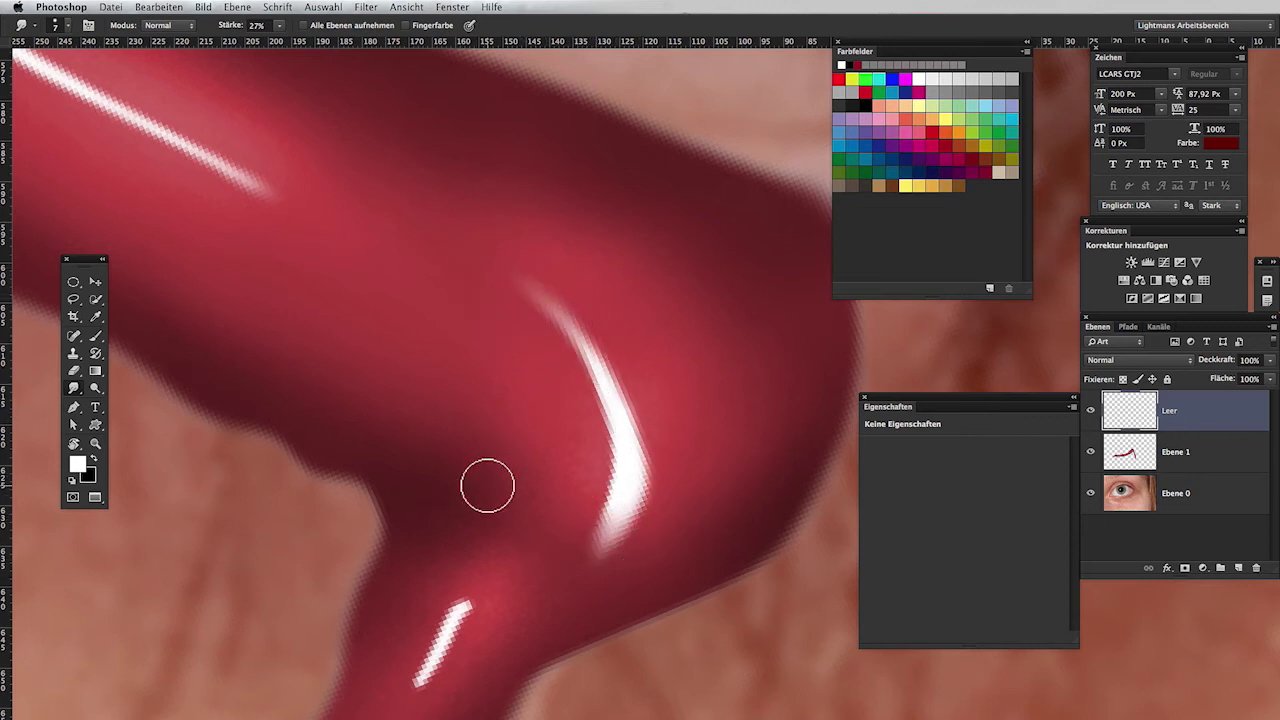
drag(486, 486, 503, 91)
drag(472, 220, 534, 177)
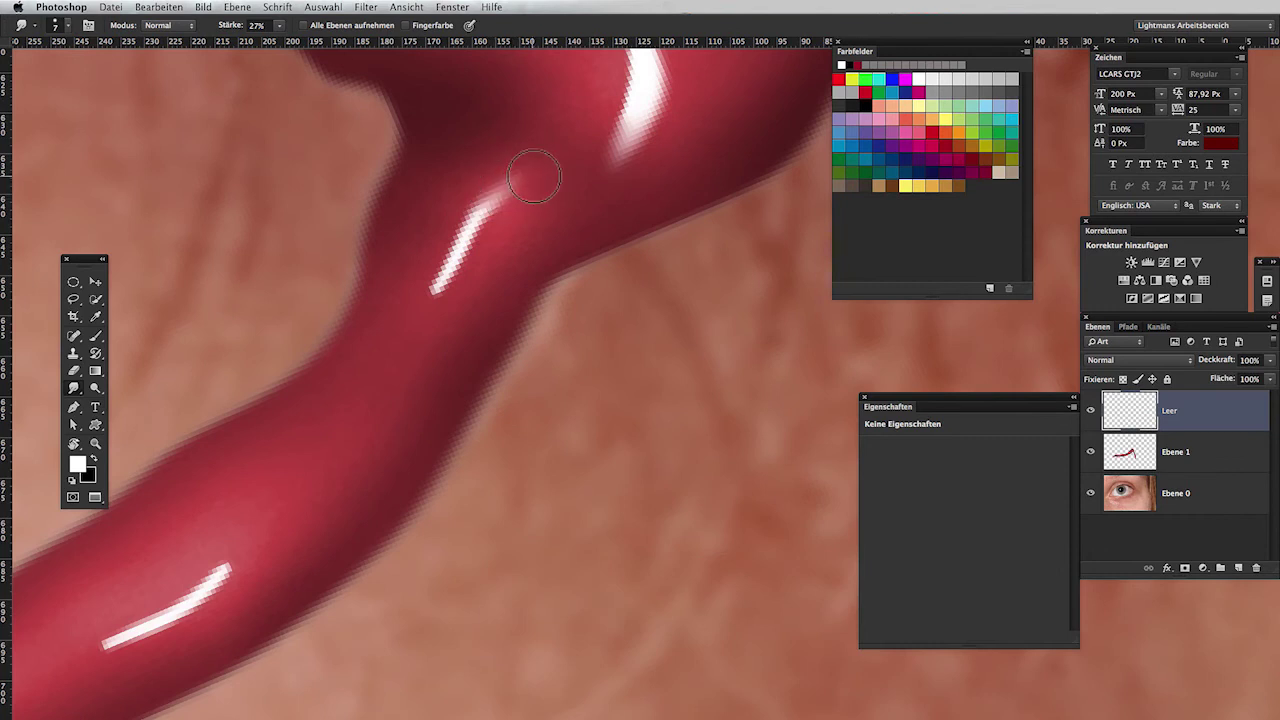
mouse_move(374, 369)
mouse_down()
mouse_move(549, 291)
mouse_move(455, 378)
mouse_move(500, 294)
mouse_up()
drag(455, 372, 520, 337)
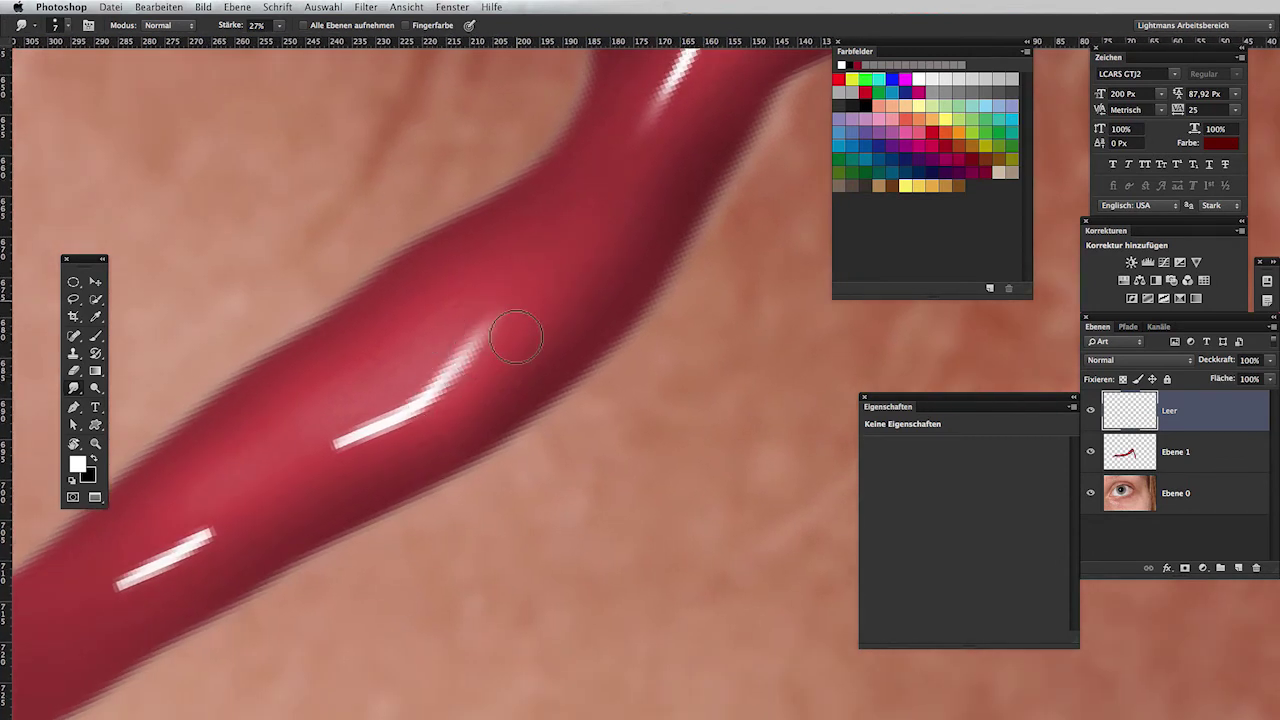
mouse_move(297, 468)
mouse_down()
mouse_move(263, 471)
mouse_move(231, 503)
mouse_move(486, 217)
mouse_up()
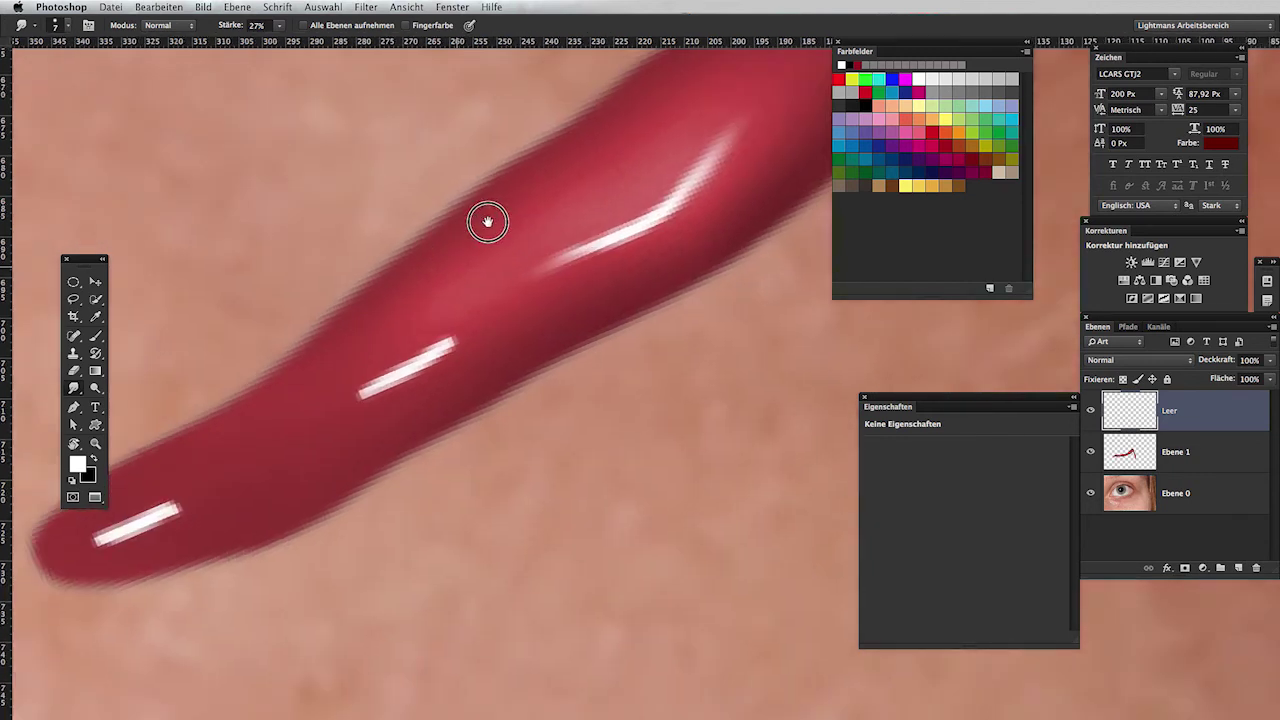
drag(475, 292, 586, 229)
drag(514, 263, 380, 335)
drag(237, 429, 270, 407)
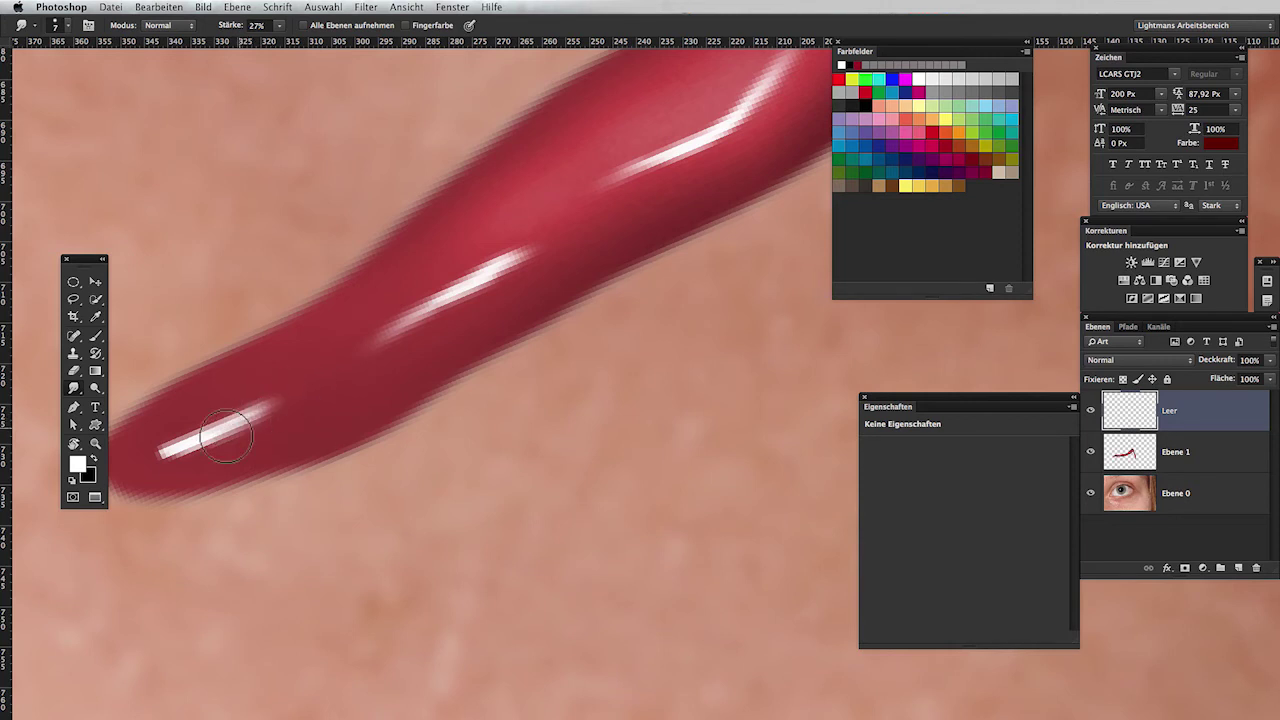
drag(148, 458, 120, 470)
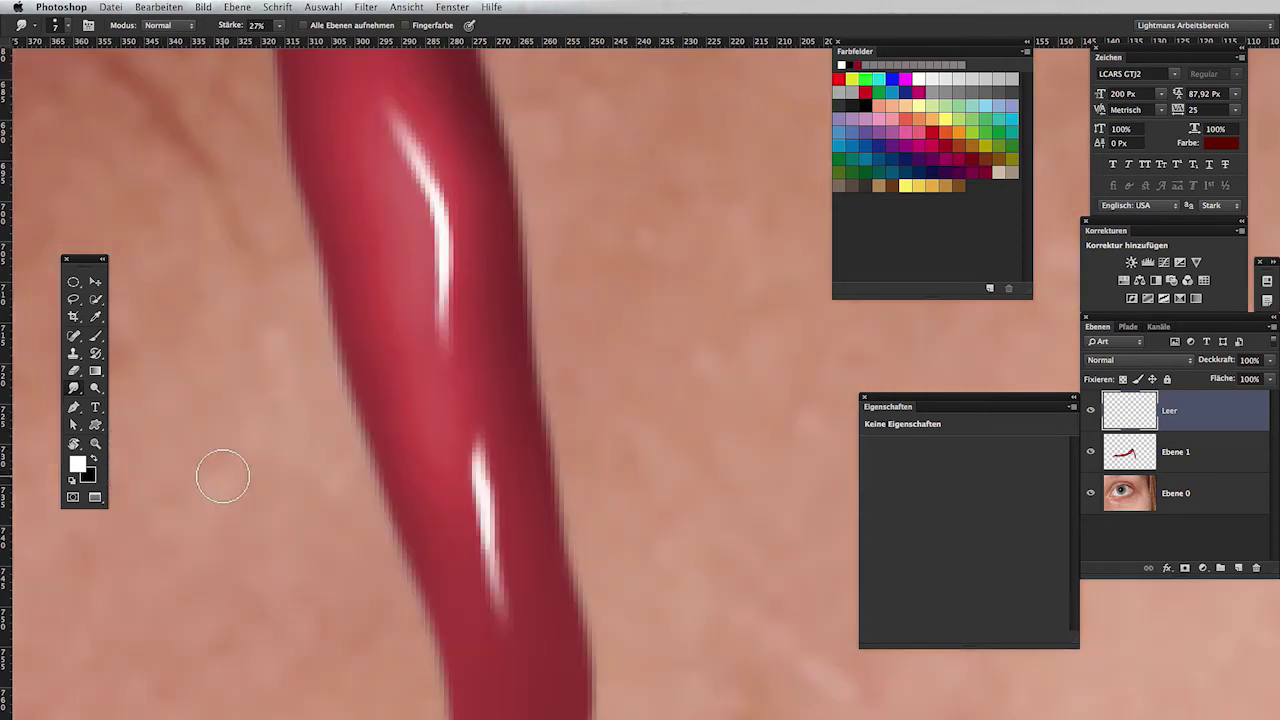
Frame and rotate the view, delete the empty 'Leer' layer, then zoom back onto the drip.
key(z)
drag(449, 346, 303, 409)
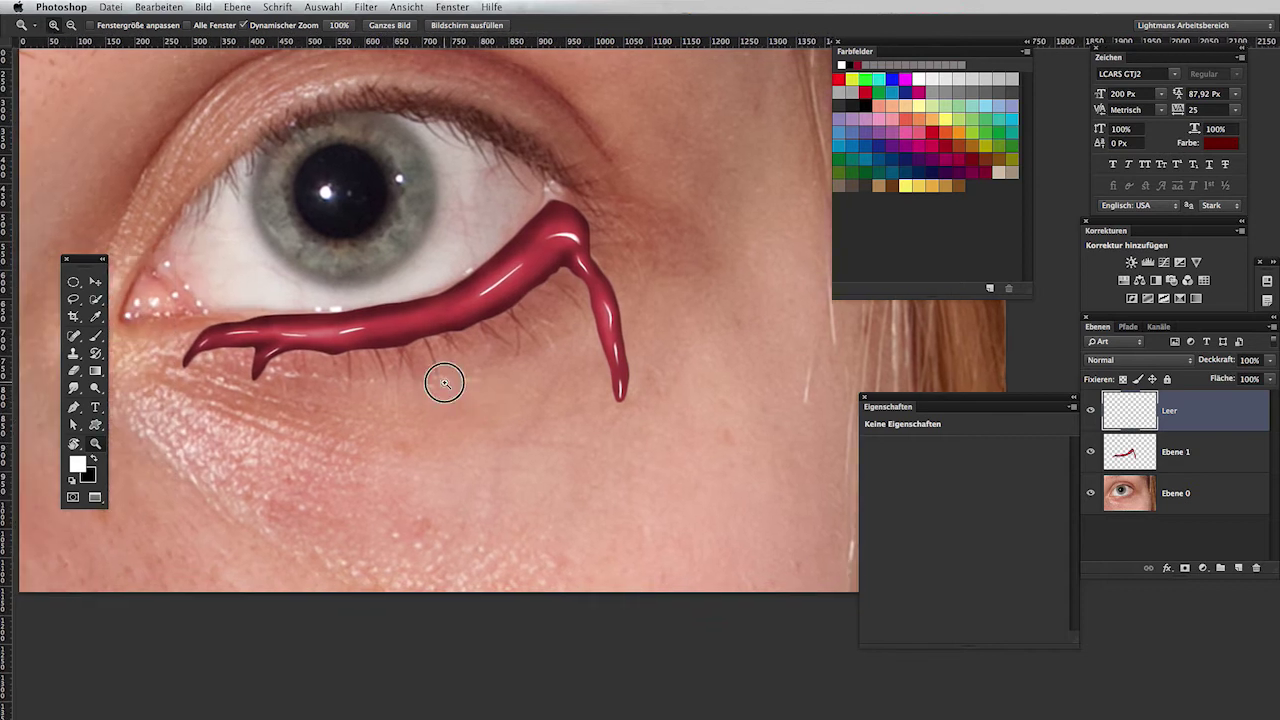
drag(444, 383, 427, 415)
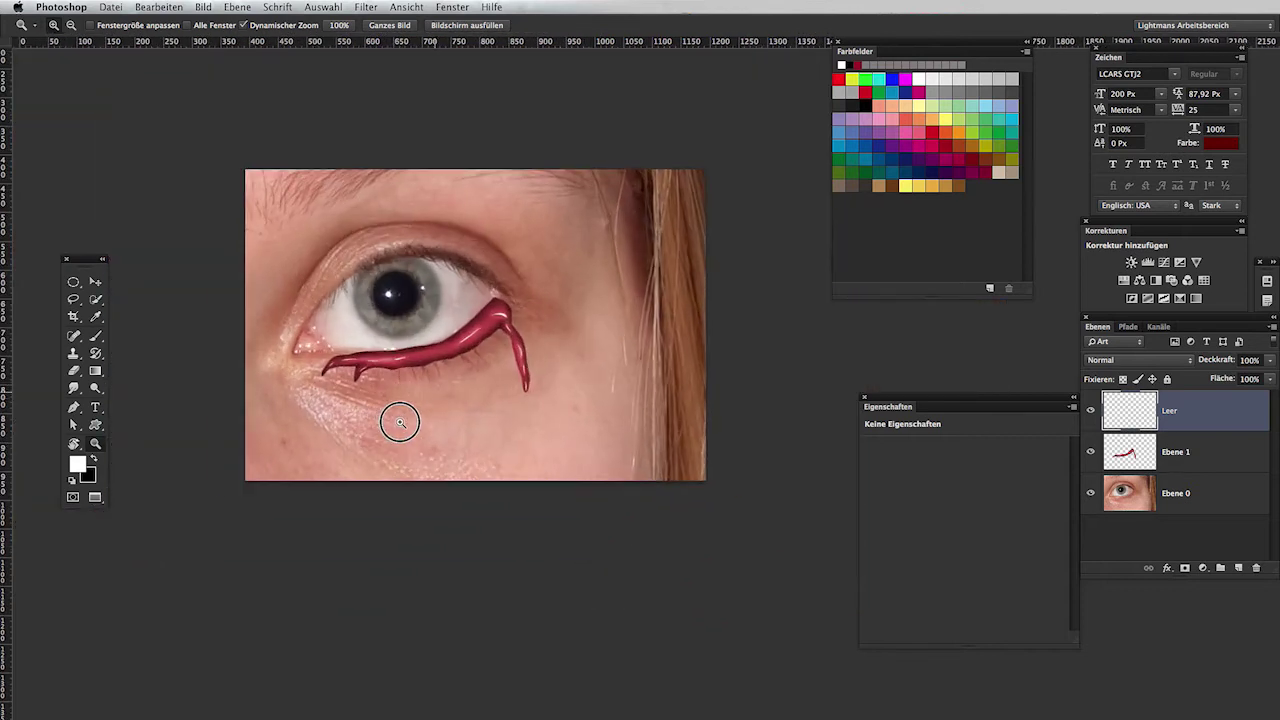
key(r)
mouse_move(341, 440)
mouse_down()
mouse_move(314, 350)
mouse_move(331, 266)
mouse_move(364, 485)
mouse_up()
scroll(364, 485, up, 3)
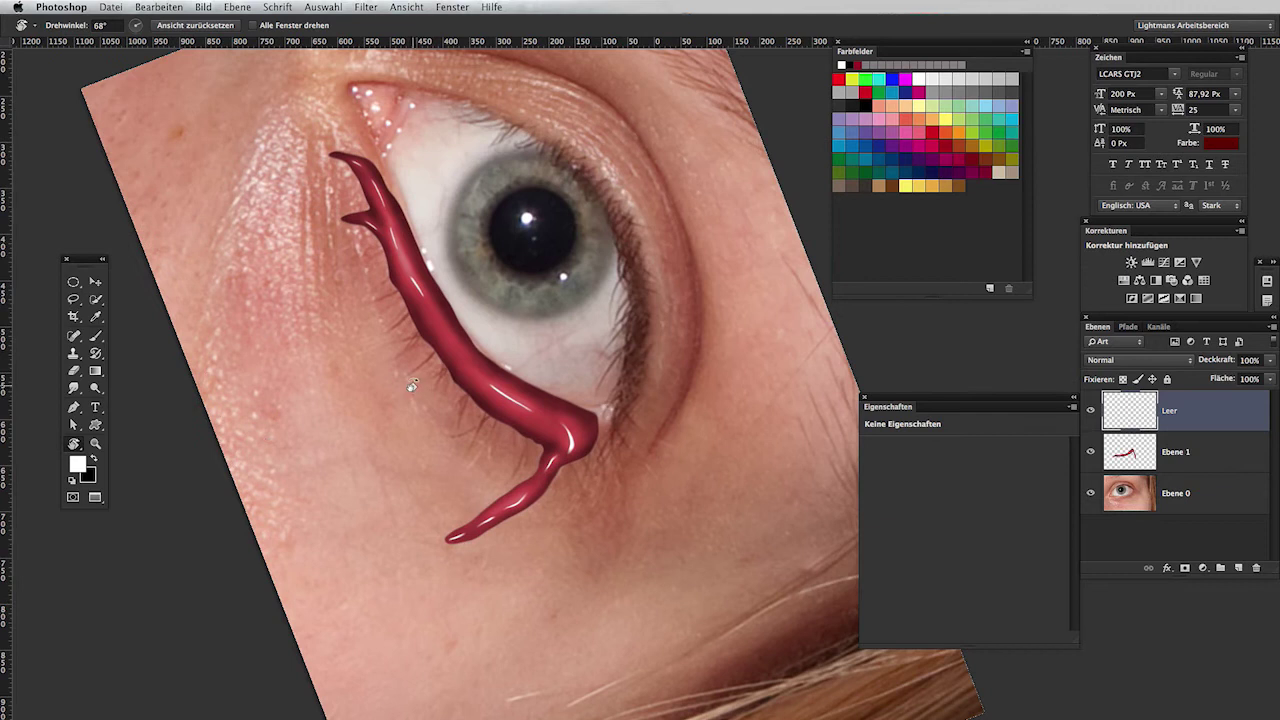
key(Delete)
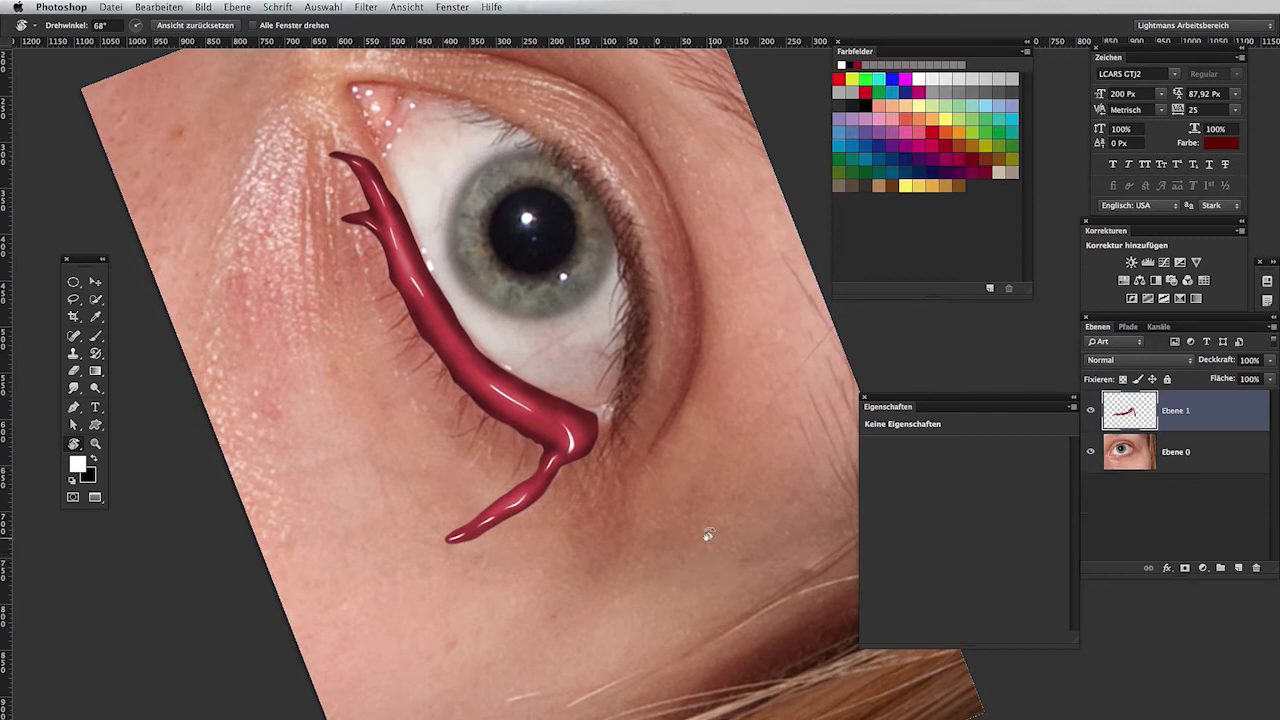
key(z)
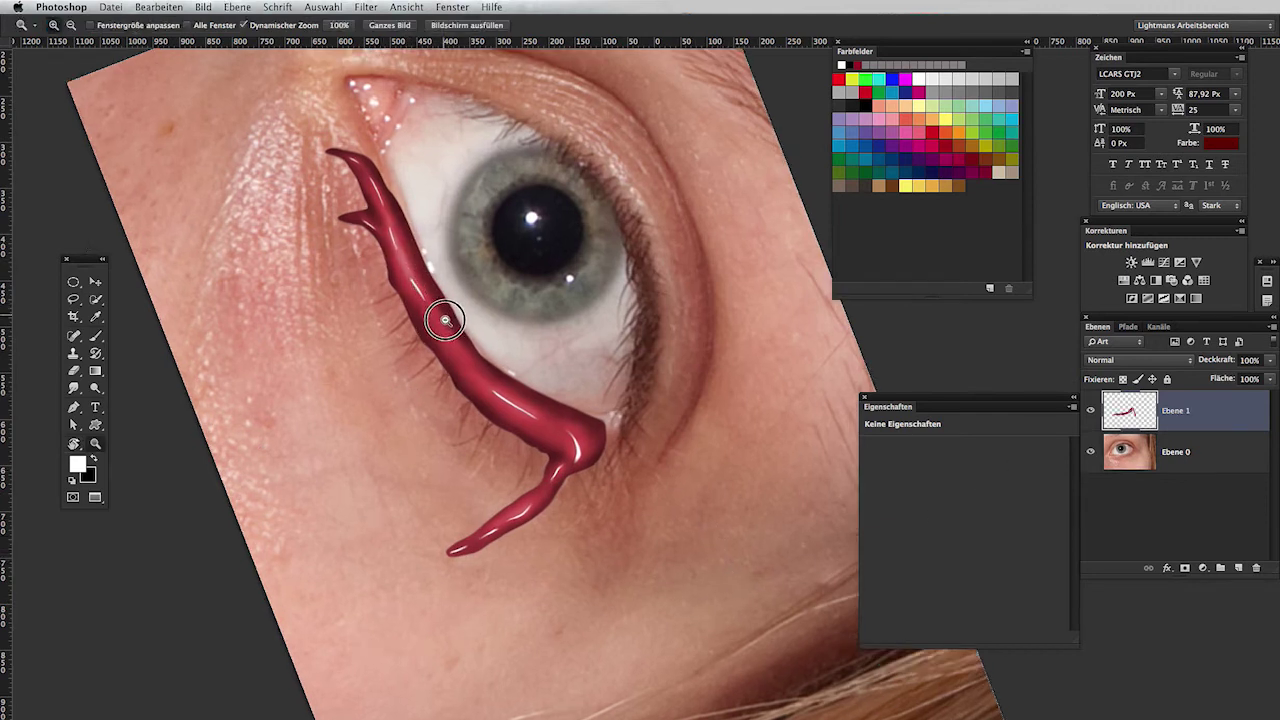
click(443, 317)
drag(423, 308, 473, 372)
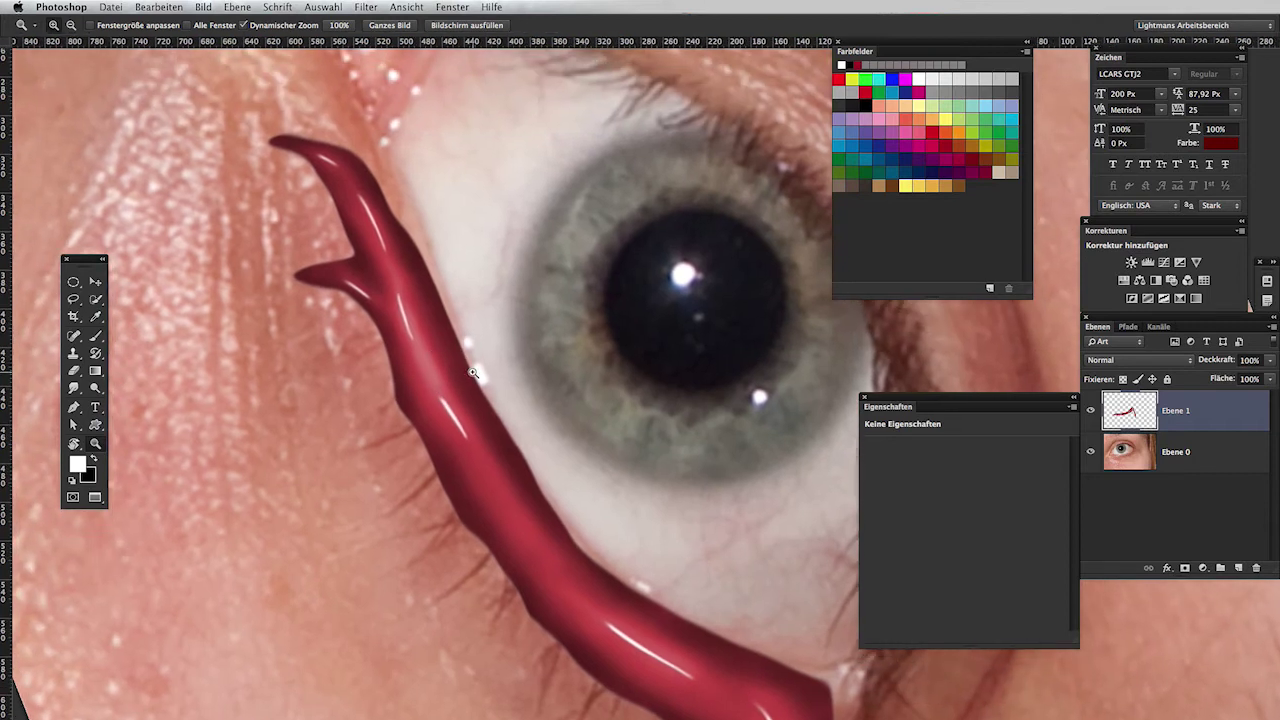
Dodge the highlights on the drip's upper branch, raising exposure to 13%.
key(o)
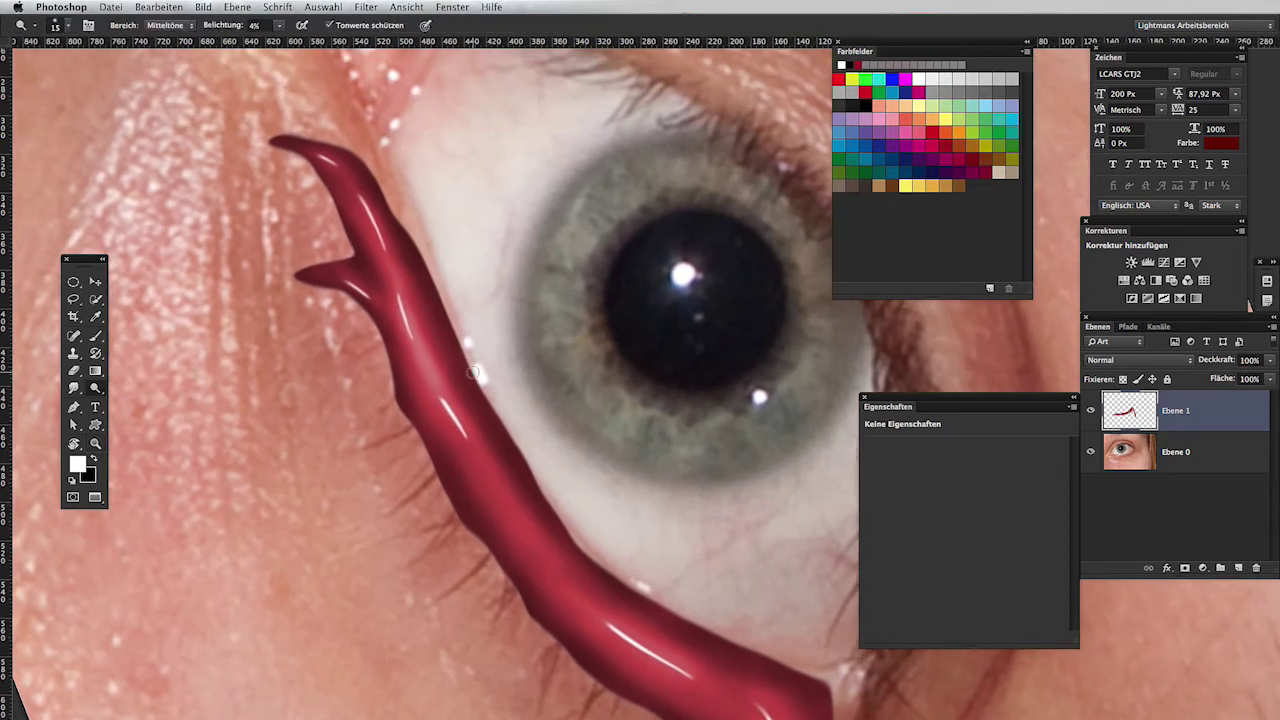
key(z)
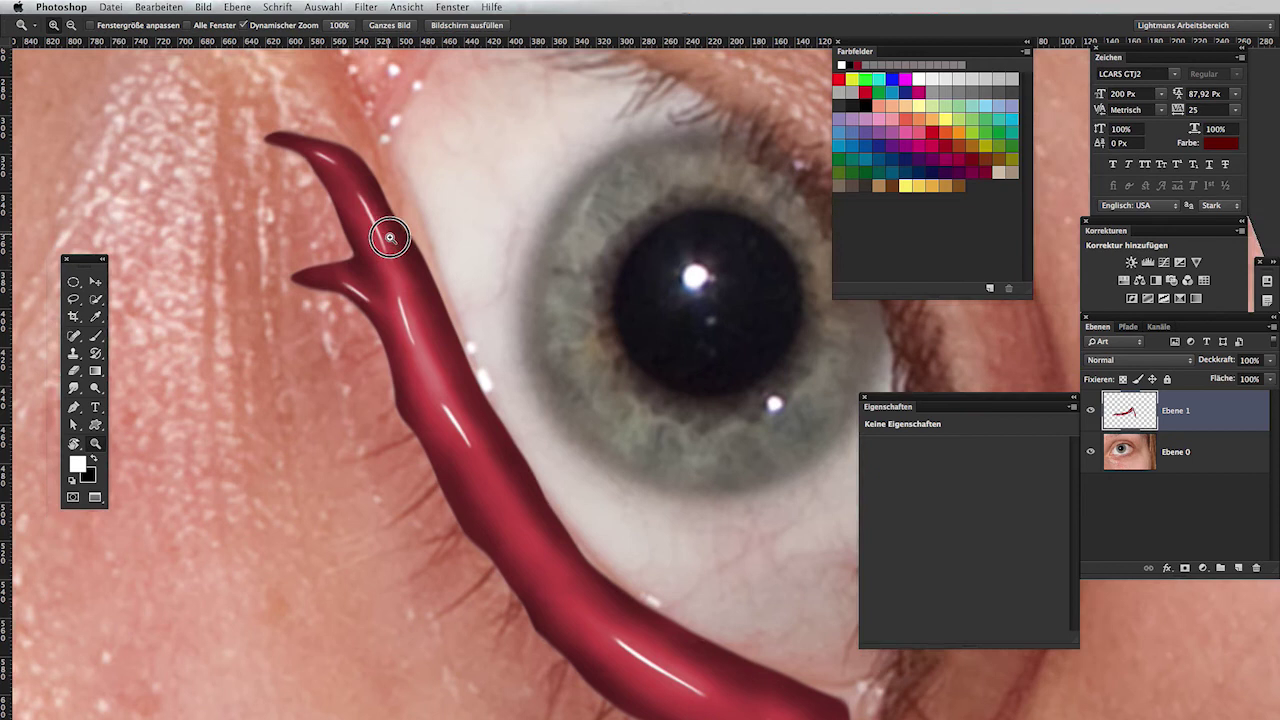
drag(390, 235, 420, 301)
key(o)
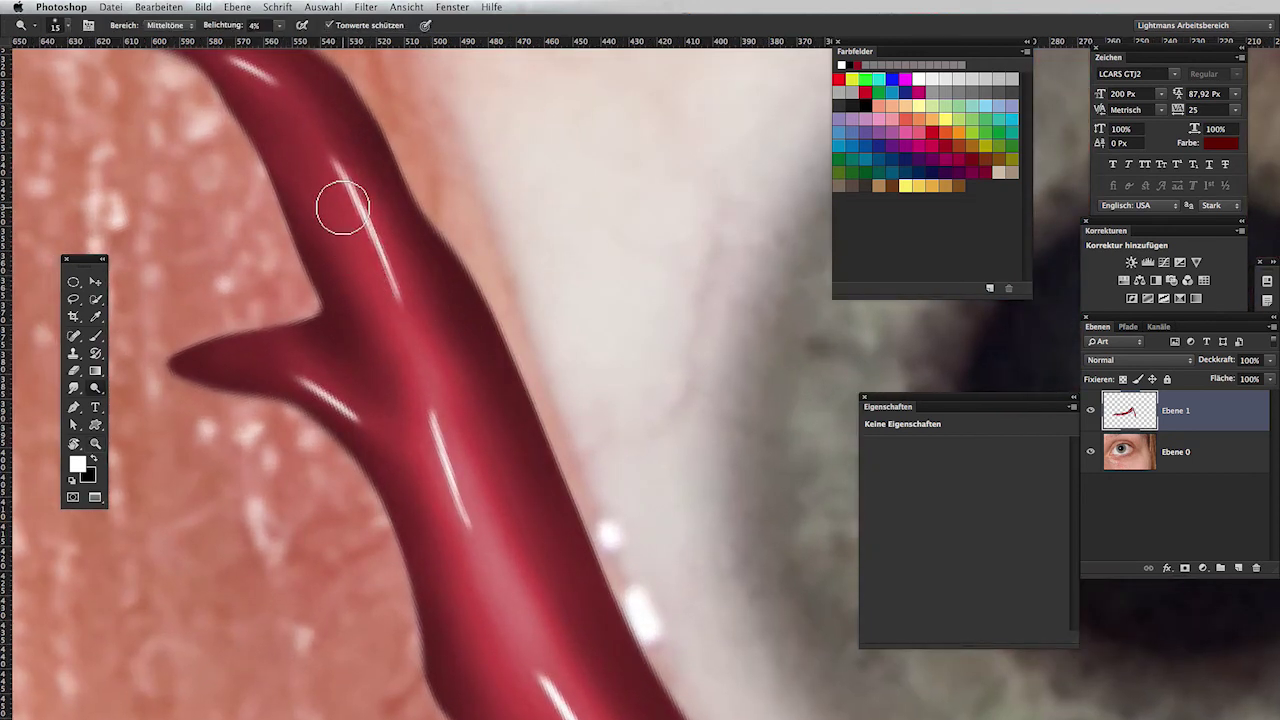
drag(370, 266, 394, 246)
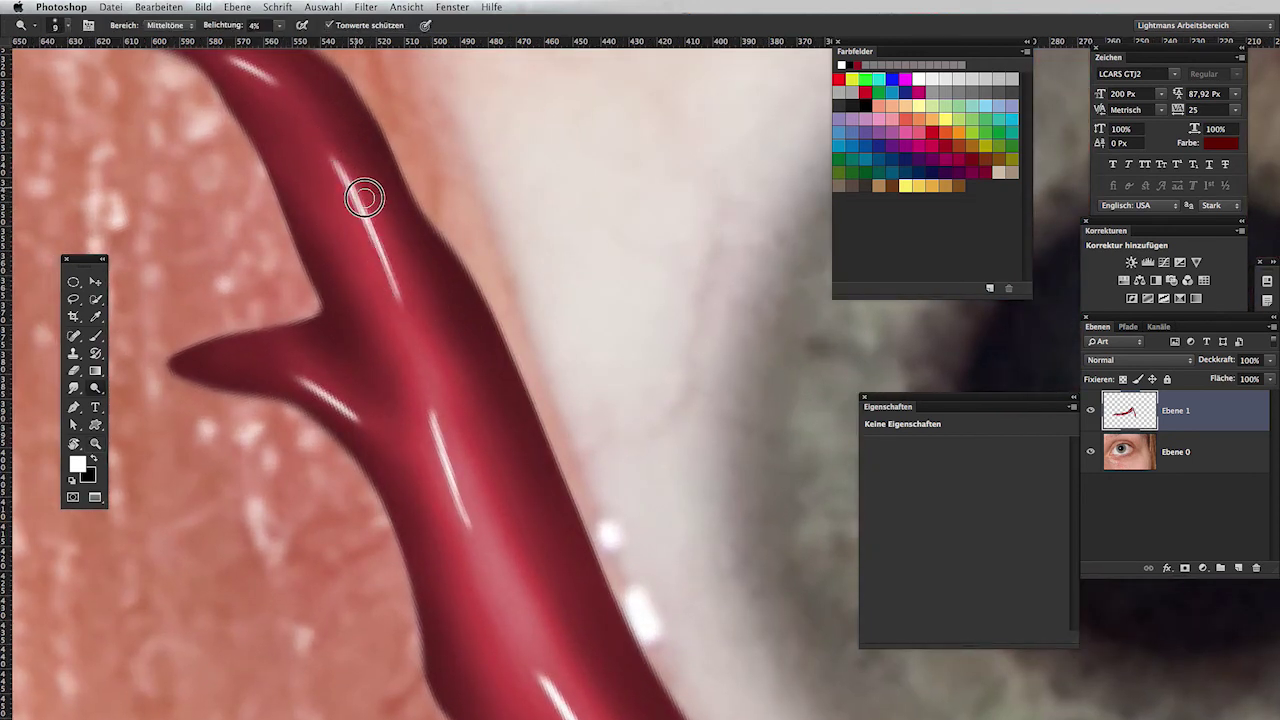
scroll(390, 250, up, 5)
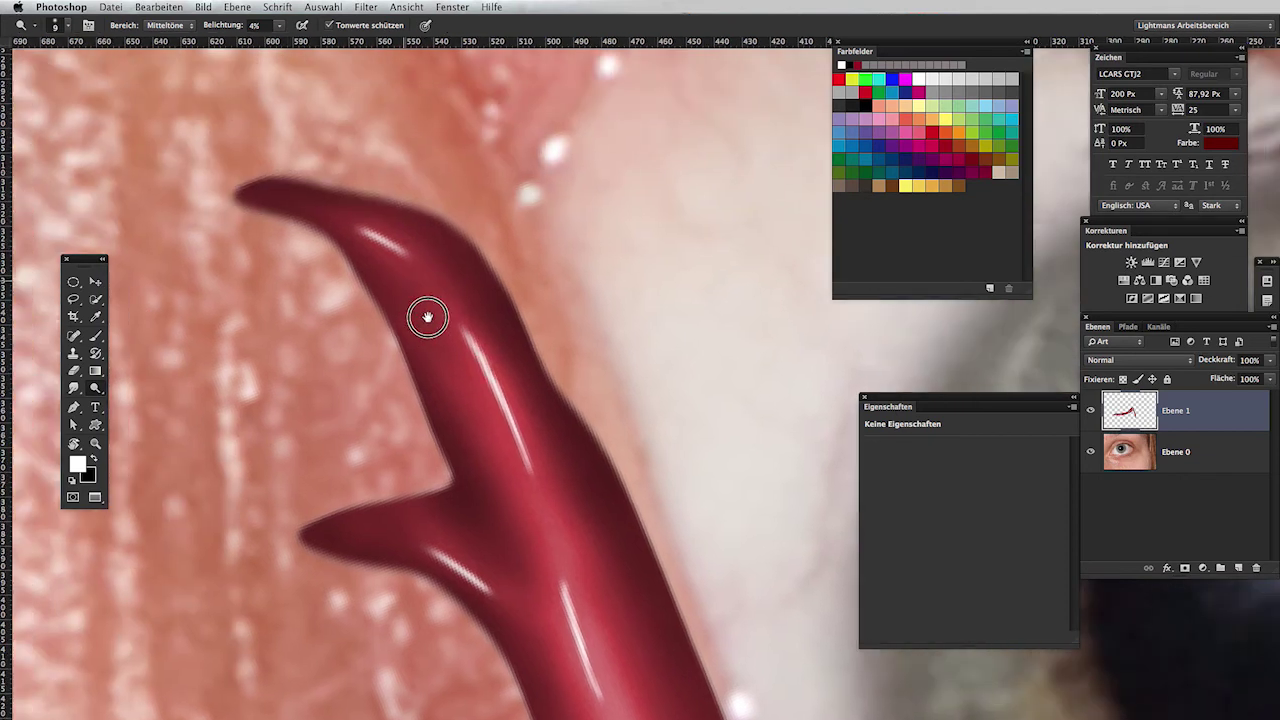
scroll(374, 242, down, 2)
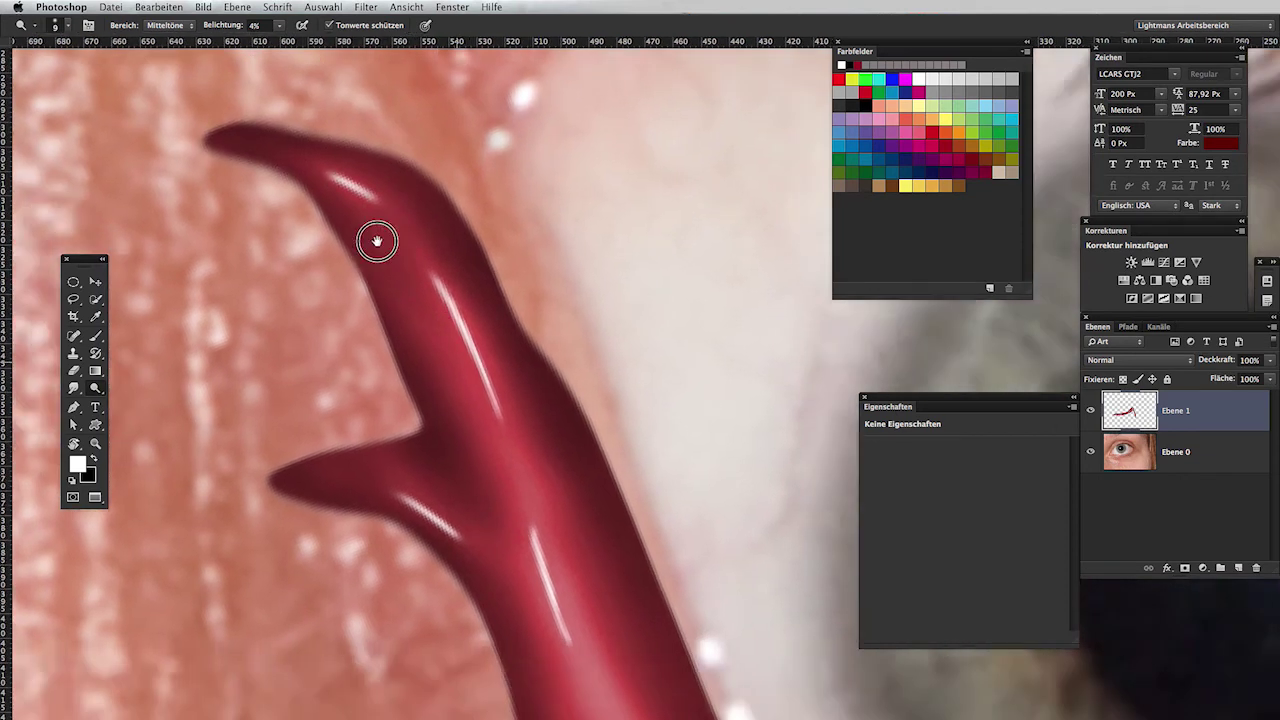
scroll(378, 260, down, 6)
drag(449, 452, 433, 406)
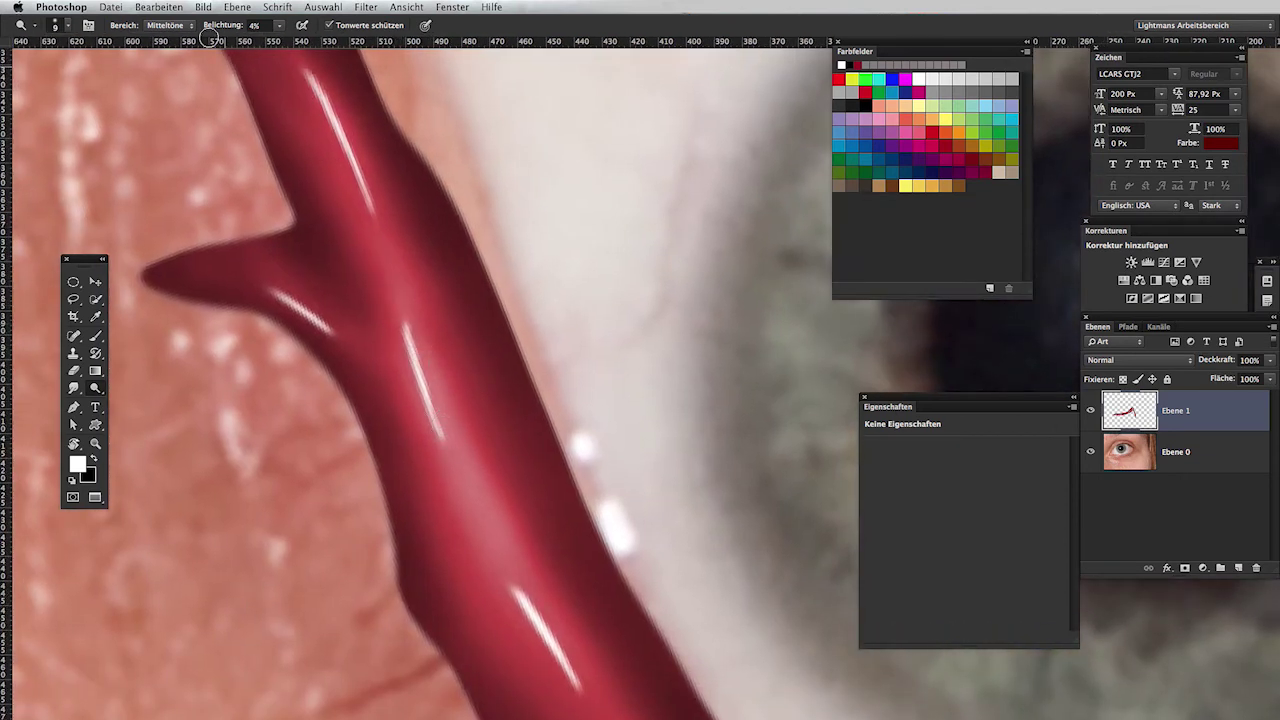
drag(216, 24, 240, 38)
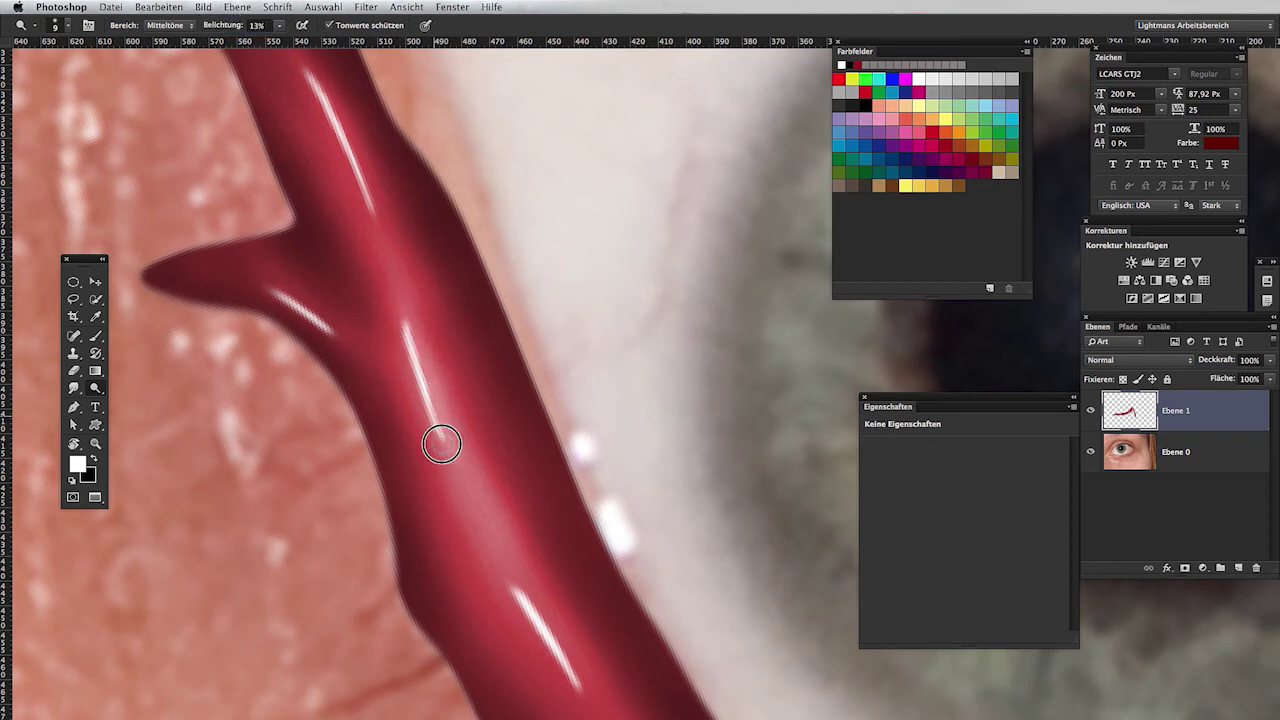
Pan along the drip and dodge its body near the tip.
drag(393, 246, 462, 402)
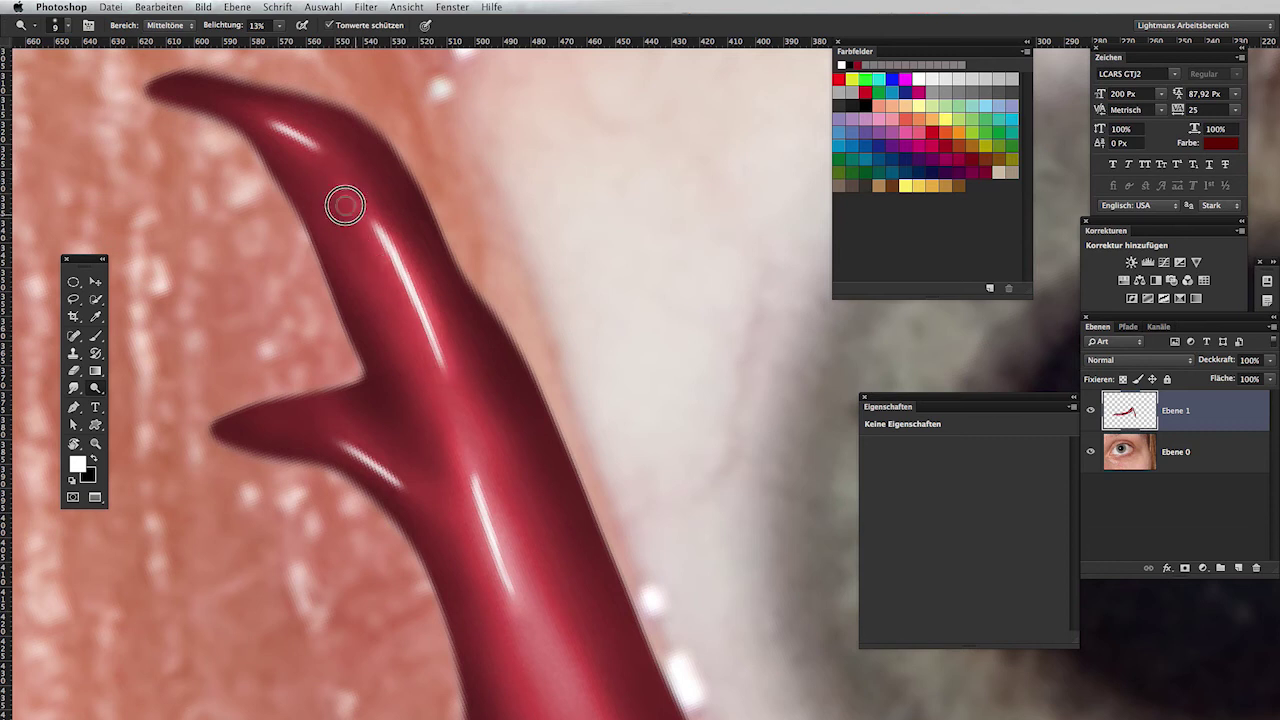
drag(488, 361, 434, 126)
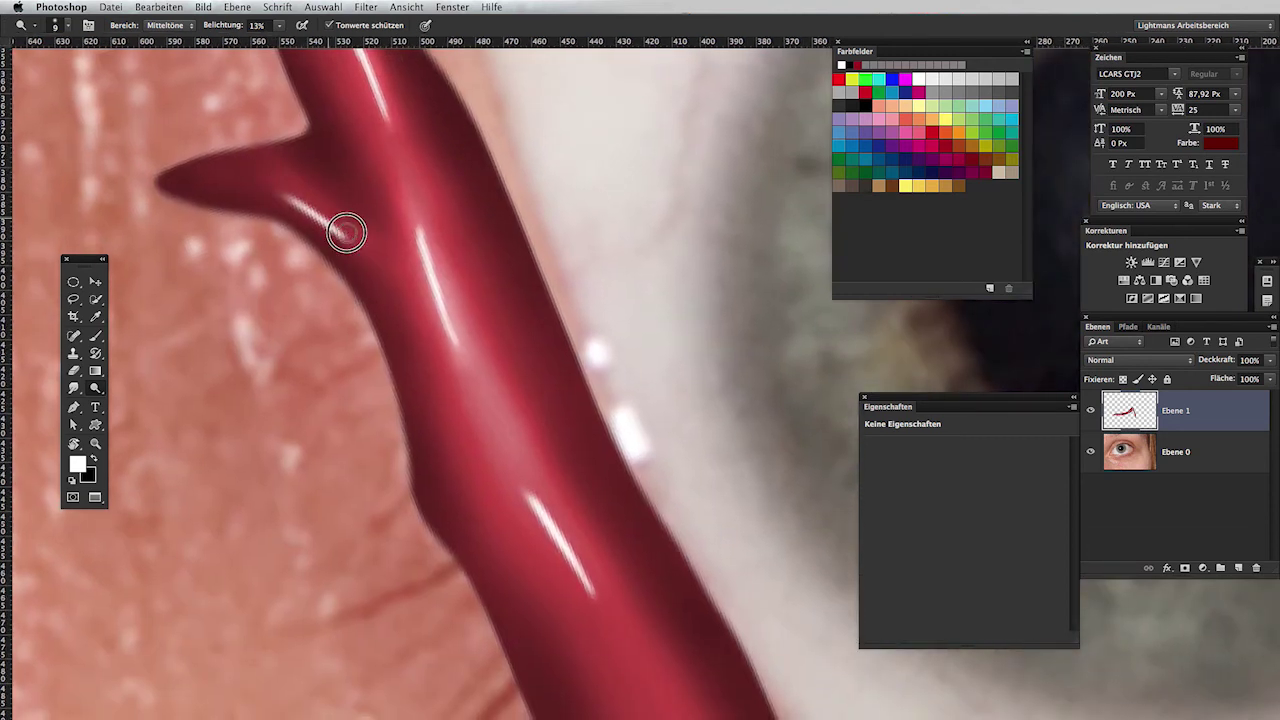
mouse_move(263, 191)
mouse_down()
mouse_move(266, 90)
mouse_move(244, 72)
mouse_up()
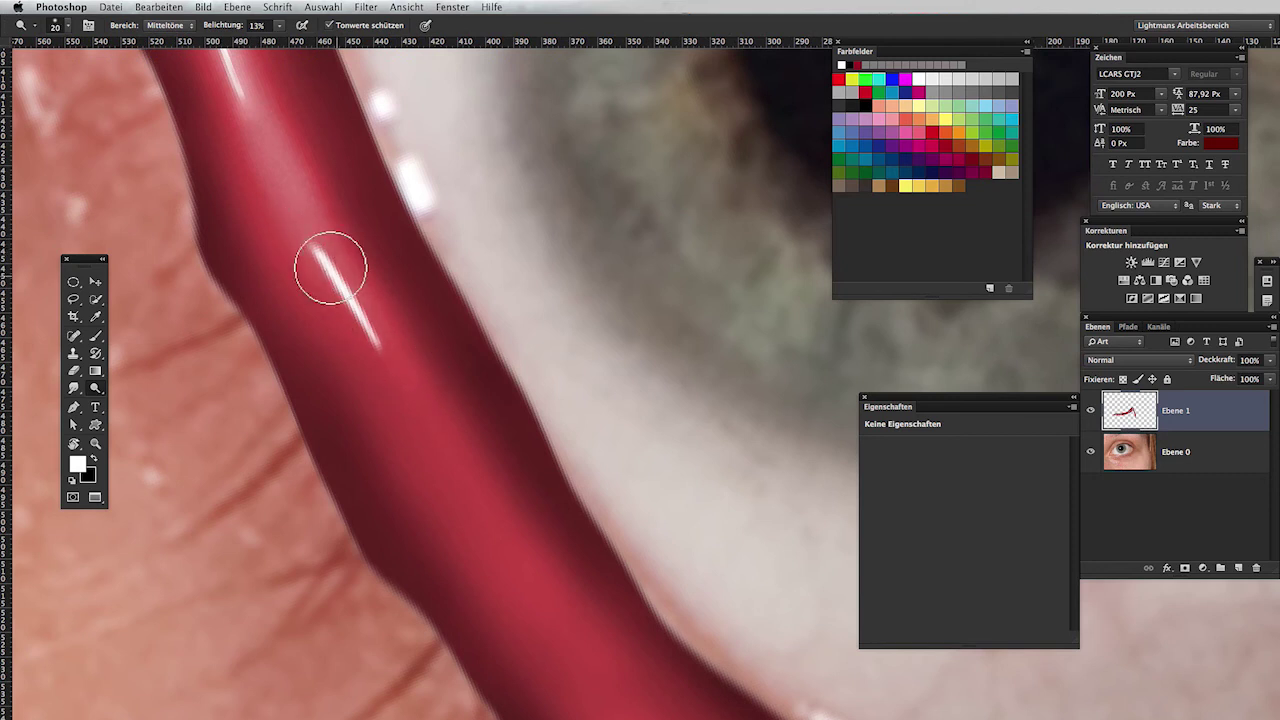
drag(388, 338, 220, 186)
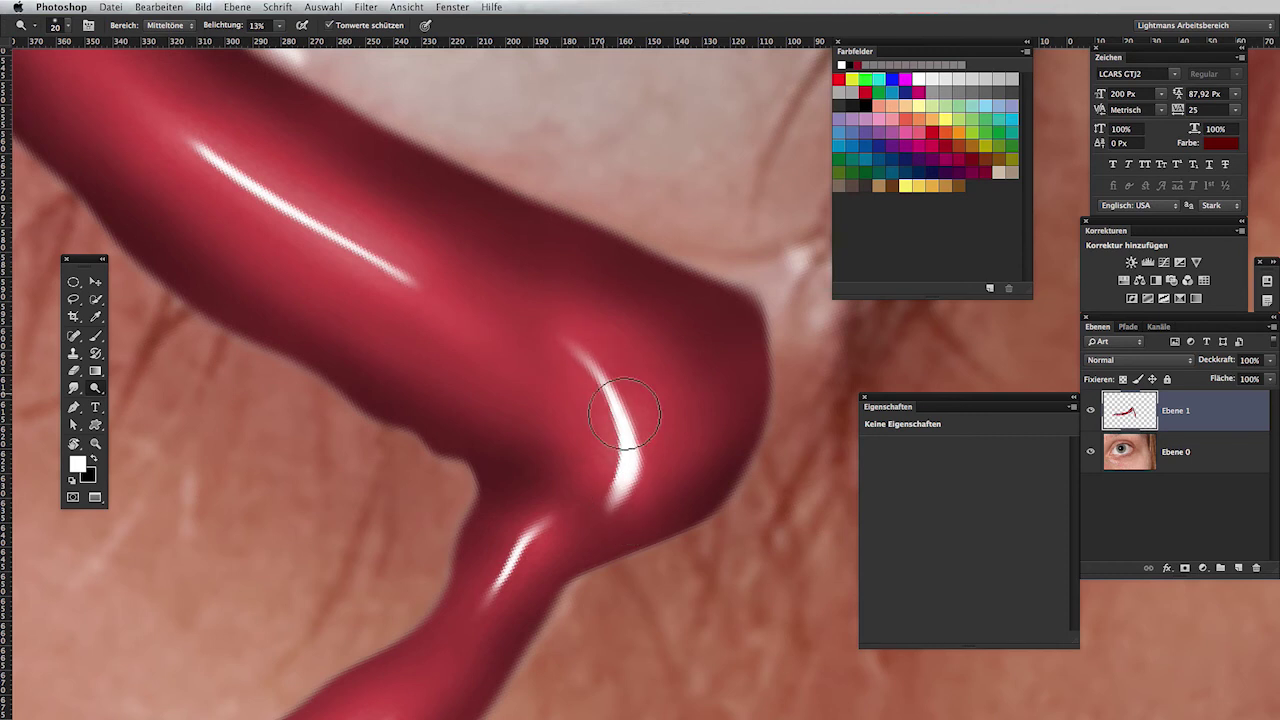
drag(502, 534, 654, 289)
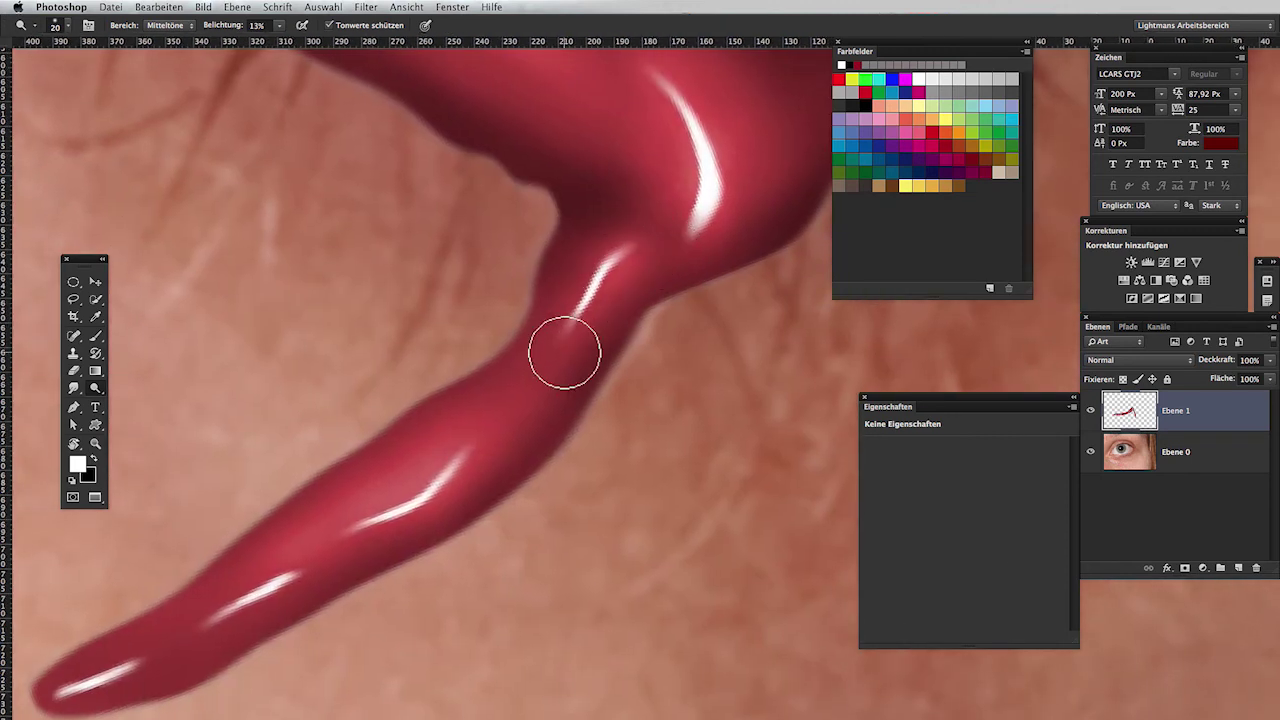
drag(410, 423, 570, 160)
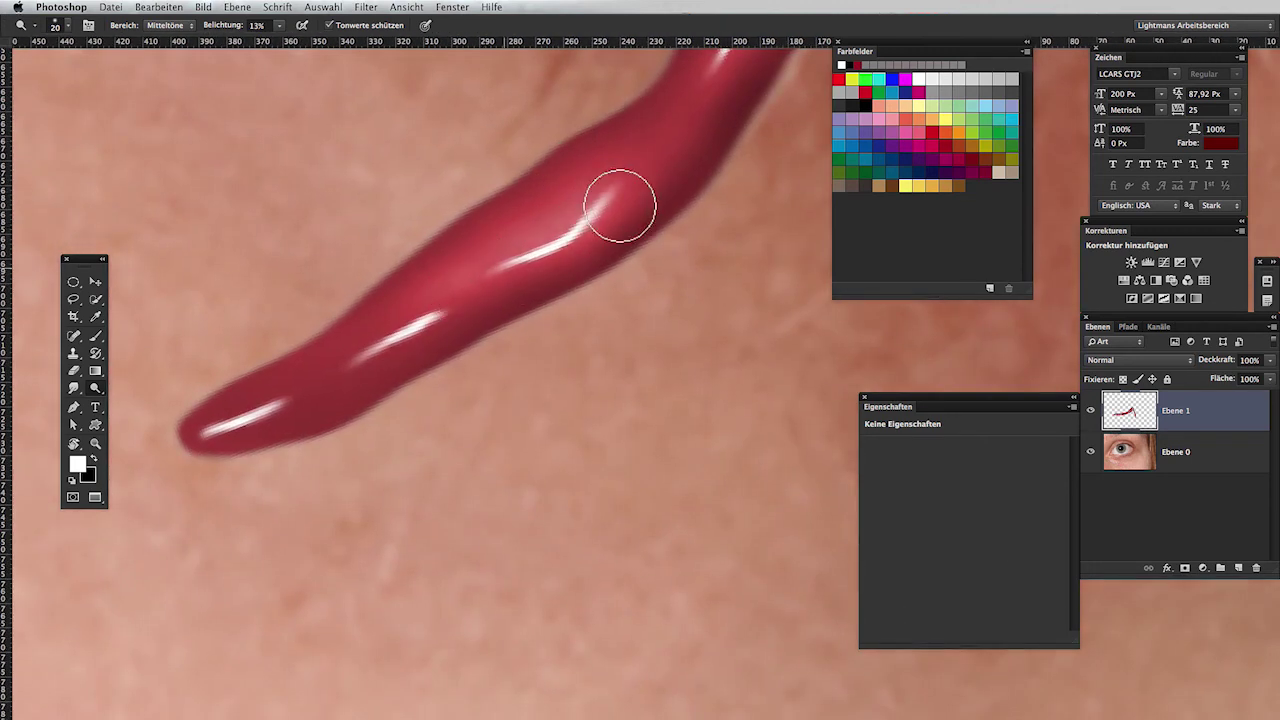
drag(200, 430, 340, 370)
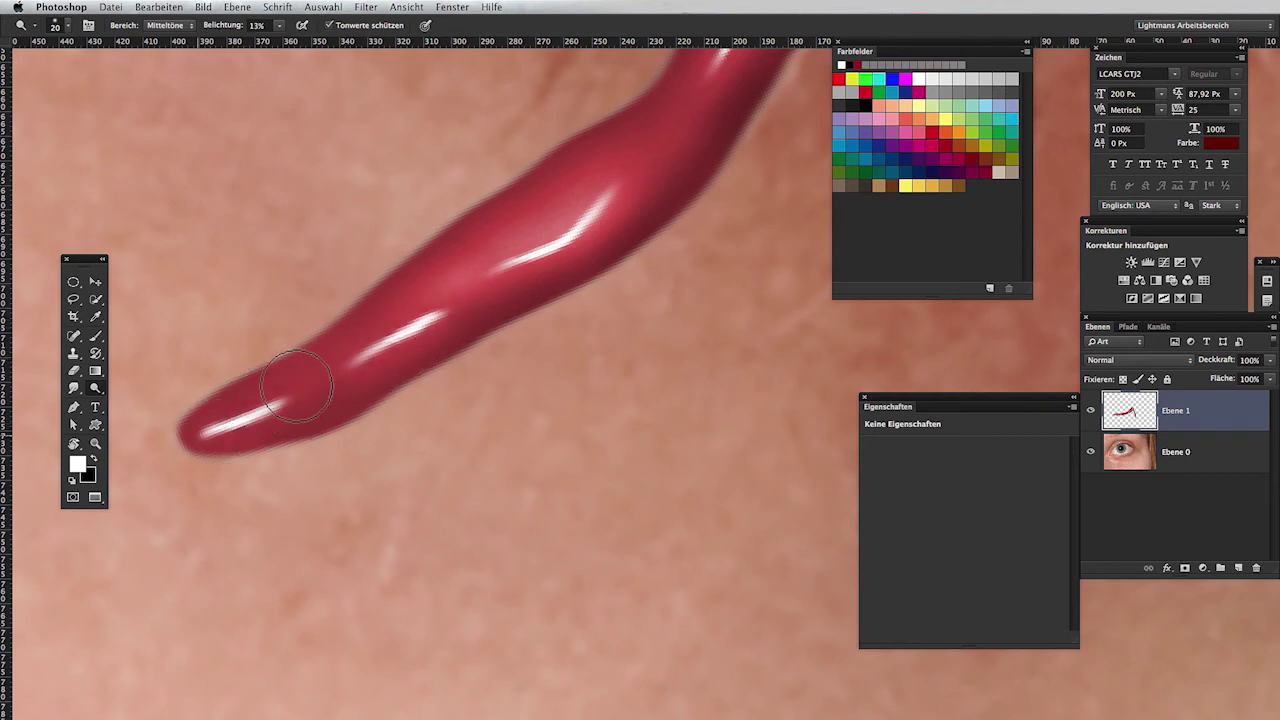
Dodge the drip's lower-left branch, then reframe the view on the drip along the lower lid.
drag(640, 180, 509, 353)
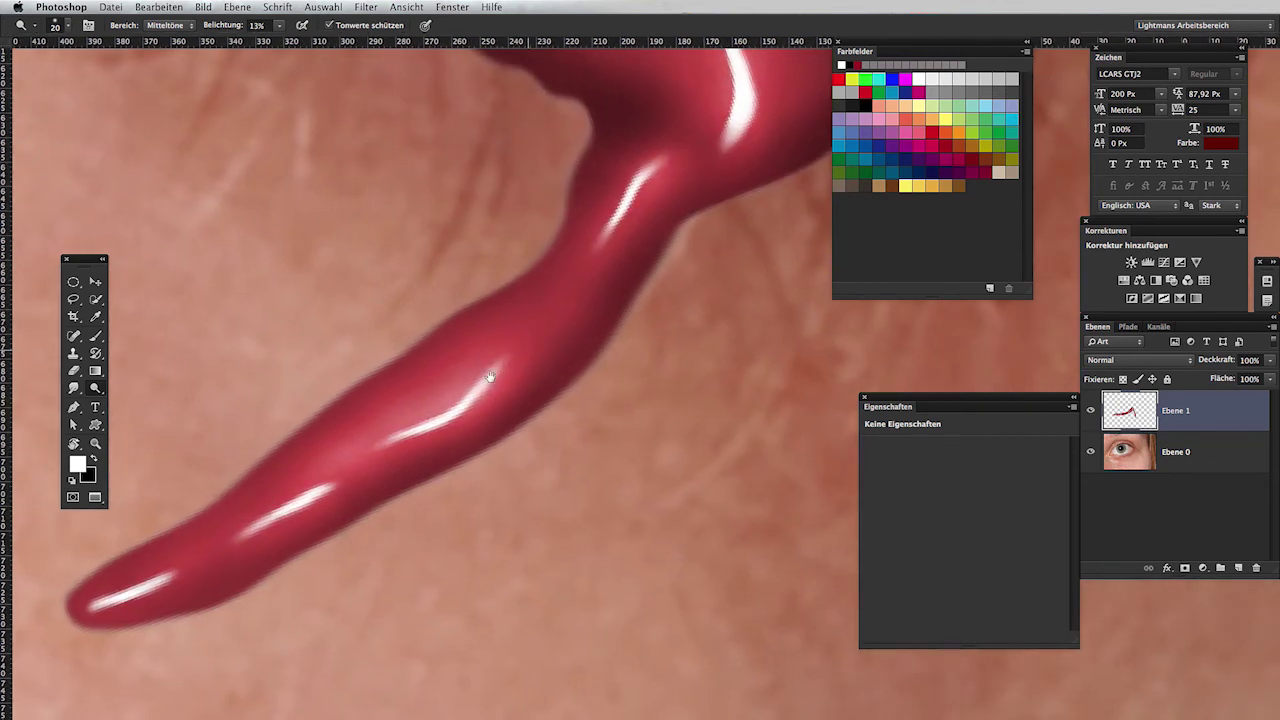
drag(647, 198, 571, 349)
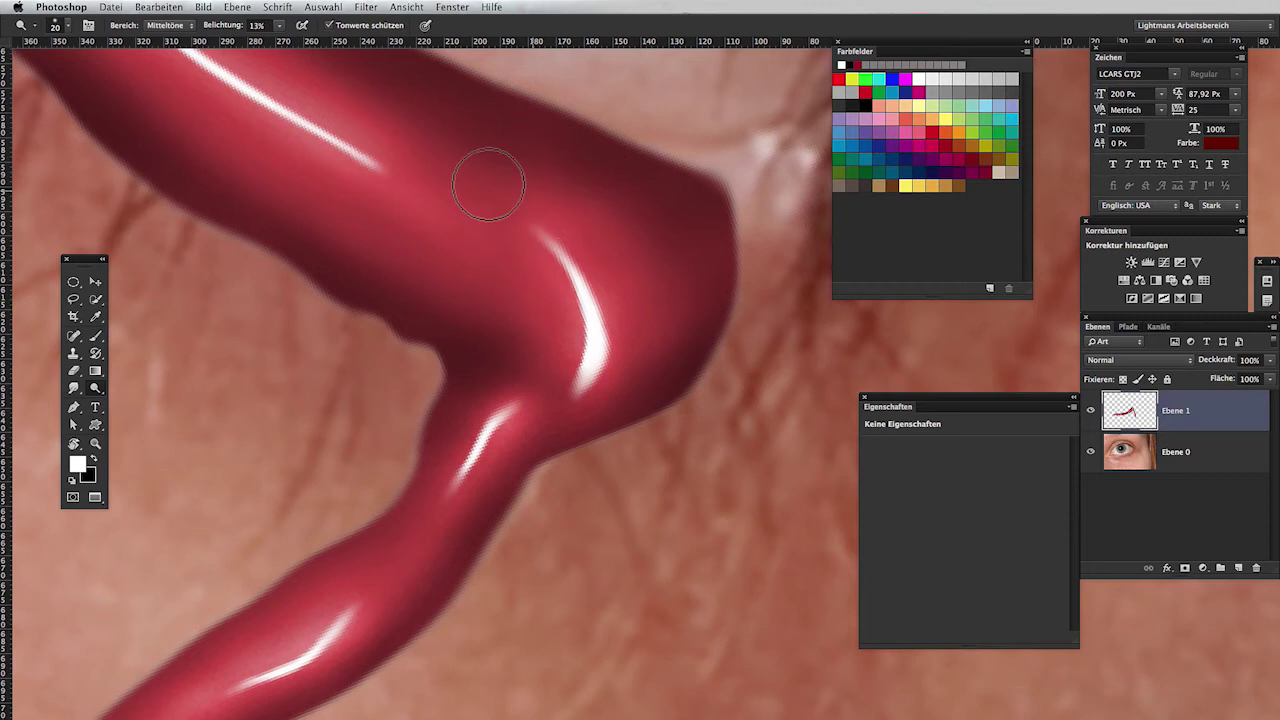
drag(380, 109, 537, 369)
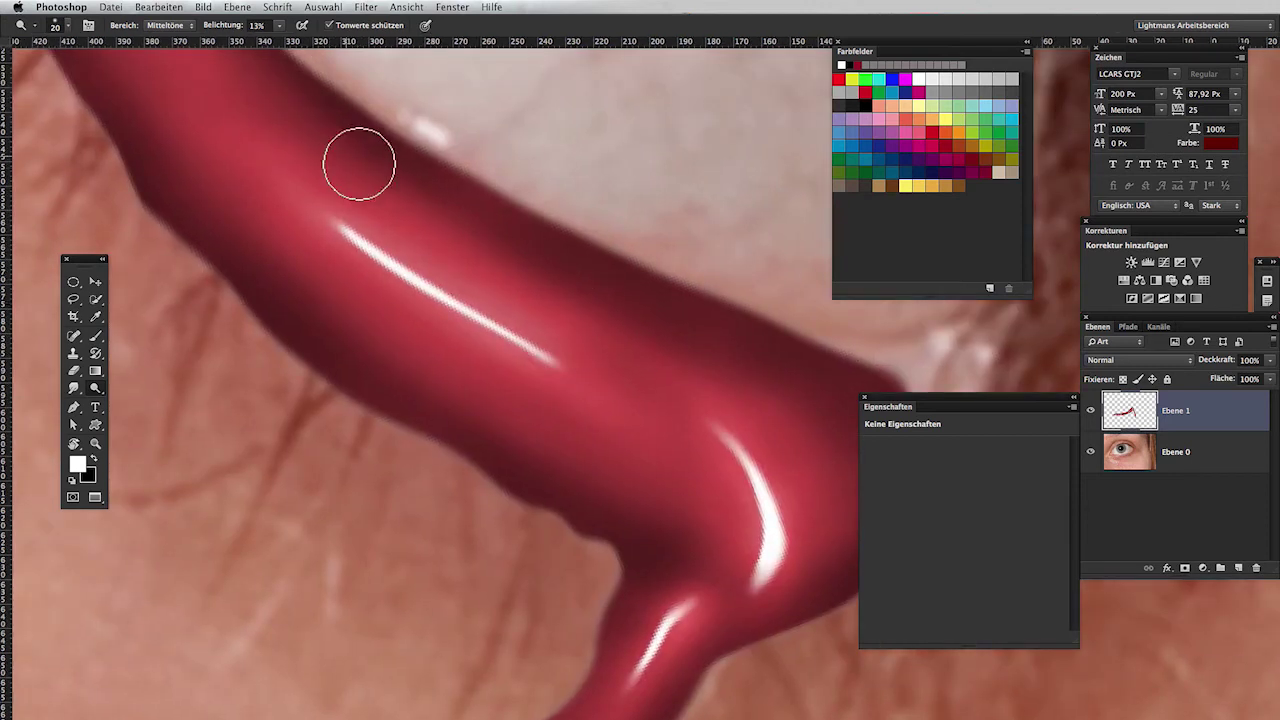
drag(253, 108, 573, 418)
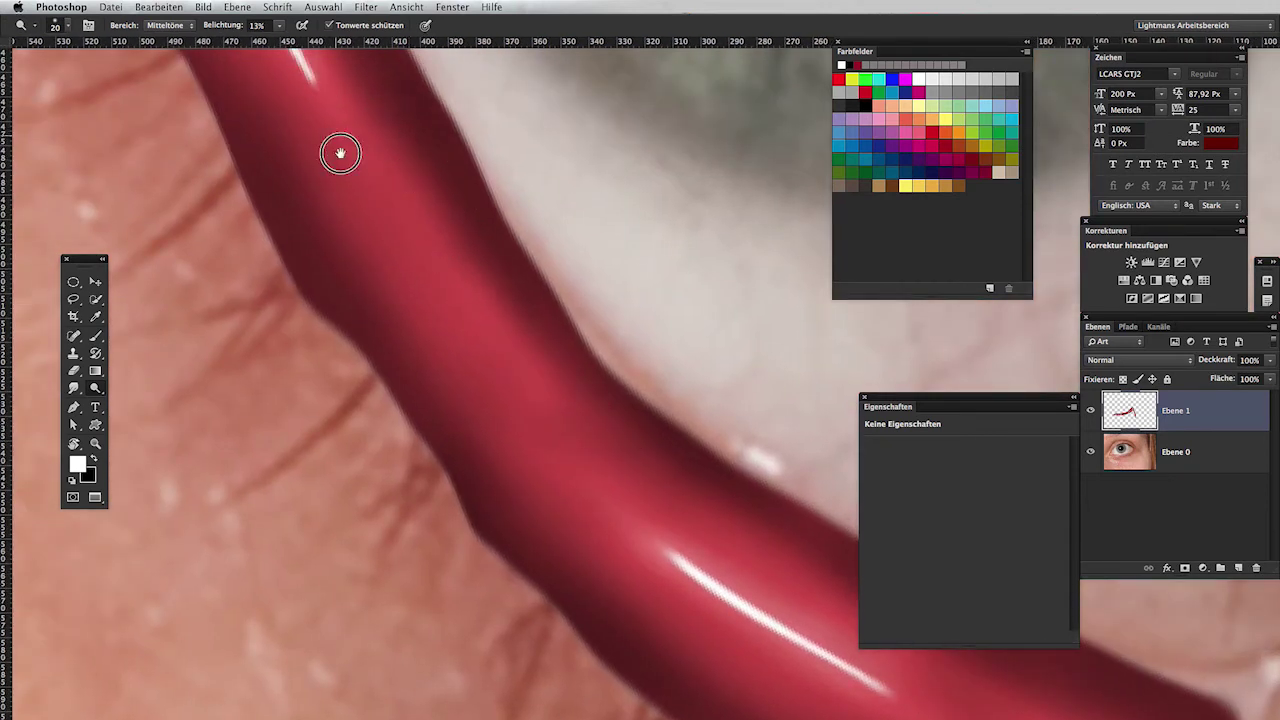
scroll(337, 149, up, 5)
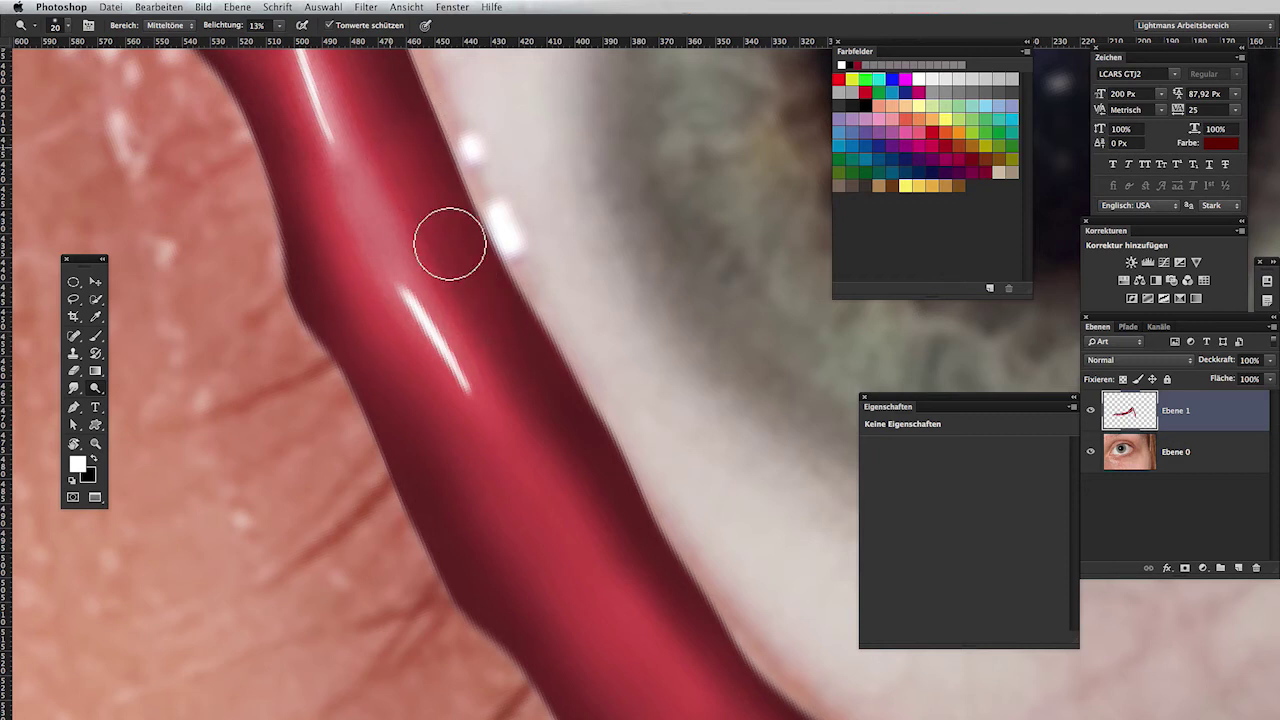
scroll(484, 434, up, 5)
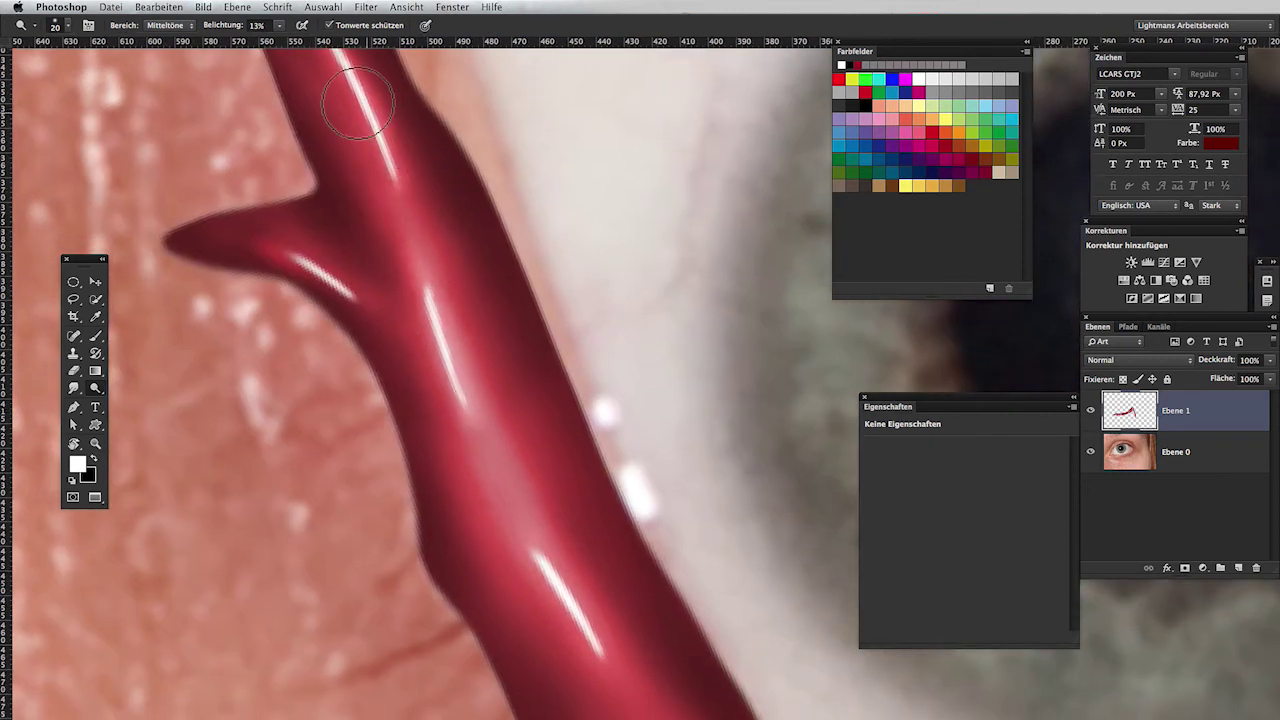
scroll(458, 309, up, 3)
scroll(397, 178, up, 2)
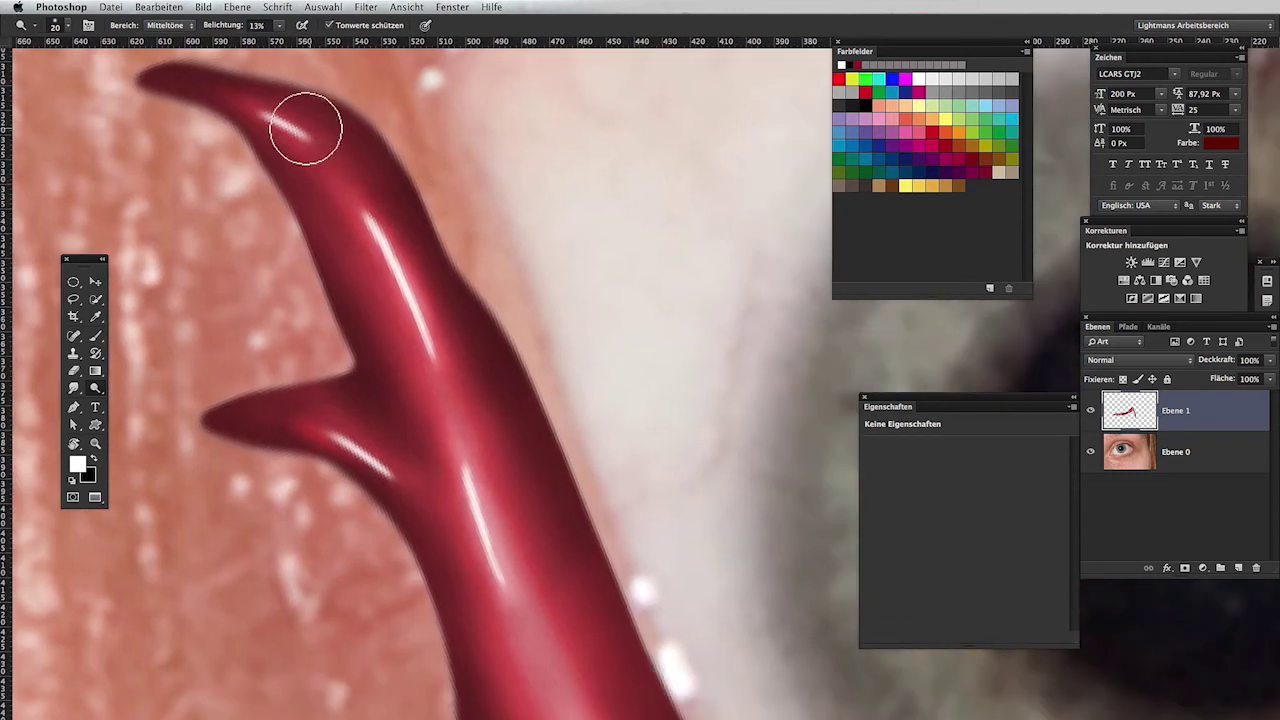
drag(288, 418, 318, 420)
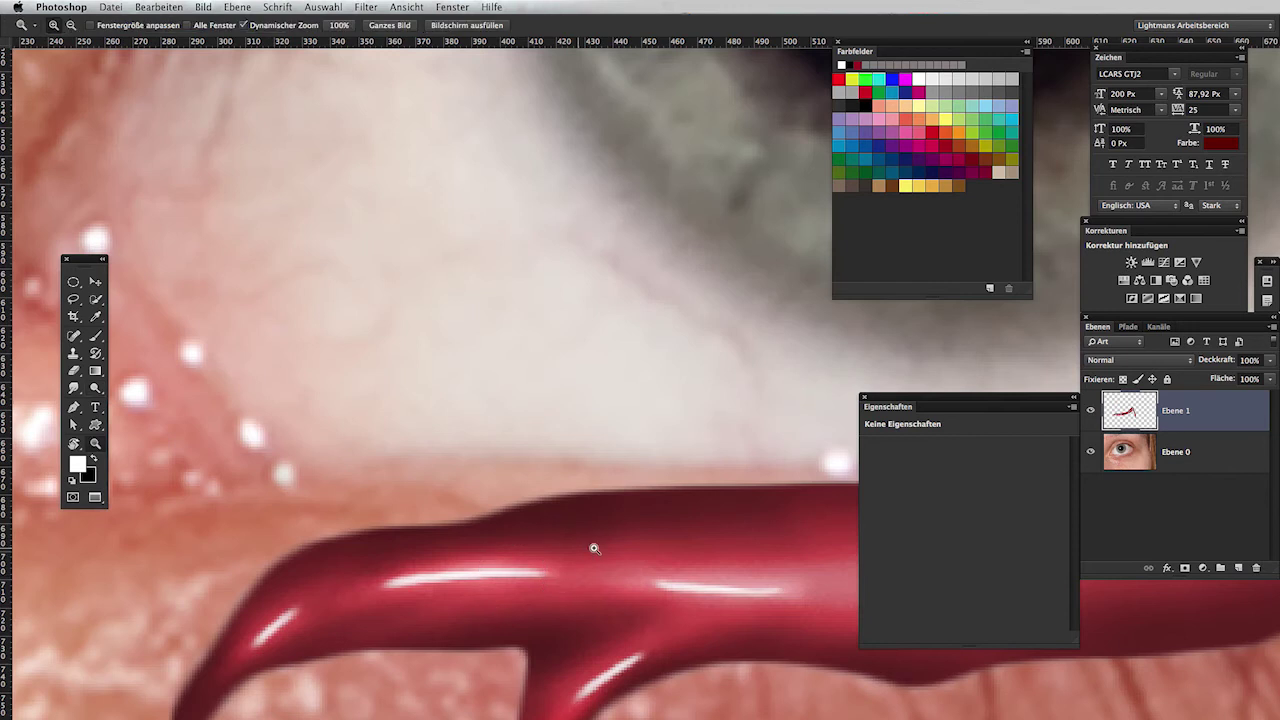
key(z)
mouse_move(591, 543)
mouse_down()
mouse_move(437, 430)
mouse_move(474, 461)
mouse_up()
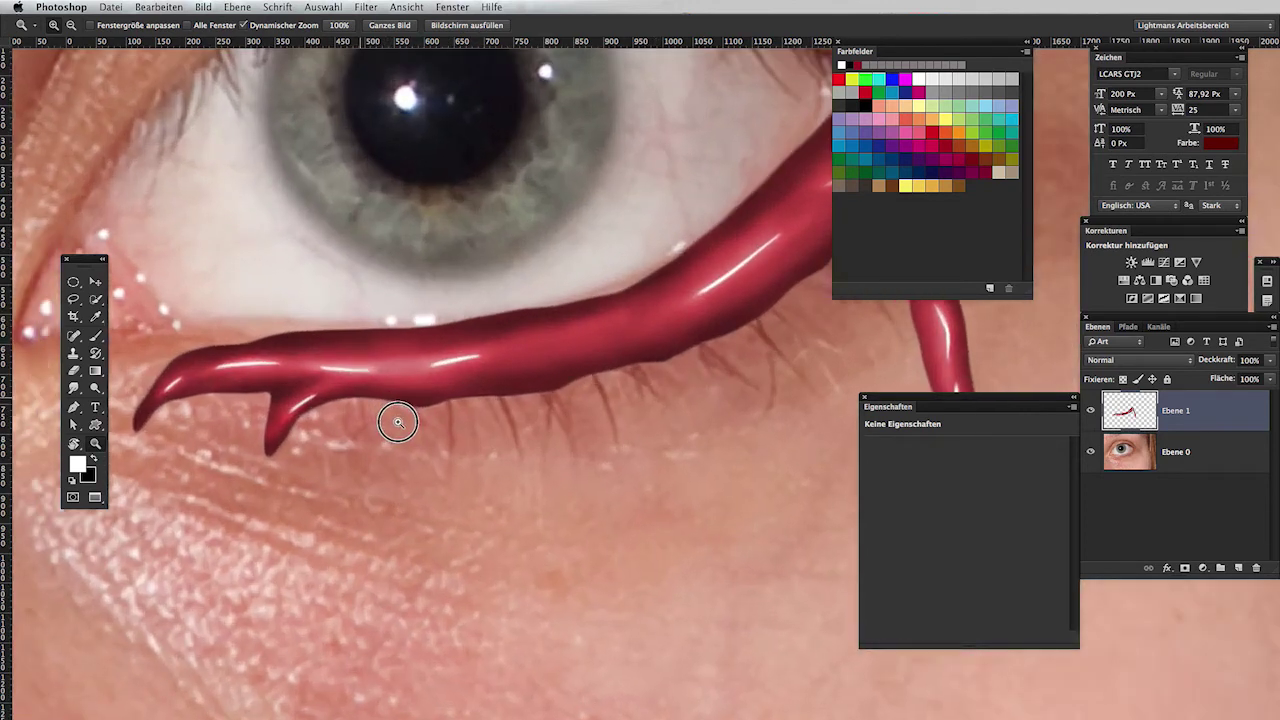
drag(365, 401, 429, 400)
Set the Dodge range to Shadows and lighten the drip's top and lower edges.
key(o)
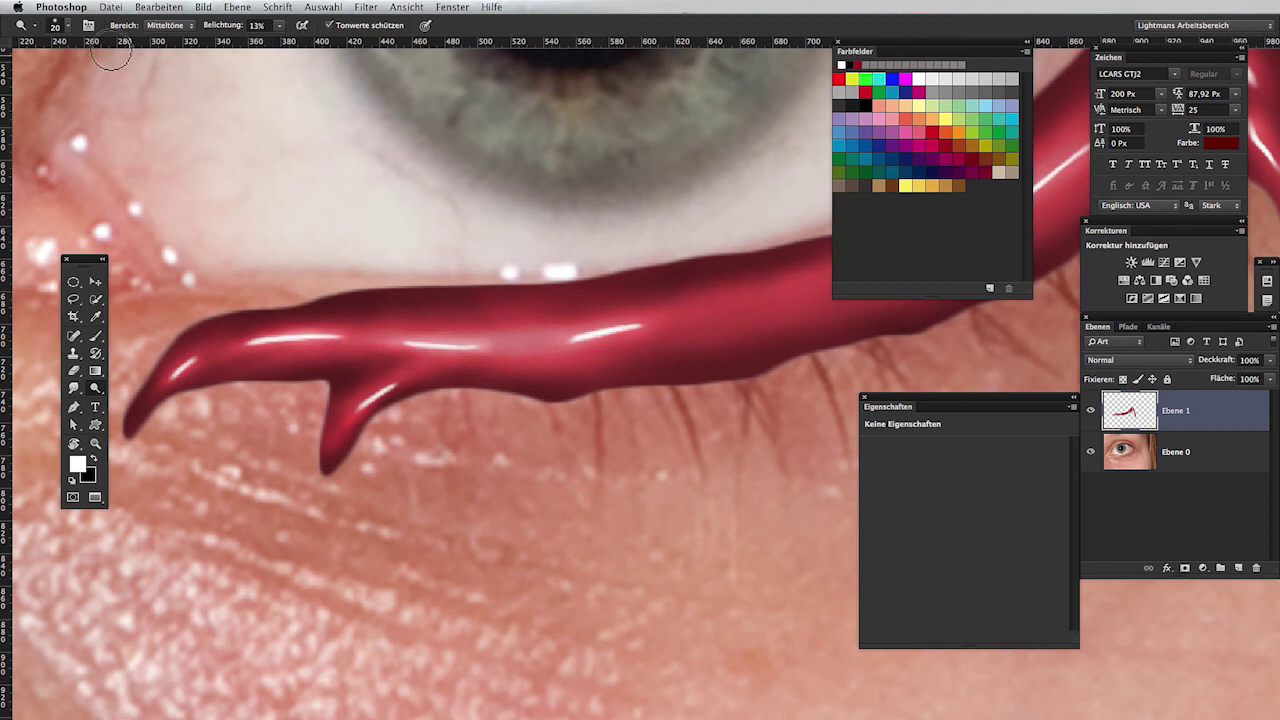
click(155, 27)
click(163, 27)
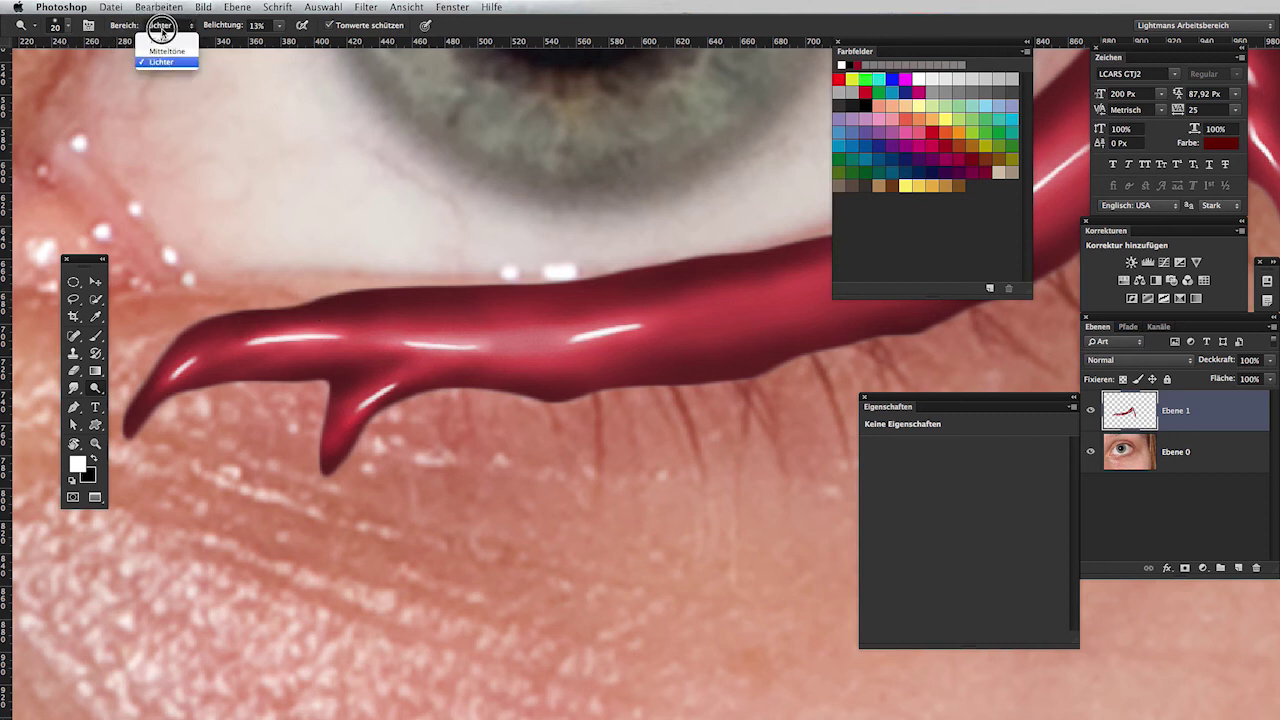
click(161, 41)
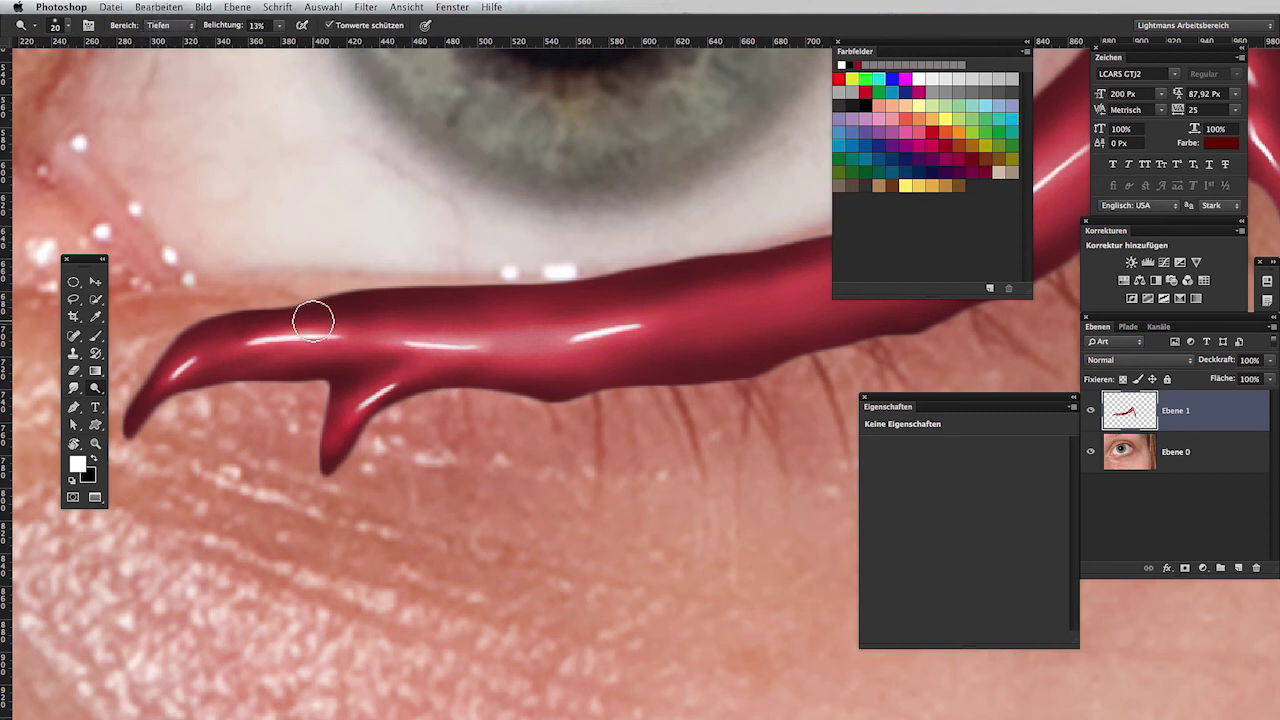
mouse_move(365, 287)
mouse_down()
mouse_move(463, 277)
mouse_move(206, 320)
mouse_up()
mouse_move(346, 495)
mouse_down()
mouse_move(394, 411)
mouse_move(446, 380)
mouse_move(617, 407)
mouse_up()
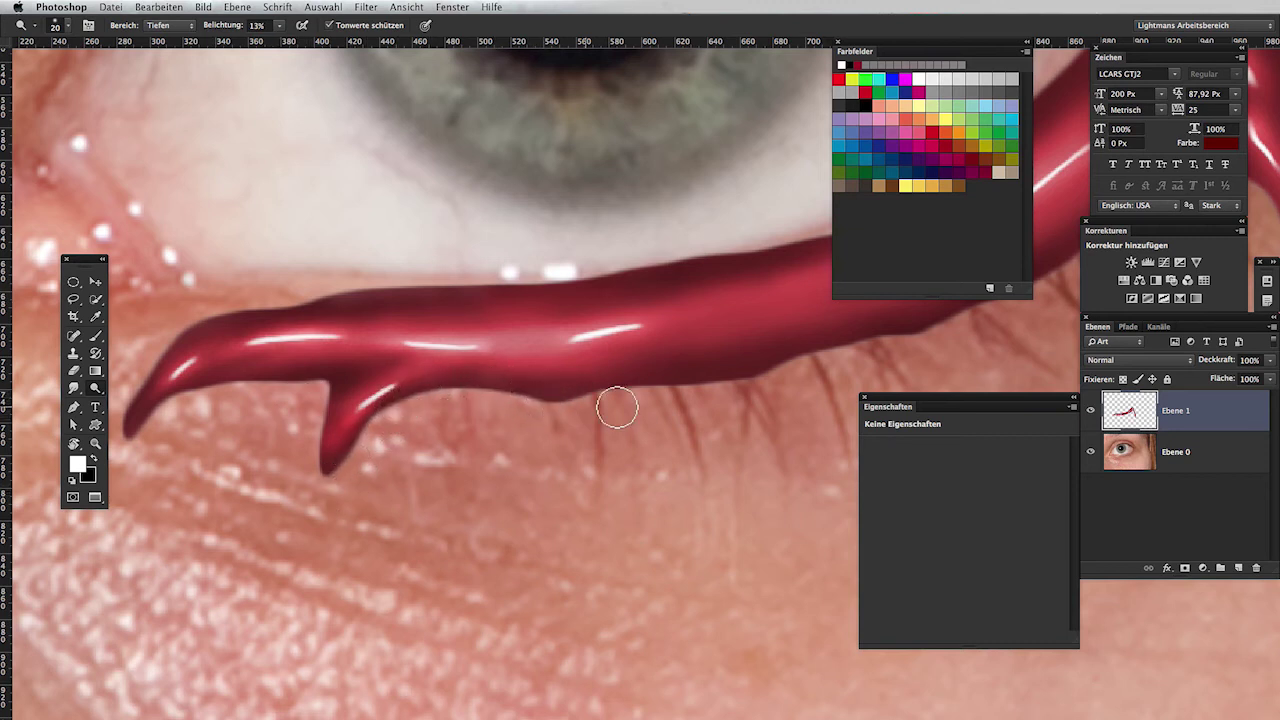
Brighten the drip's upper edge near the bend and rotate the view to follow the drip.
scroll(617, 407, right, 5)
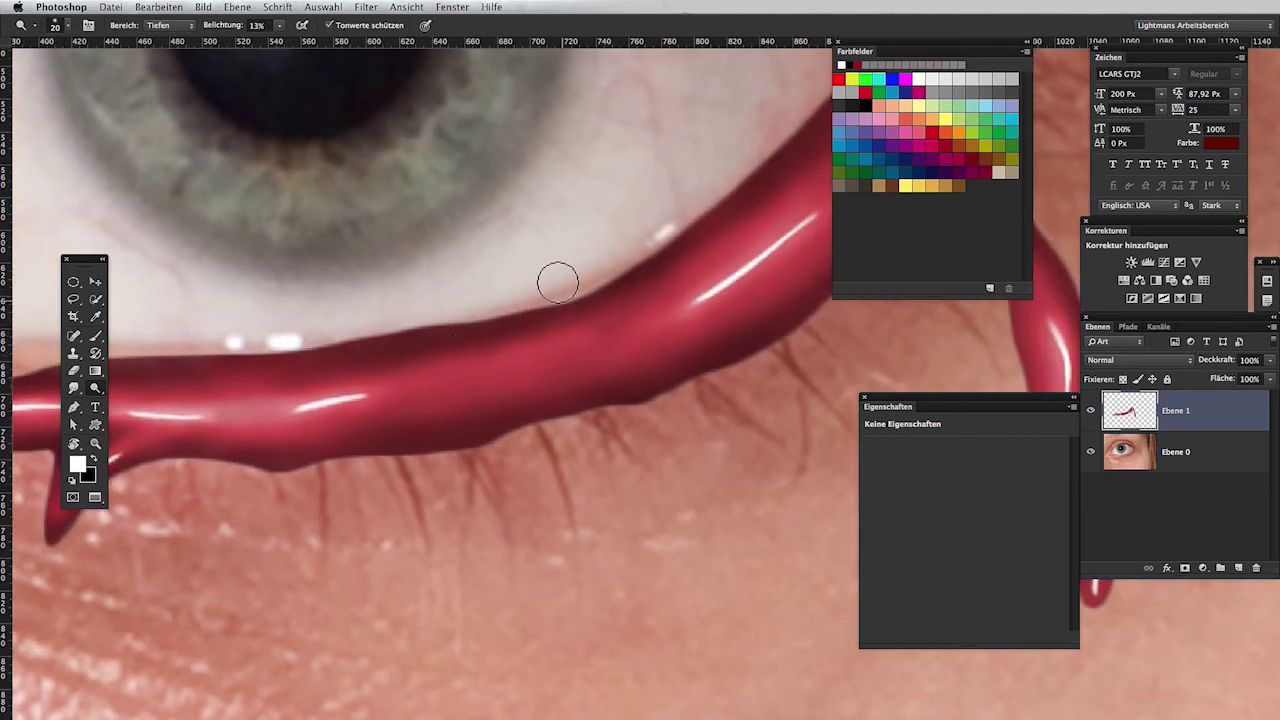
drag(674, 244, 630, 262)
drag(579, 430, 279, 520)
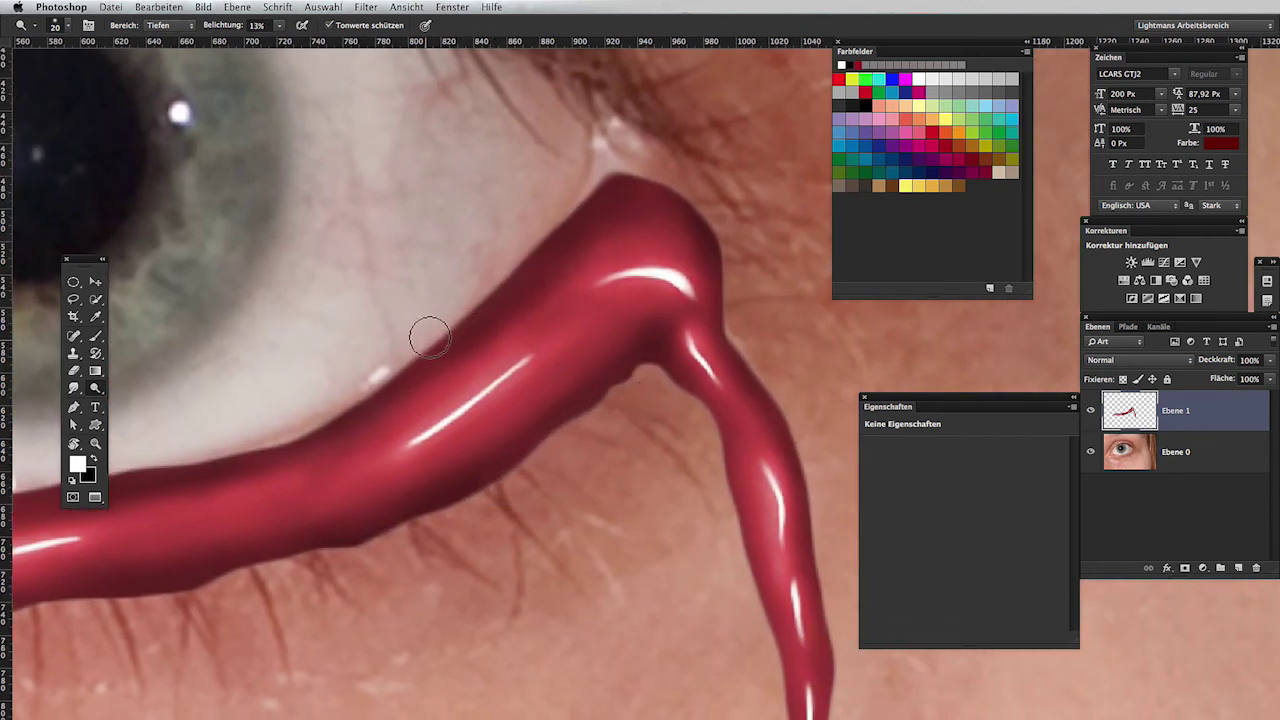
drag(796, 409, 749, 234)
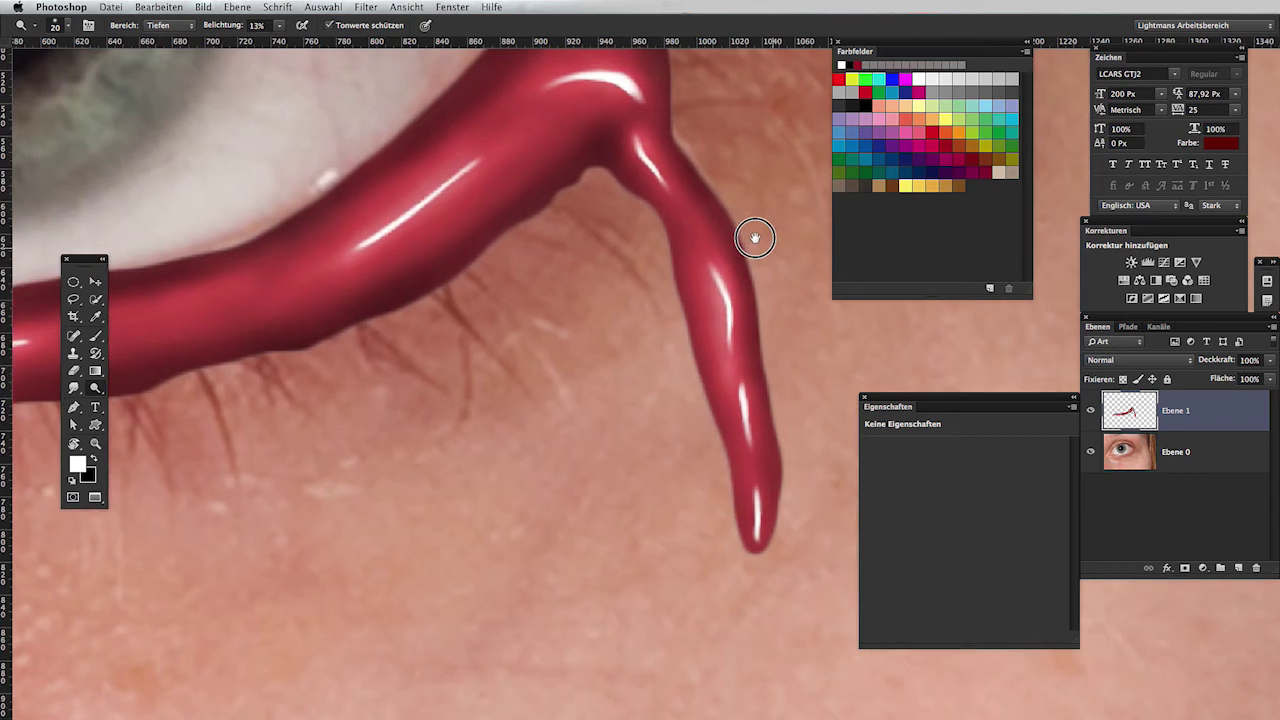
drag(673, 457, 591, 420)
key(r)
mouse_move(486, 443)
mouse_down()
mouse_move(449, 366)
mouse_move(489, 341)
mouse_move(363, 503)
mouse_move(312, 364)
mouse_up()
Paint white highlight strokes on the drip beside the iris, then undo them.
key(b)
drag(392, 368, 430, 462)
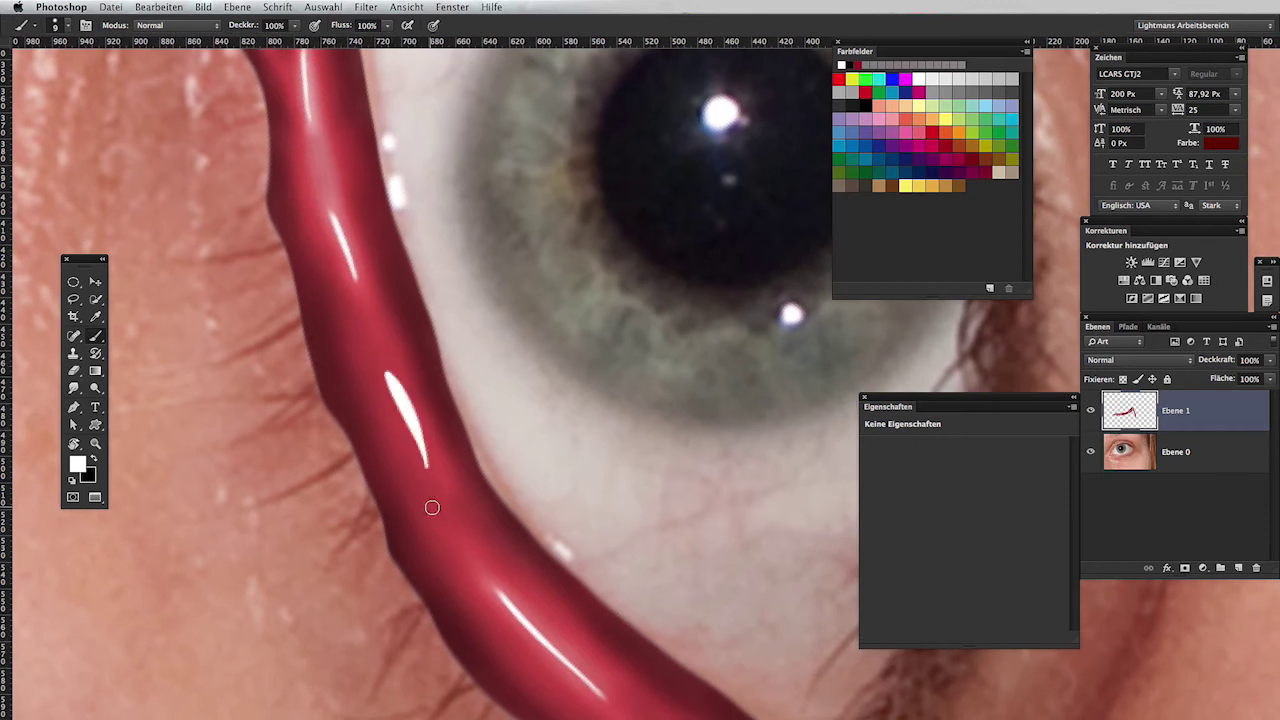
drag(354, 429, 308, 330)
key(ctrl+z)
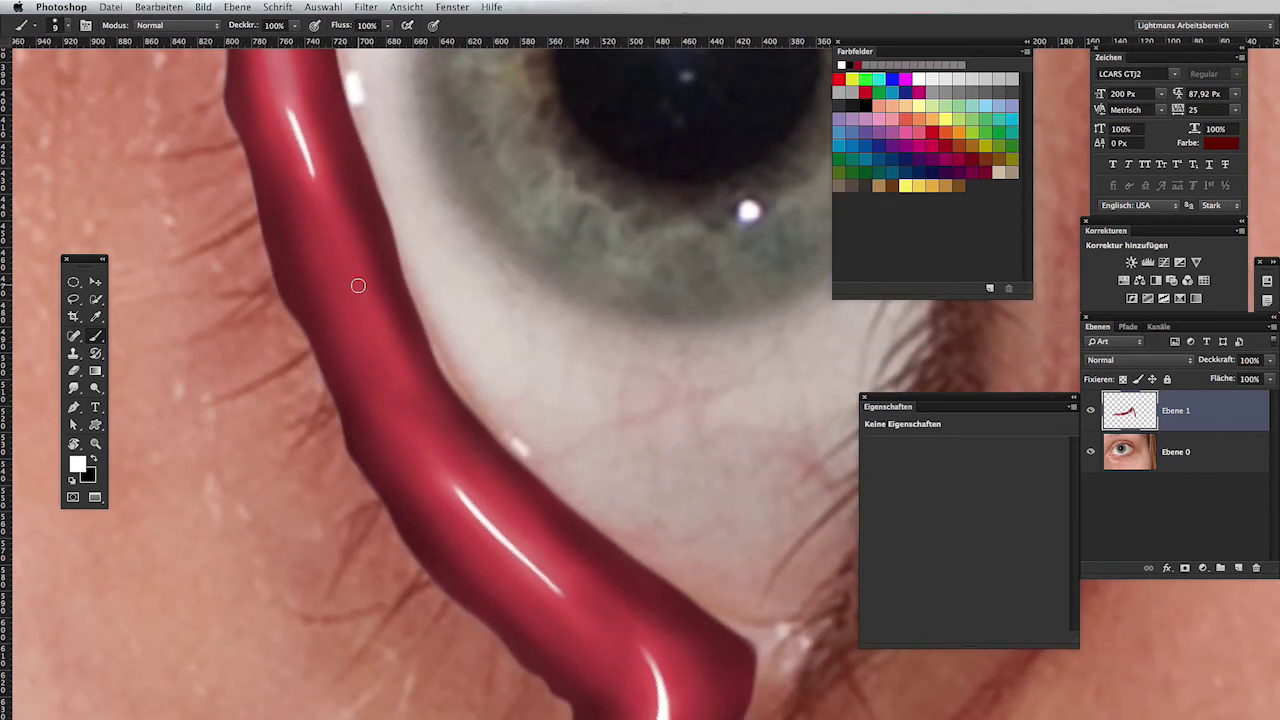
key(ctrl+alt+z)
Switch to a smaller Smudge brush and fit the whole image on screen.
key(r)
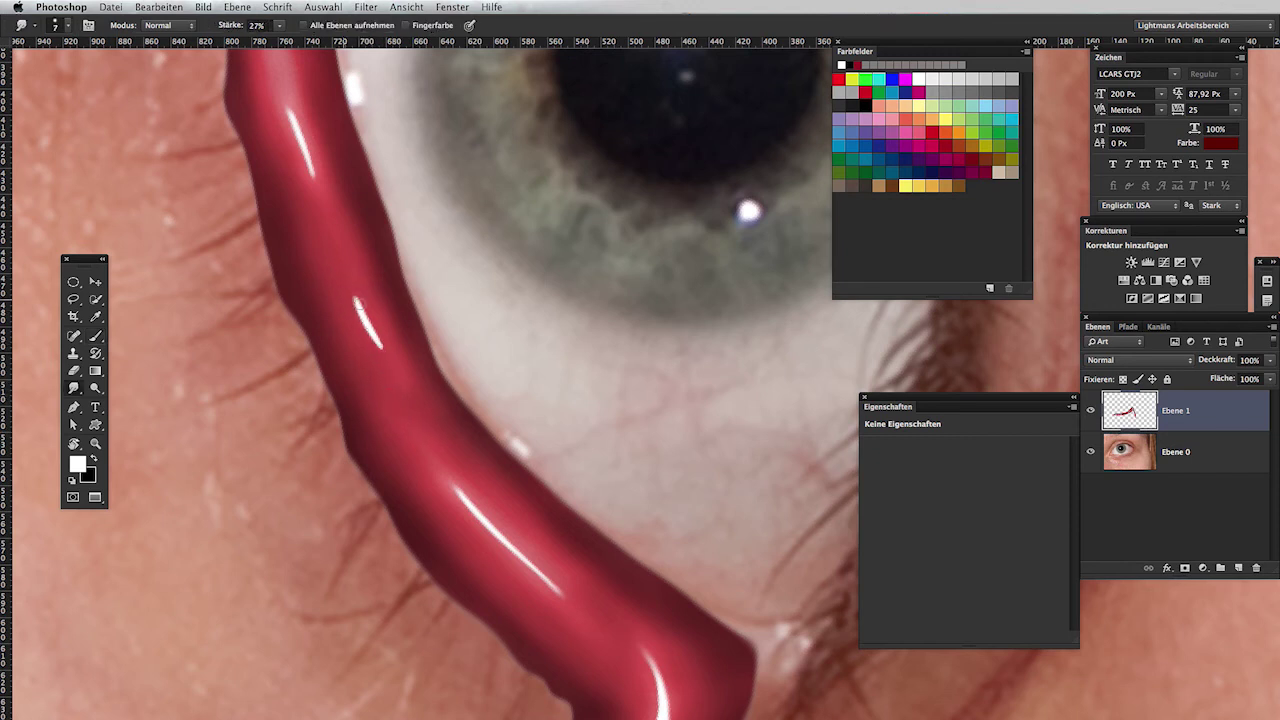
key(bracketleft)
key(bracketleft)
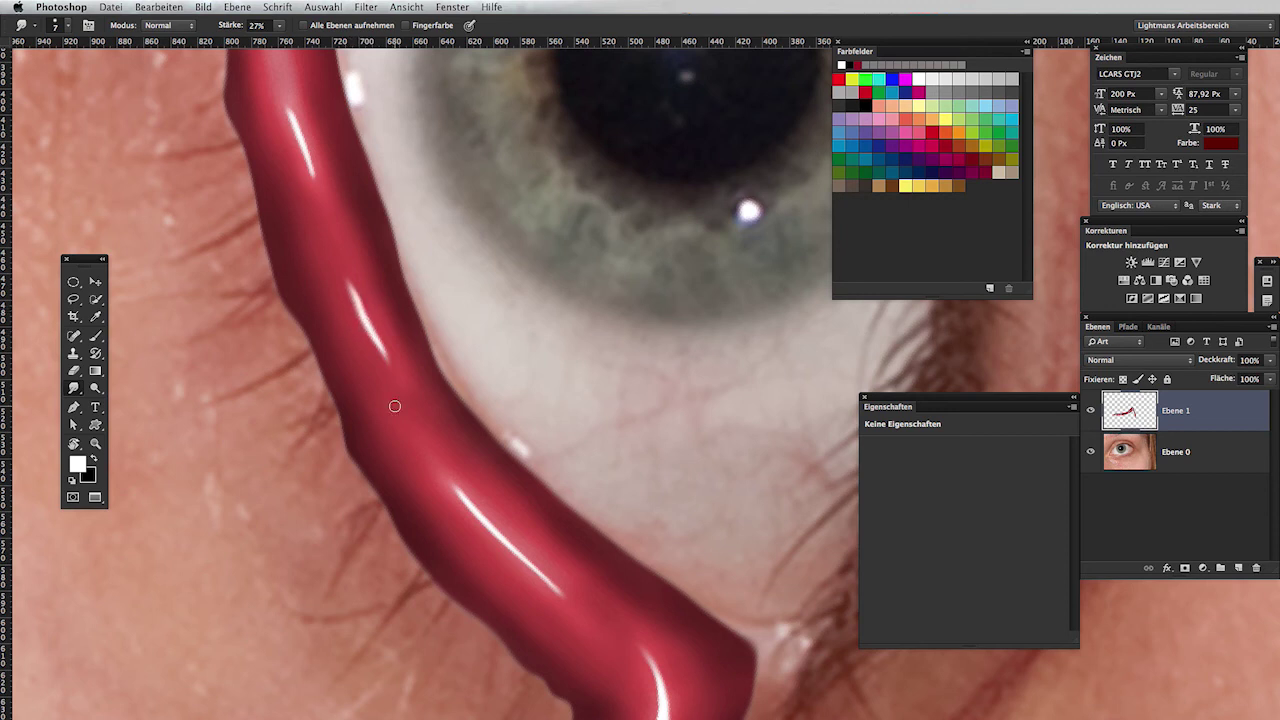
key(ctrl+0)
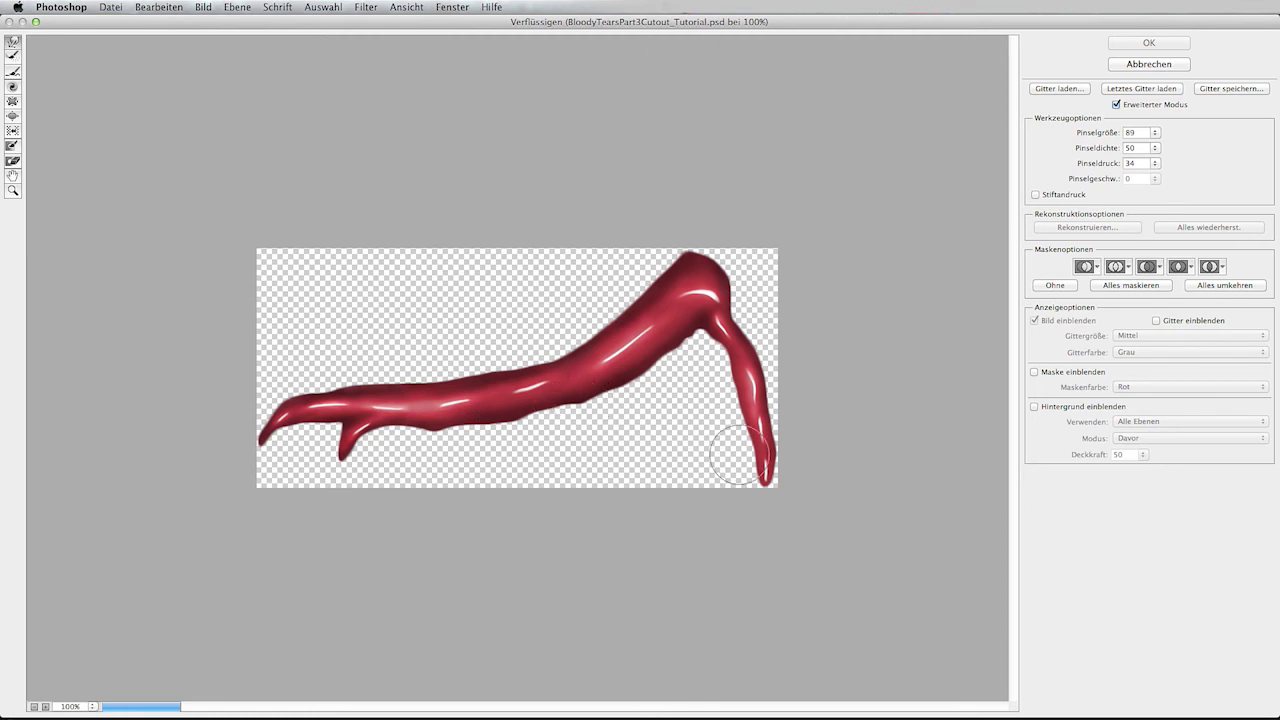
Warp the drip: curl the small downward drip, thin the left tip, round the top bend.
mouse_move(350, 488)
mouse_down()
mouse_move(374, 449)
mouse_move(358, 432)
mouse_move(329, 457)
mouse_move(366, 457)
mouse_move(334, 457)
mouse_up()
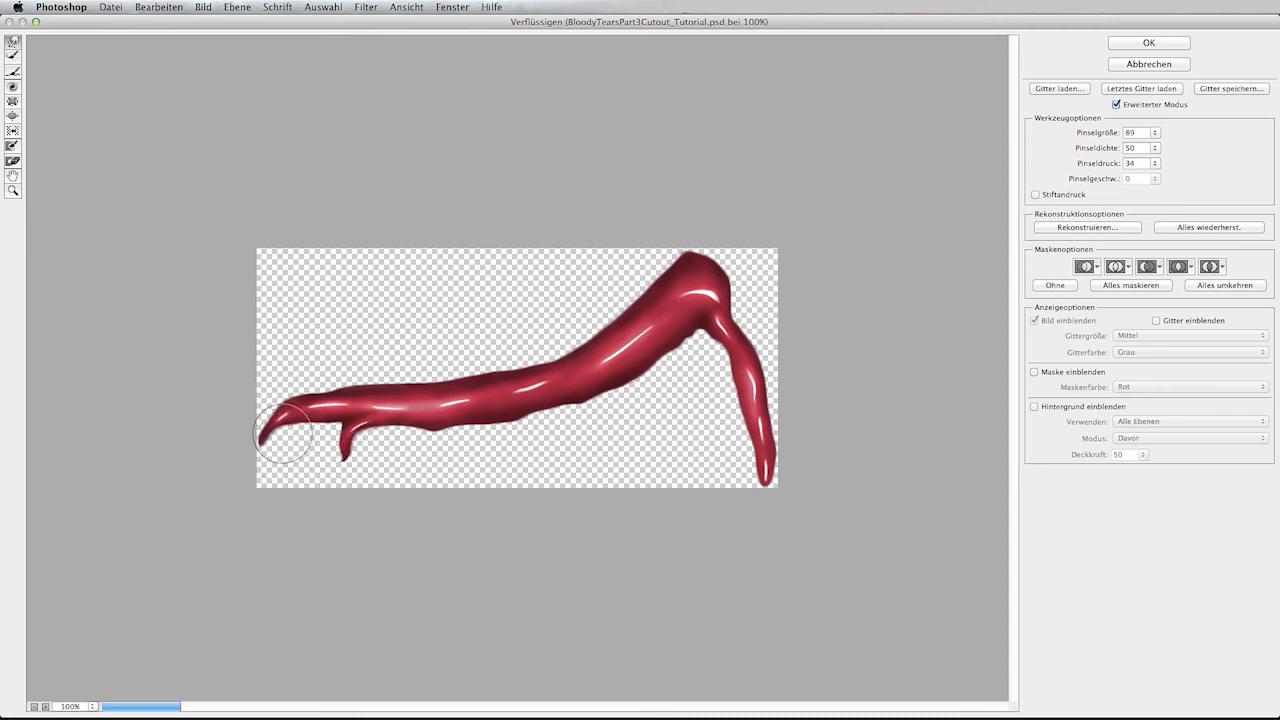
mouse_move(251, 437)
mouse_down()
mouse_move(255, 462)
mouse_move(284, 424)
mouse_up()
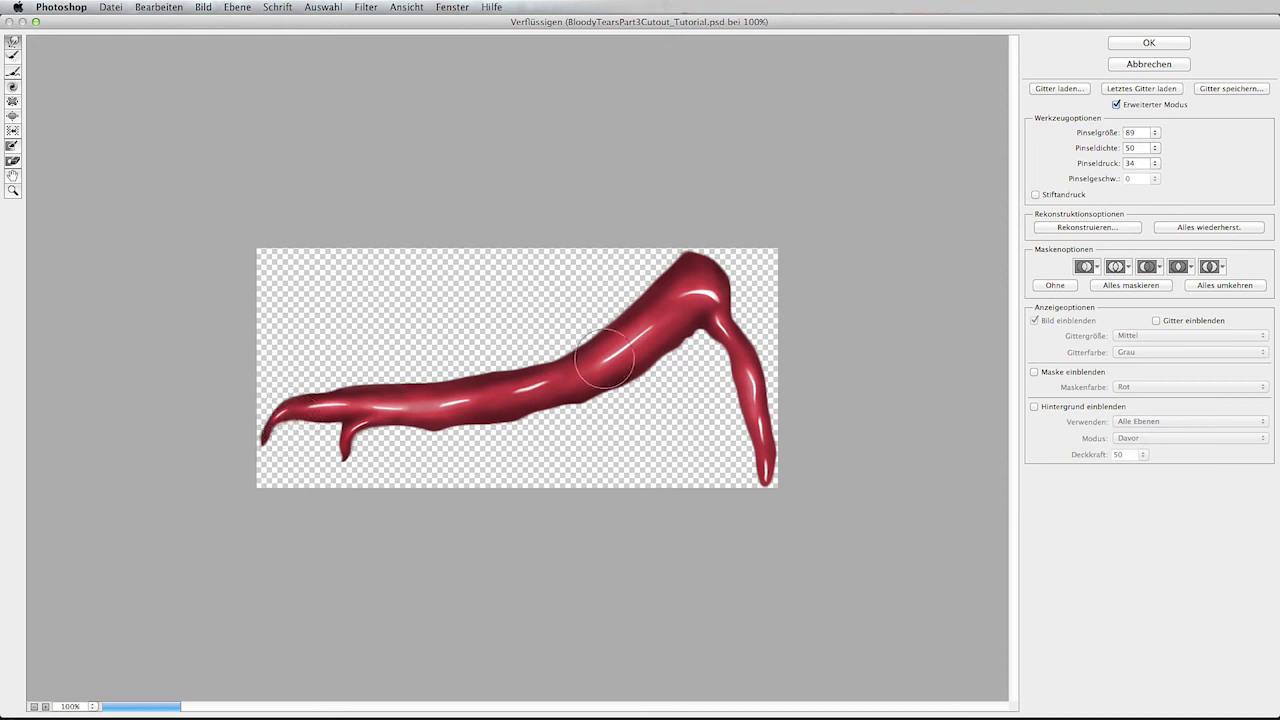
mouse_move(749, 330)
mouse_down()
mouse_move(726, 359)
mouse_move(755, 480)
mouse_up()
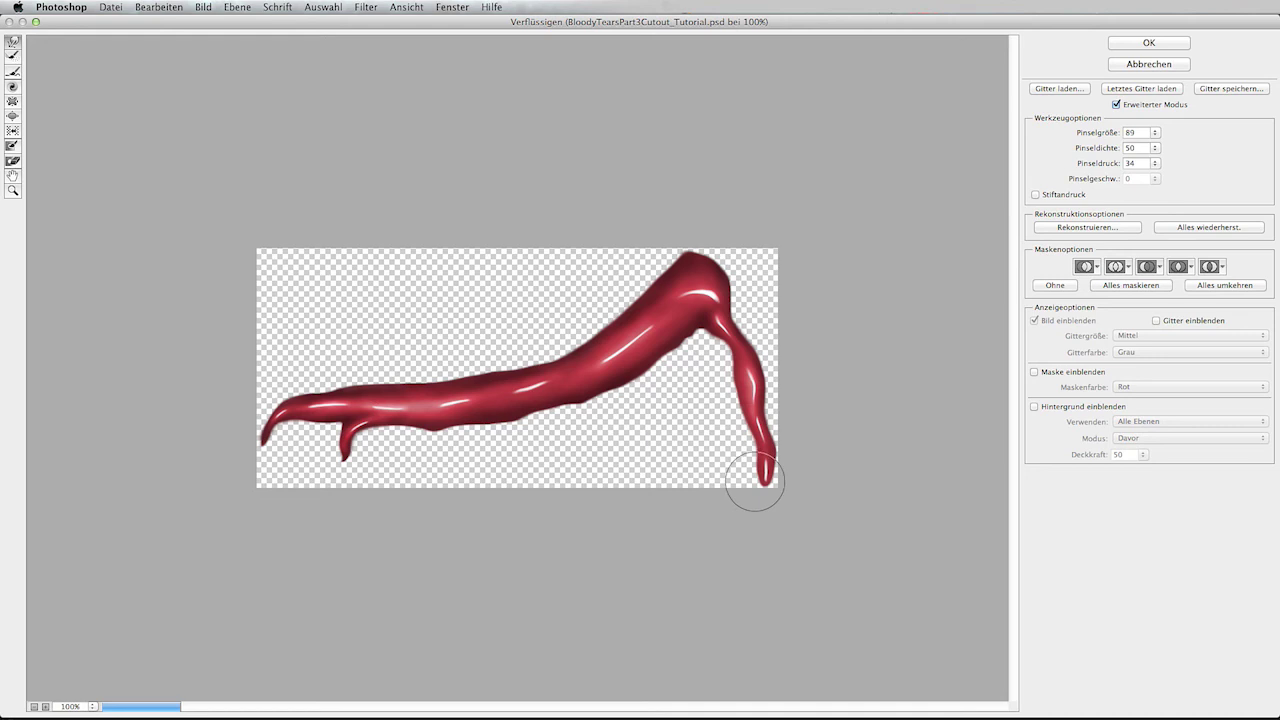
drag(708, 287, 710, 268)
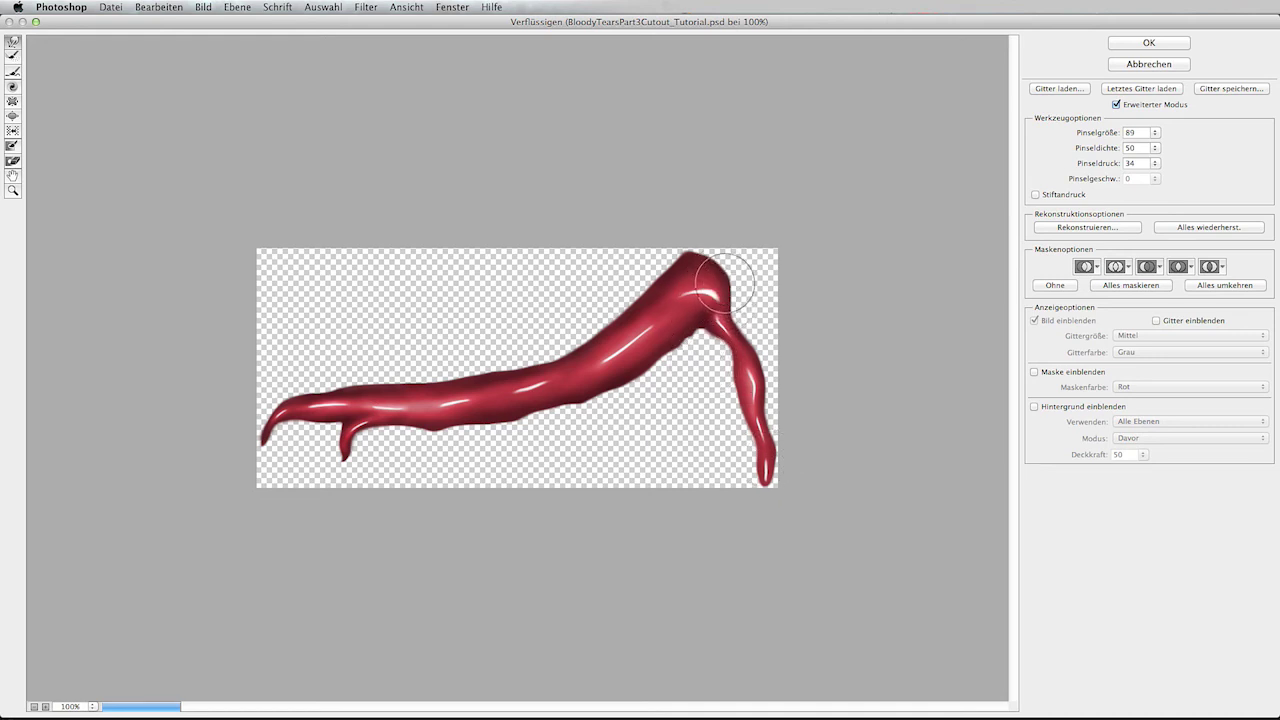
drag(710, 268, 617, 307)
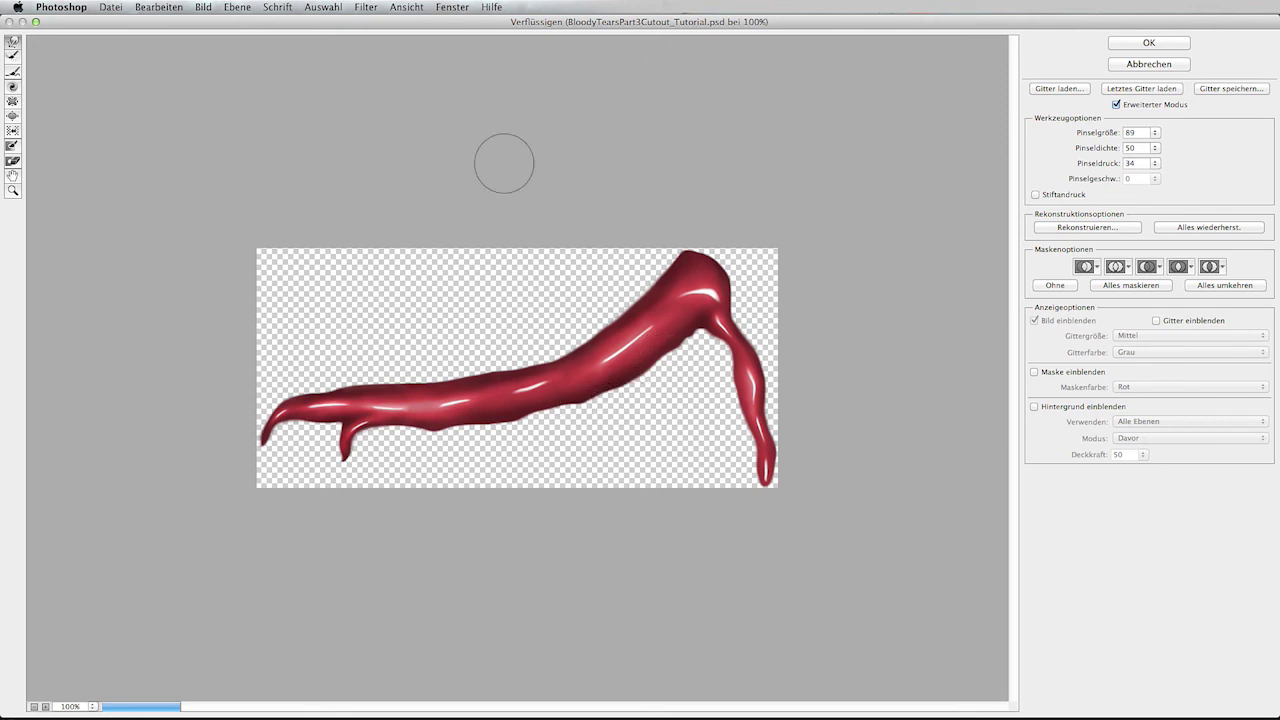
Resize the brush, raise density and pressure, push the drip's lower edge, and apply Liquify.
drag(1084, 132, 1055, 134)
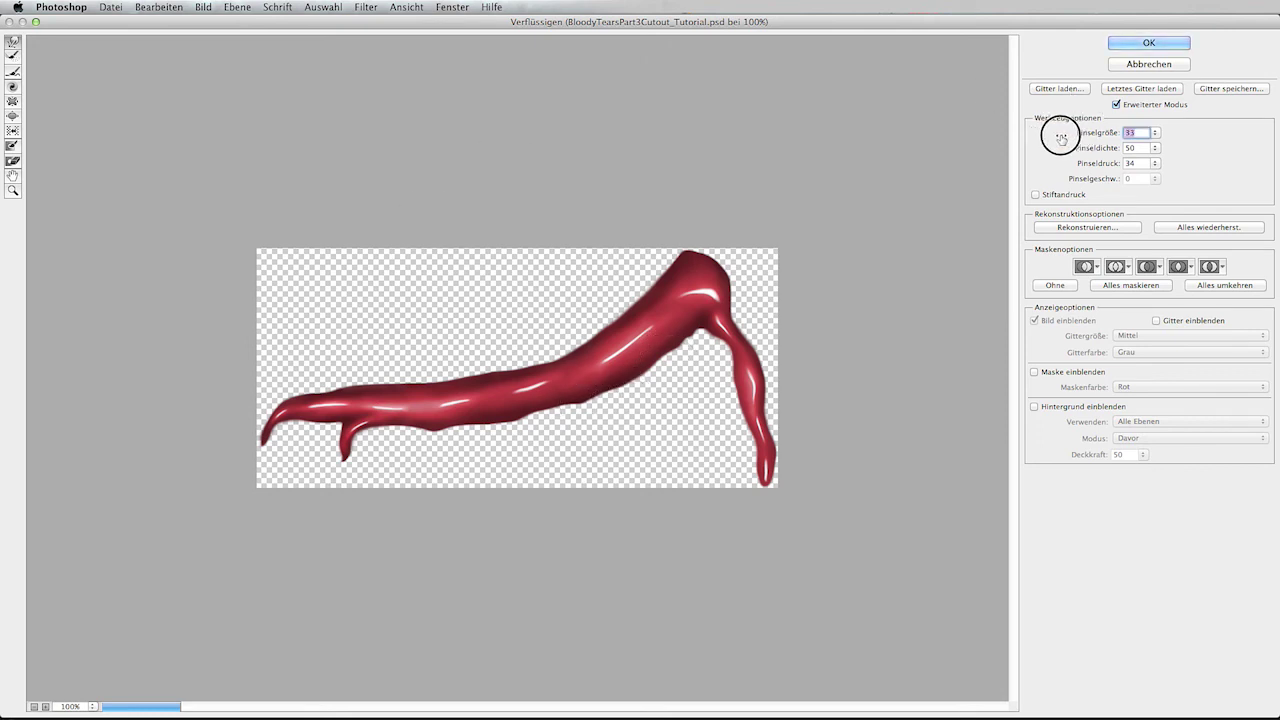
drag(583, 402, 633, 382)
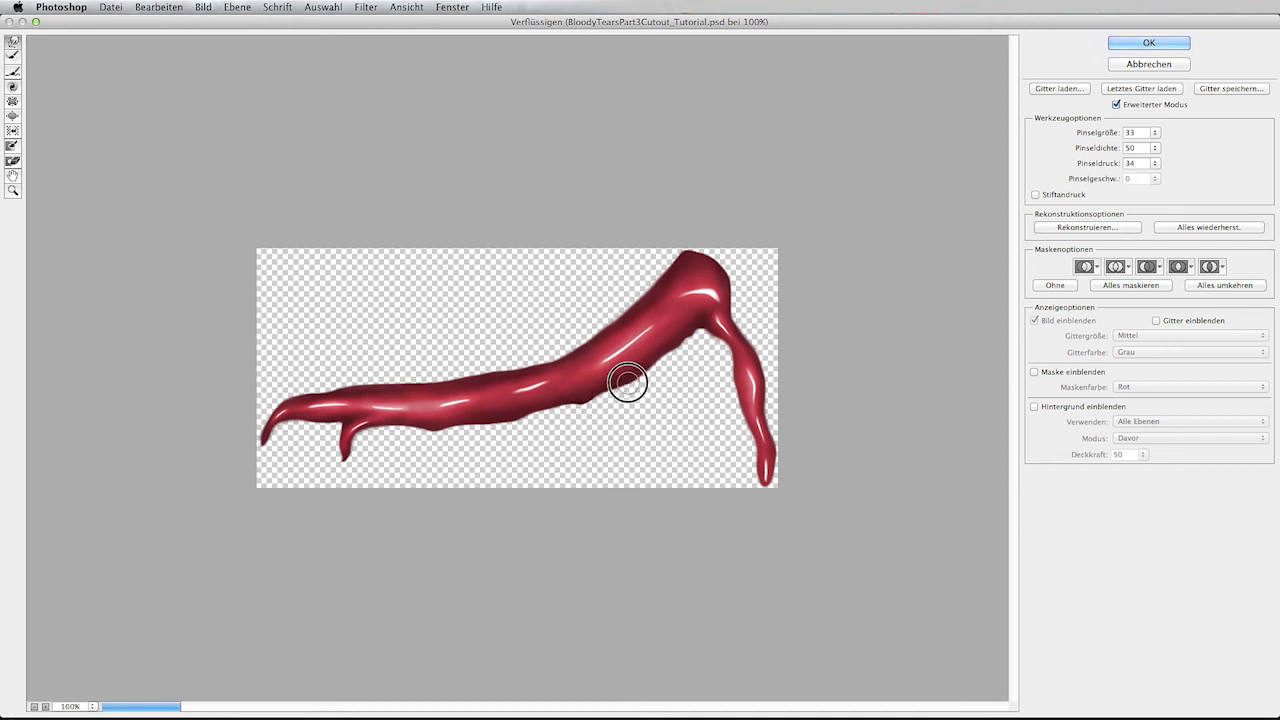
drag(1084, 132, 1110, 132)
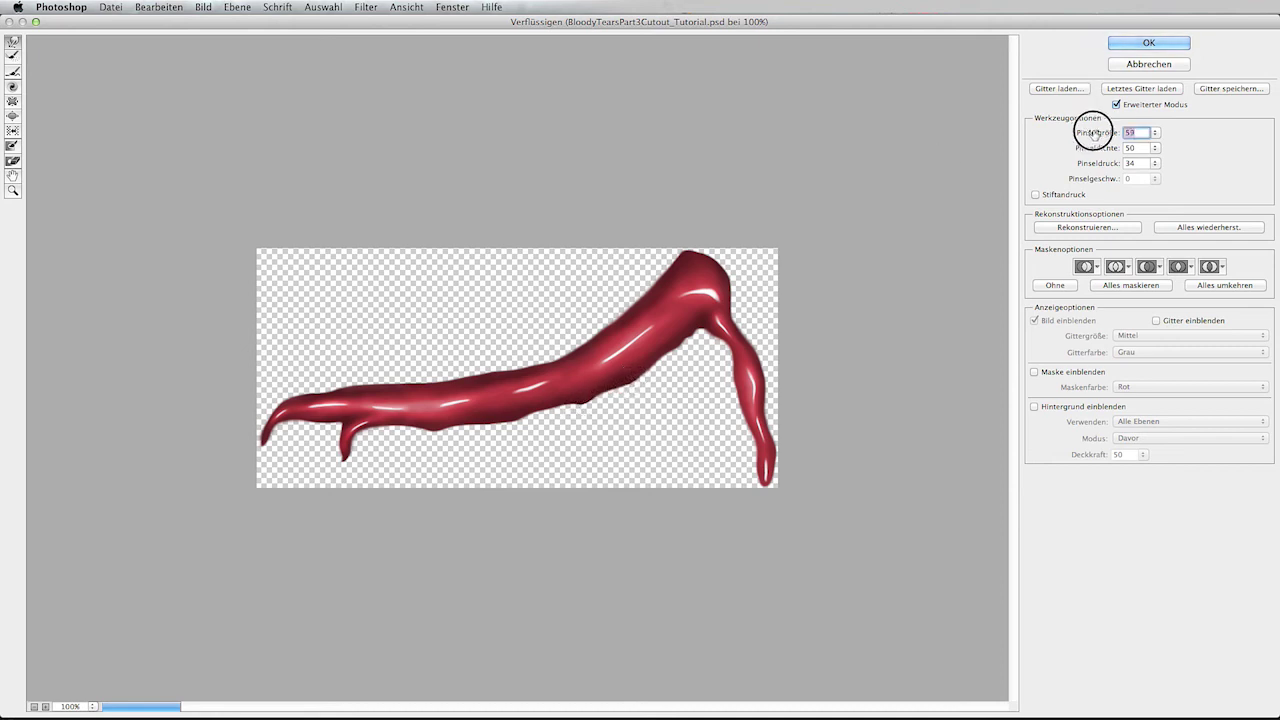
drag(634, 366, 637, 380)
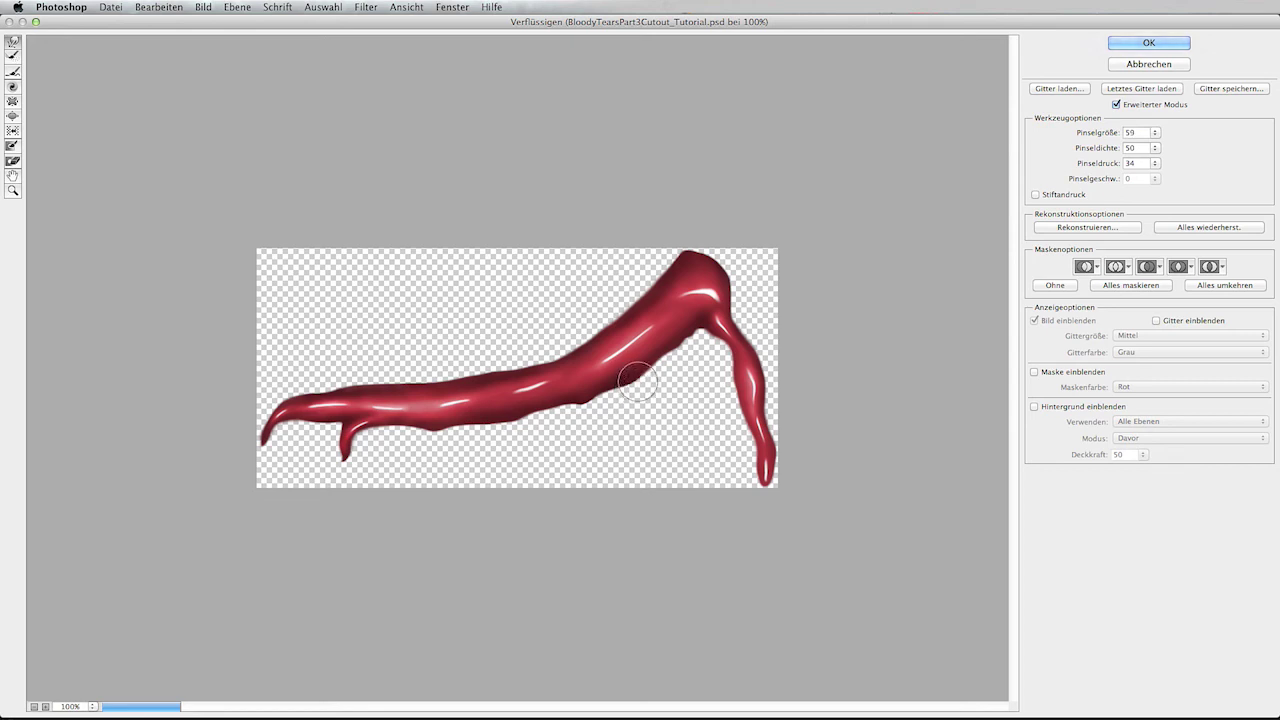
drag(1084, 164, 1096, 152)
drag(632, 380, 686, 343)
drag(536, 418, 517, 434)
drag(433, 437, 470, 425)
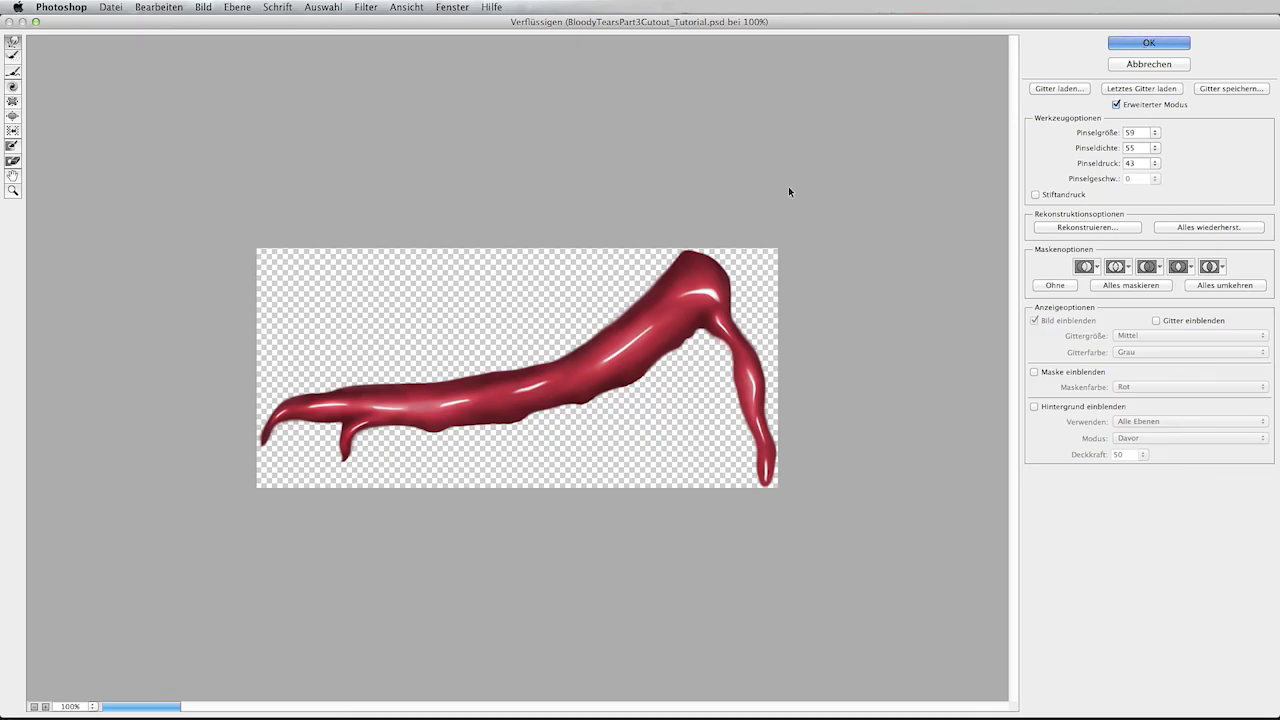
key(Return)
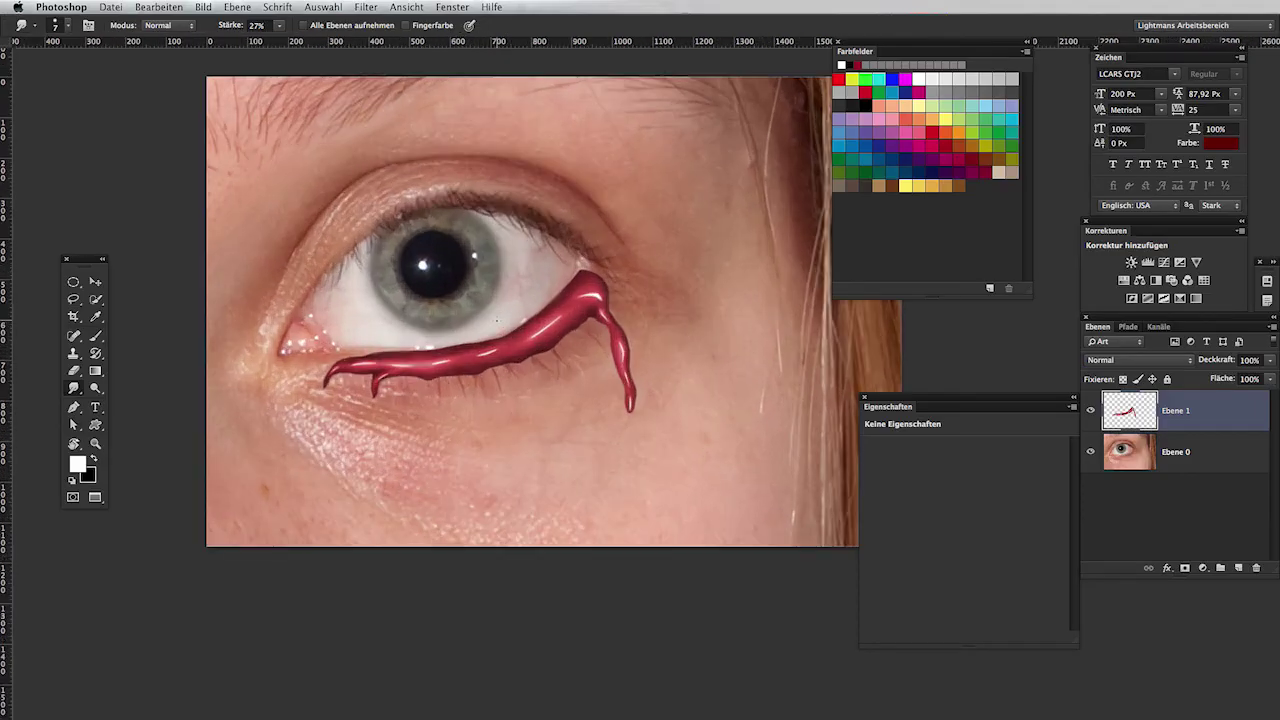
Open the layer style dialog for the drip layer Ebene 1.
scroll(497, 320, up, 1)
scroll(497, 318, down, 1)
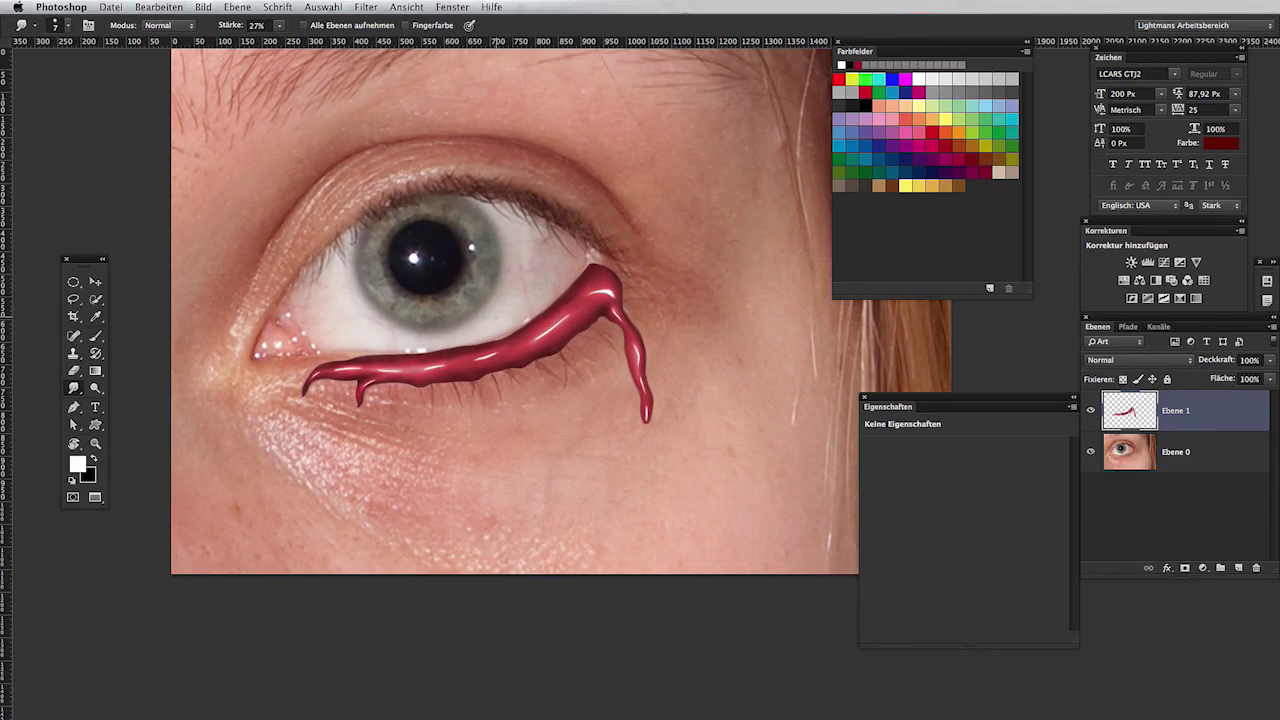
scroll(497, 318, down, 2)
scroll(497, 318, down, 1)
scroll(497, 318, down, 2)
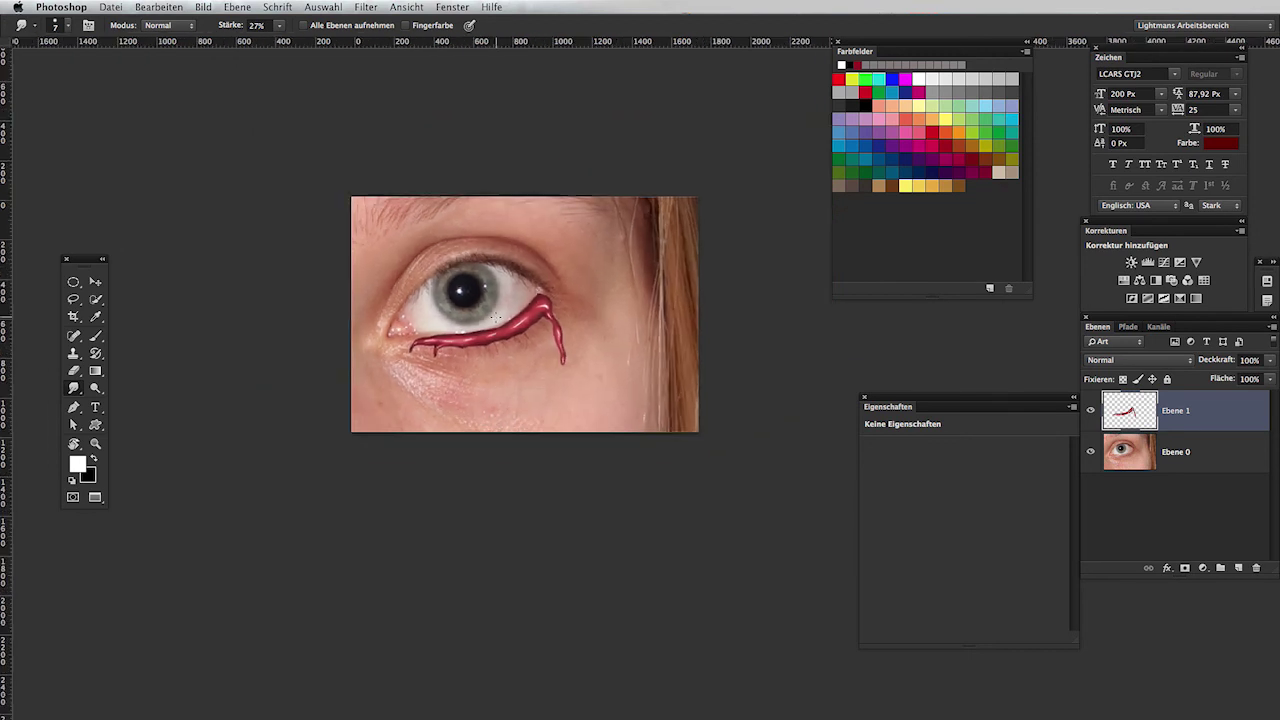
scroll(497, 318, up, 5)
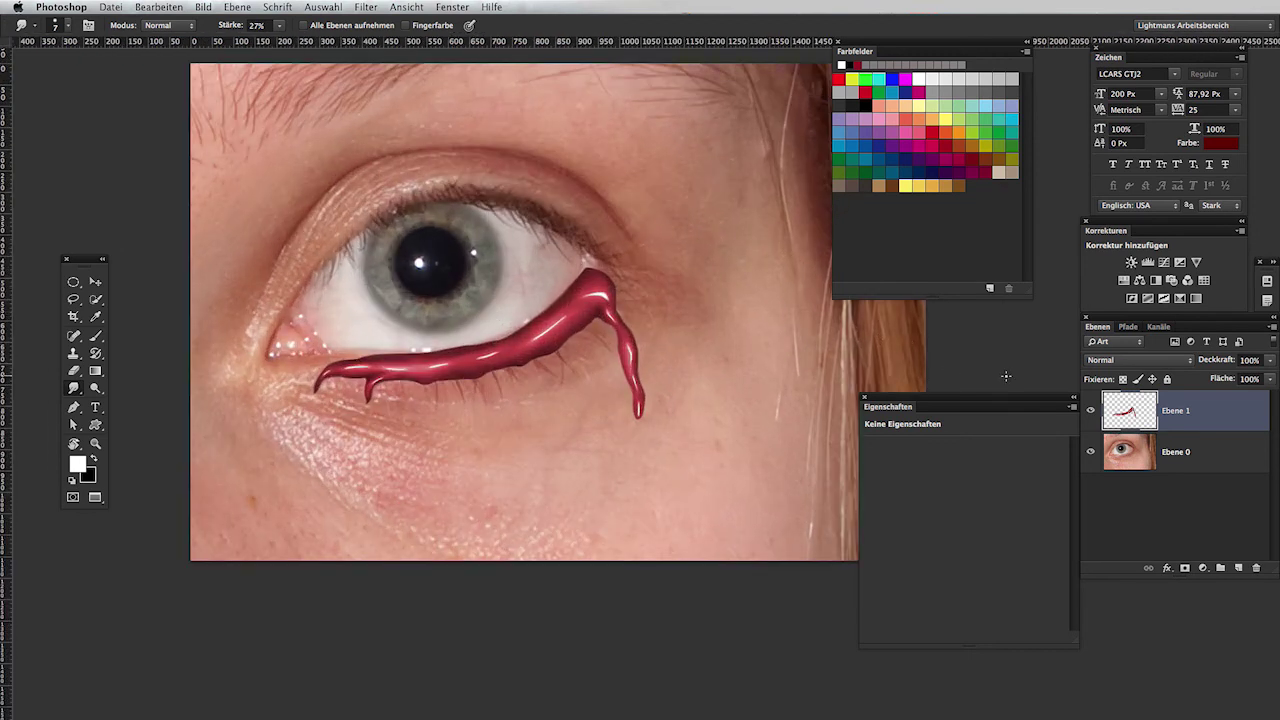
double_click(1204, 402)
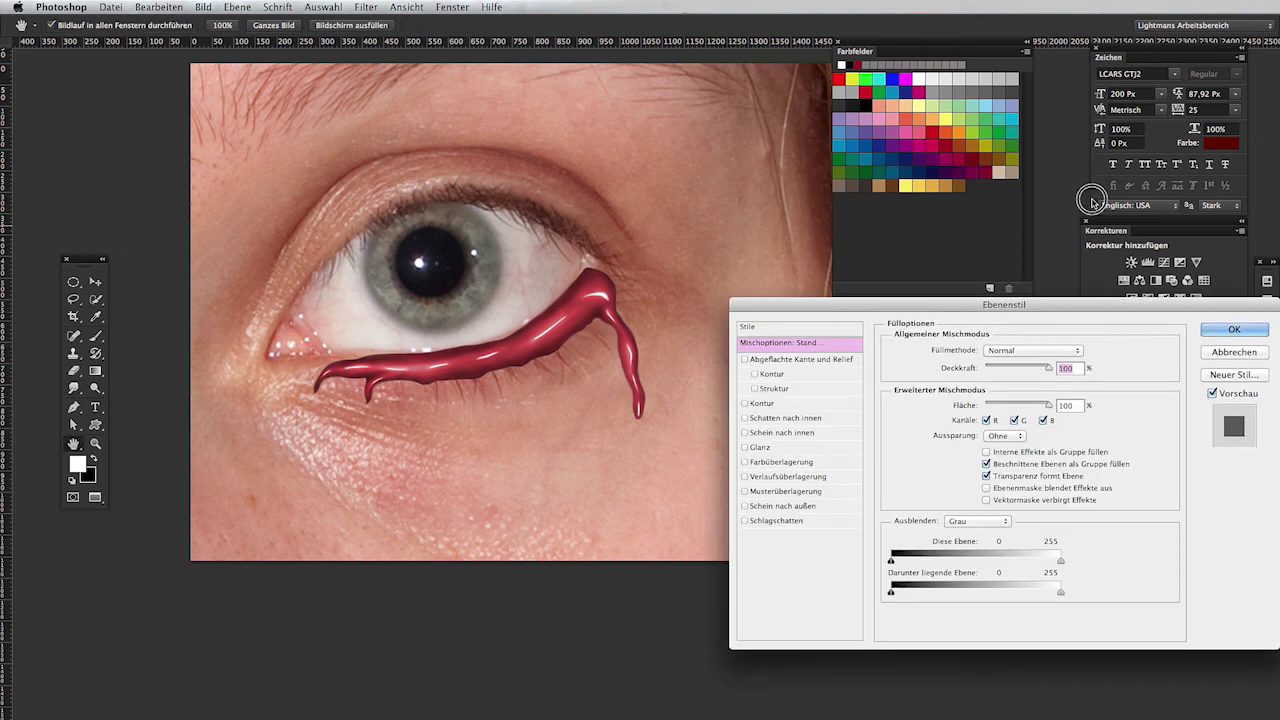
drag(1029, 304, 1007, 192)
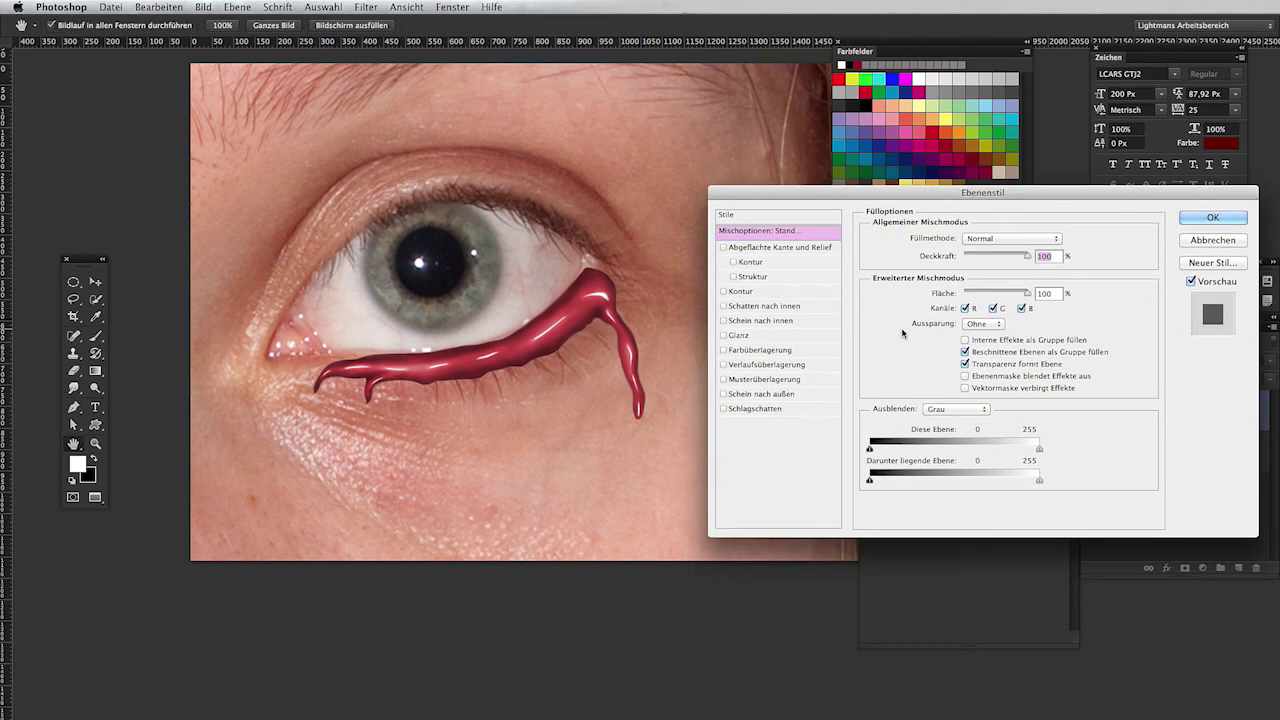
Add a soft Schlagschatten at about 46% opacity, tuning angle, distance and size, and confirm.
click(762, 412)
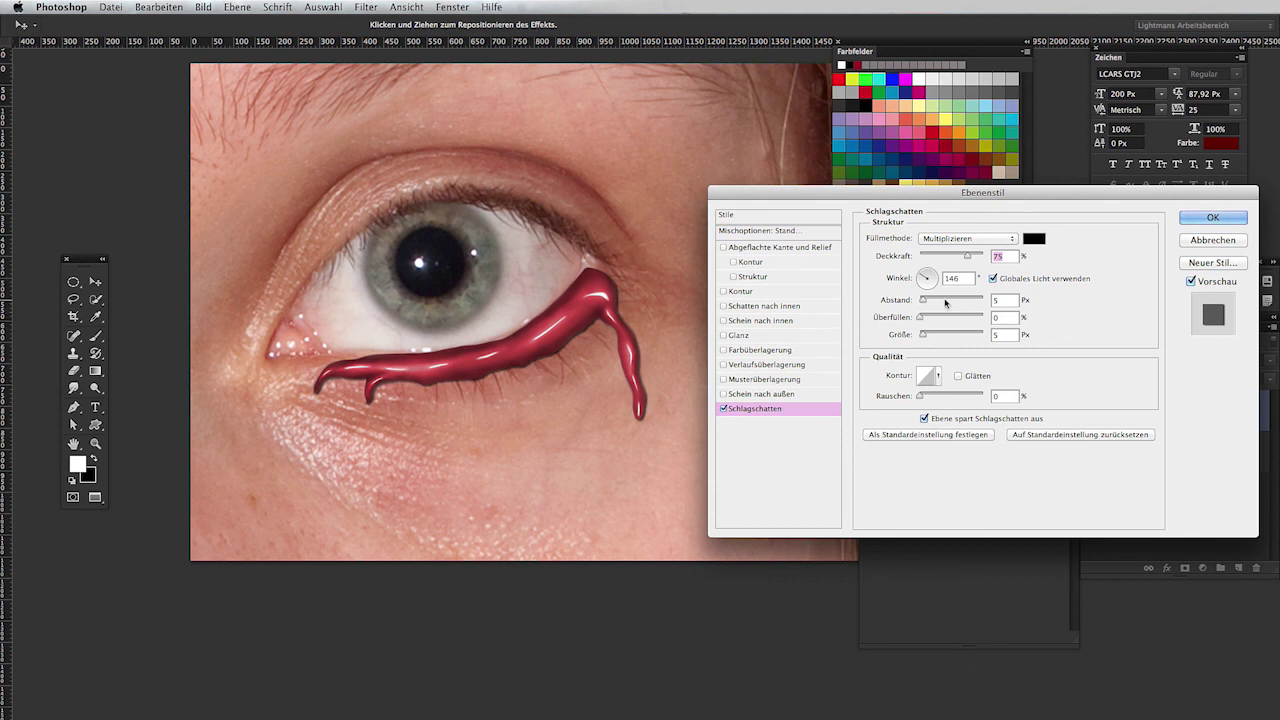
drag(926, 272, 928, 265)
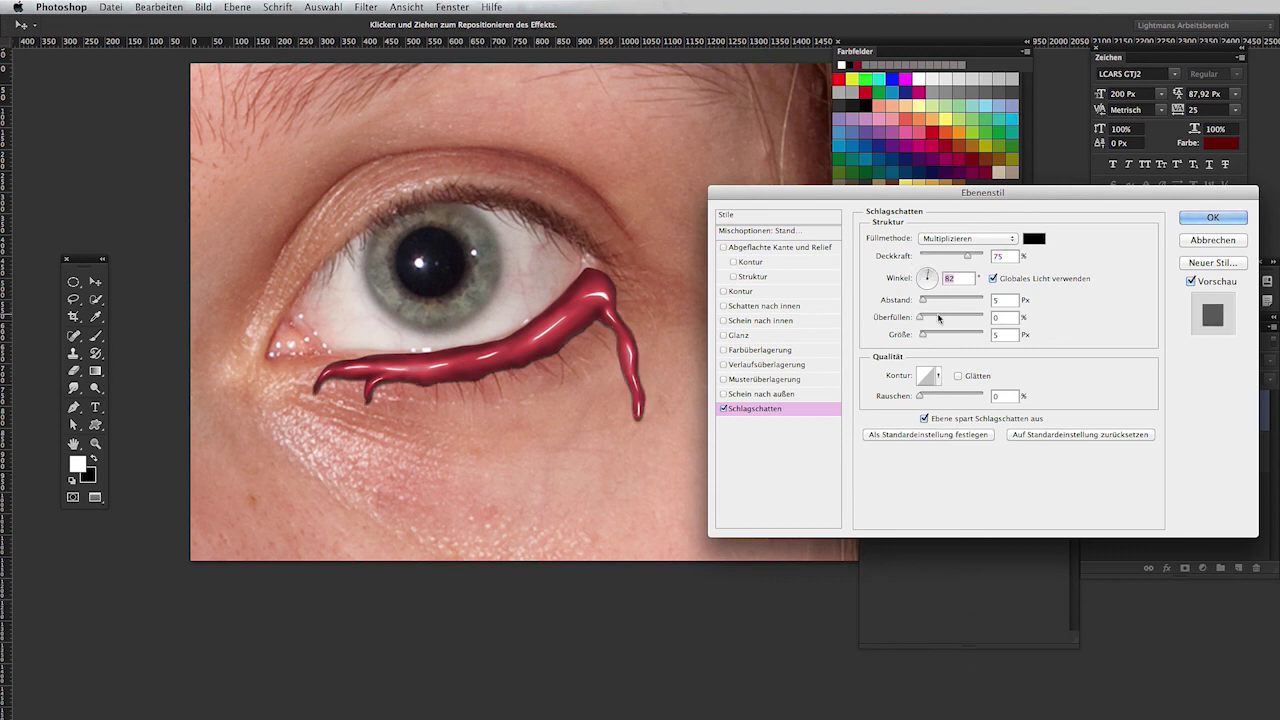
click(930, 335)
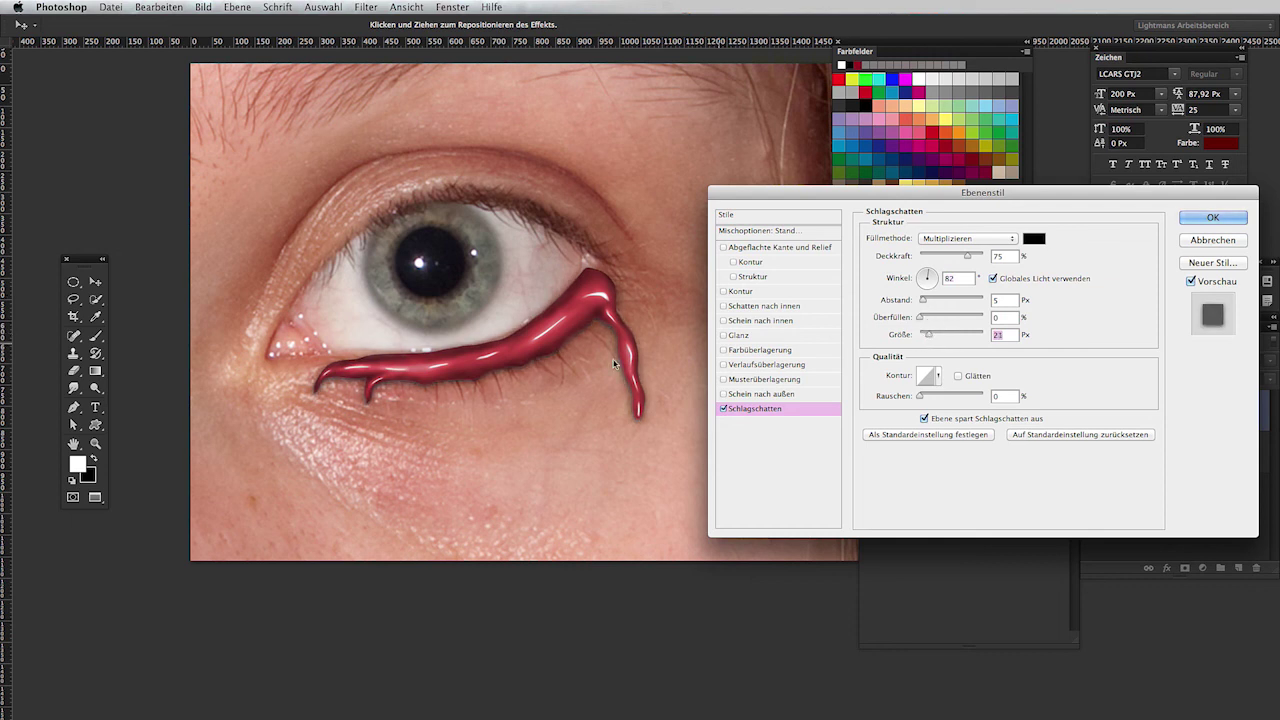
drag(430, 378, 425, 388)
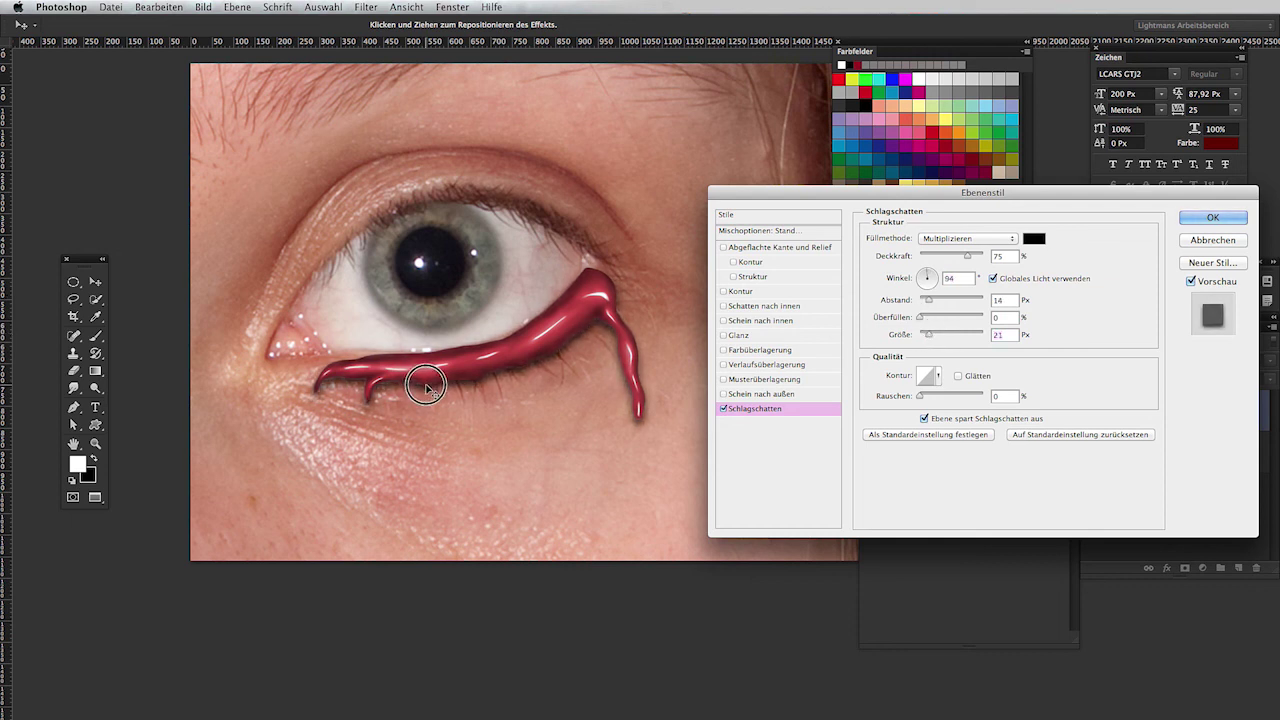
drag(966, 256, 949, 258)
drag(929, 300, 923, 318)
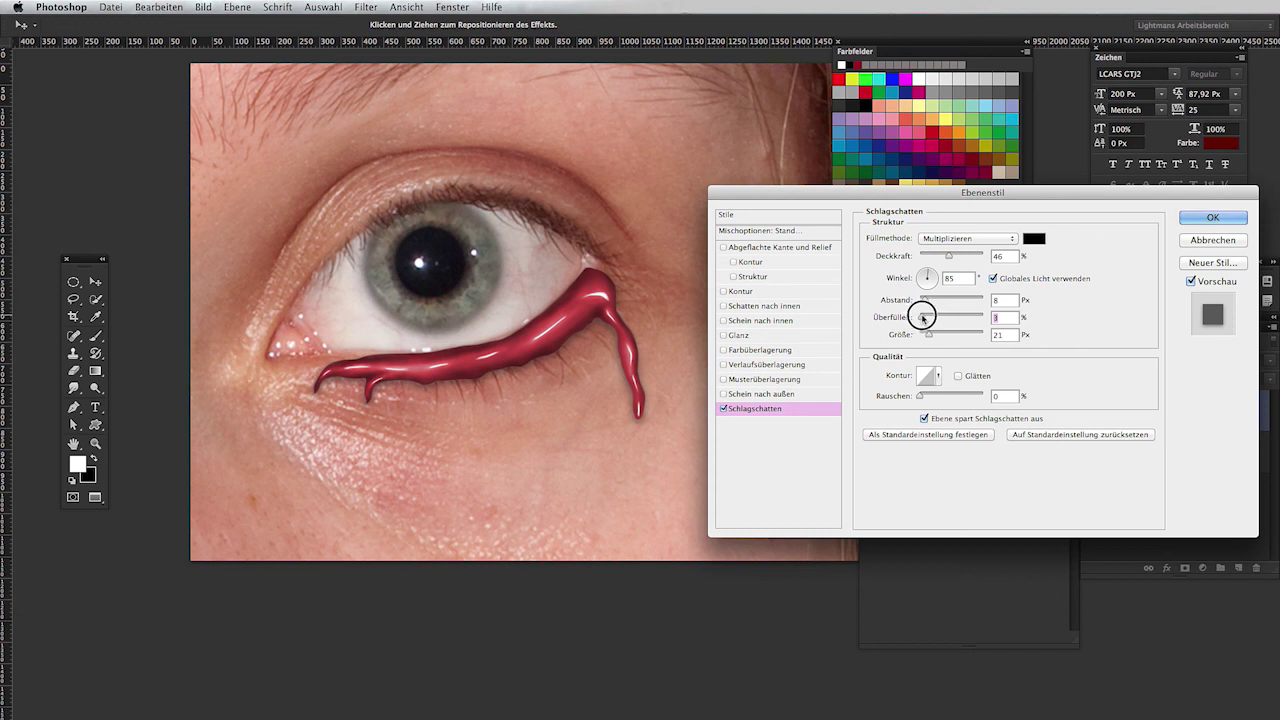
click(1208, 217)
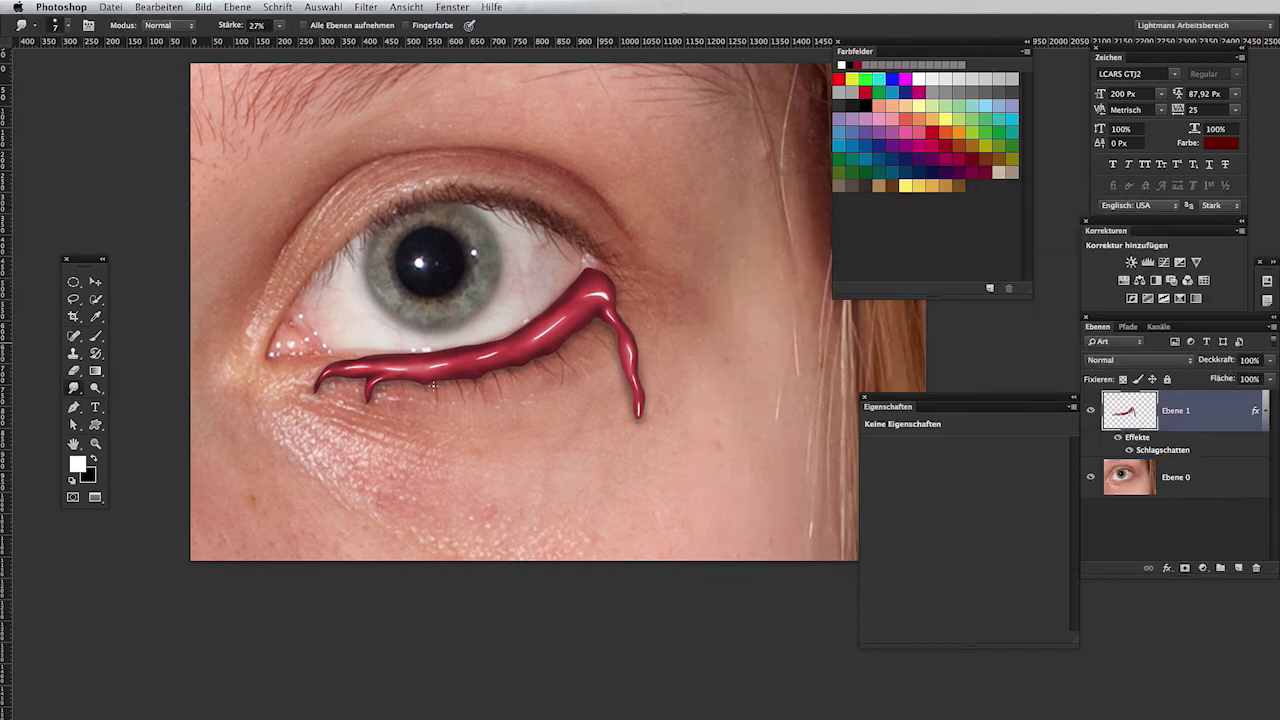
Put the red drip layer into a Verformen (Warp) free transform grid.
scroll(541, 368, down, 2)
scroll(540, 370, down, 2)
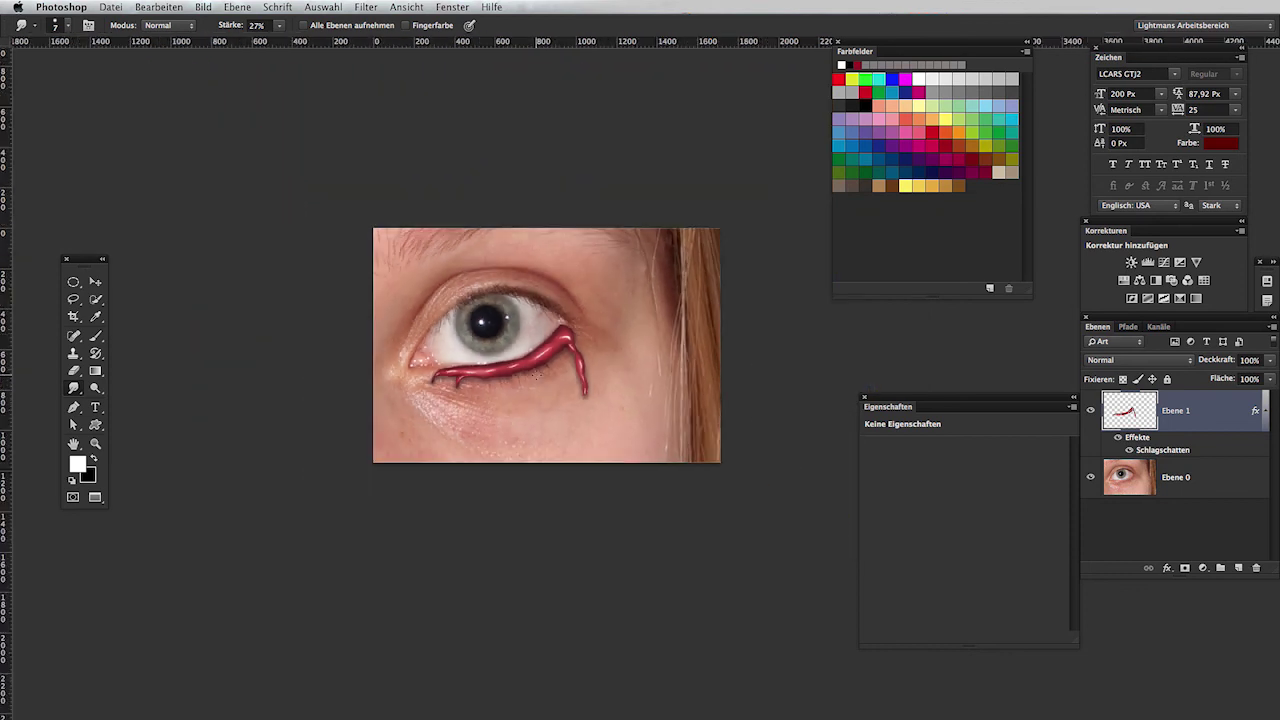
scroll(539, 371, down, 2)
scroll(538, 373, down, 1)
scroll(537, 375, up, 3)
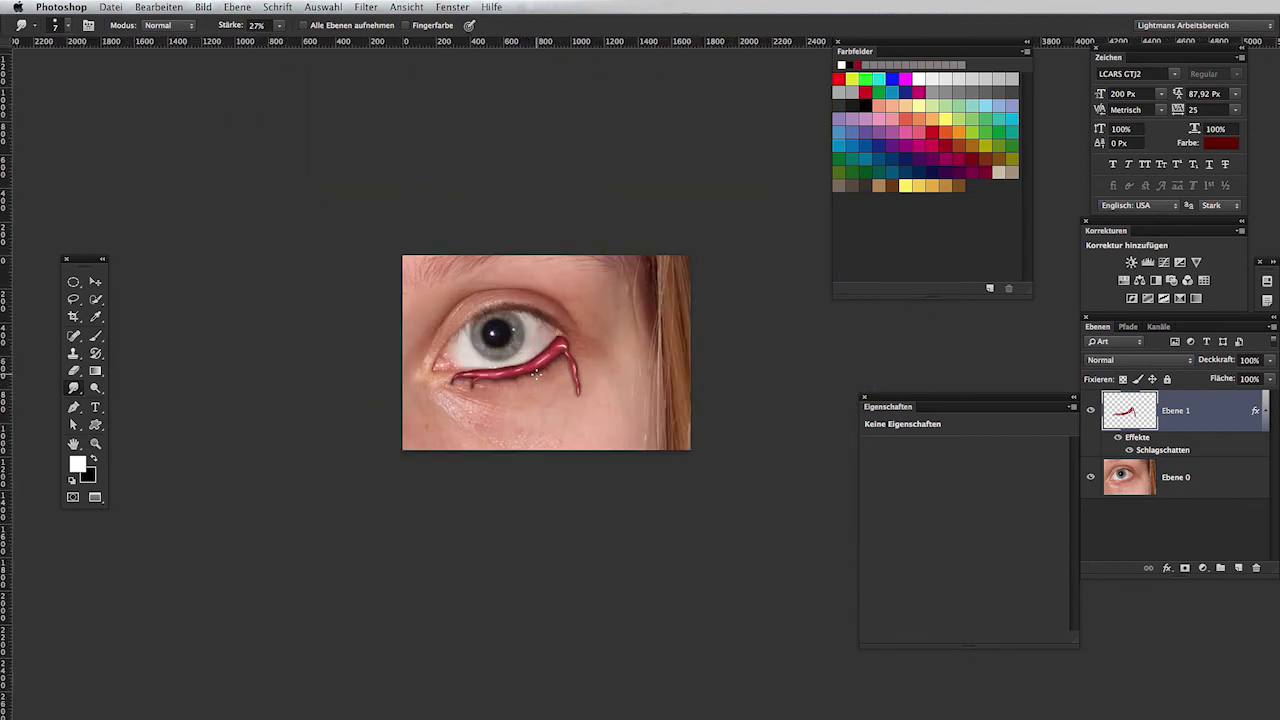
scroll(537, 373, up, 2)
scroll(537, 373, up, 2)
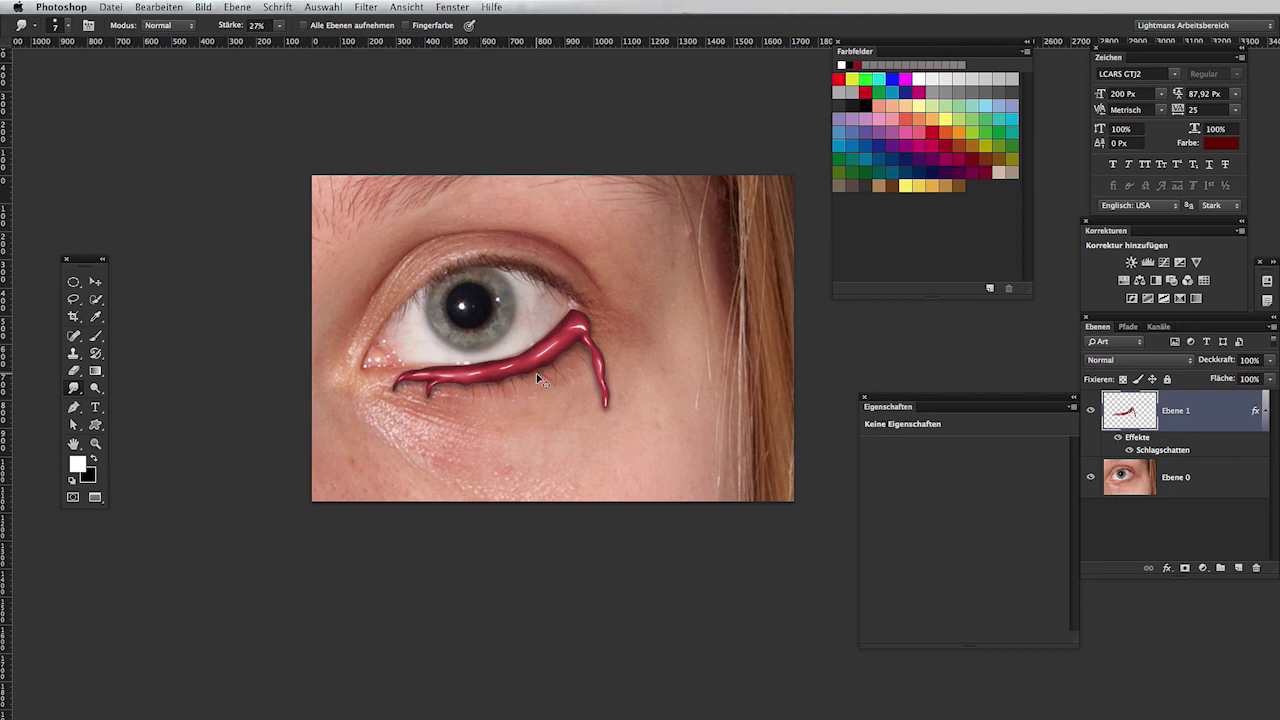
key(ctrl+t)
scroll(460, 392, up, 2)
right_click(447, 376)
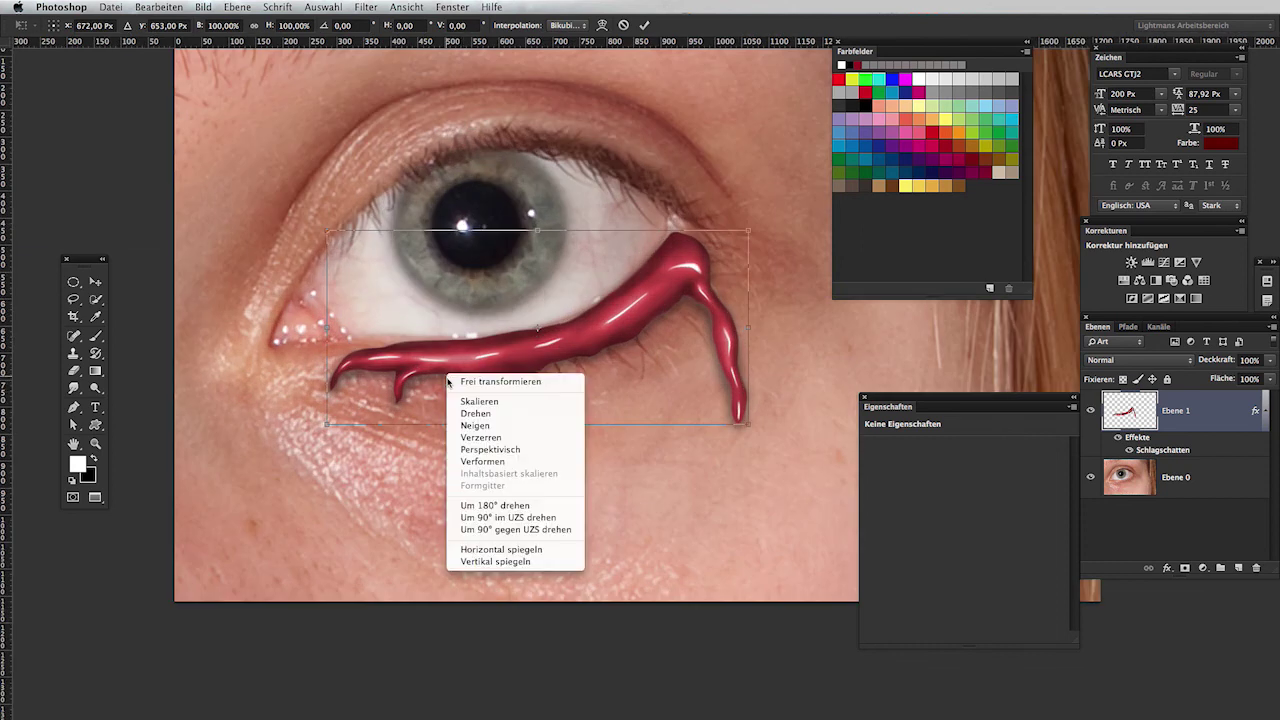
click(481, 462)
Bend both ends of the drip upward along the lower lid and commit the warp.
drag(326, 234, 330, 183)
drag(330, 325, 329, 312)
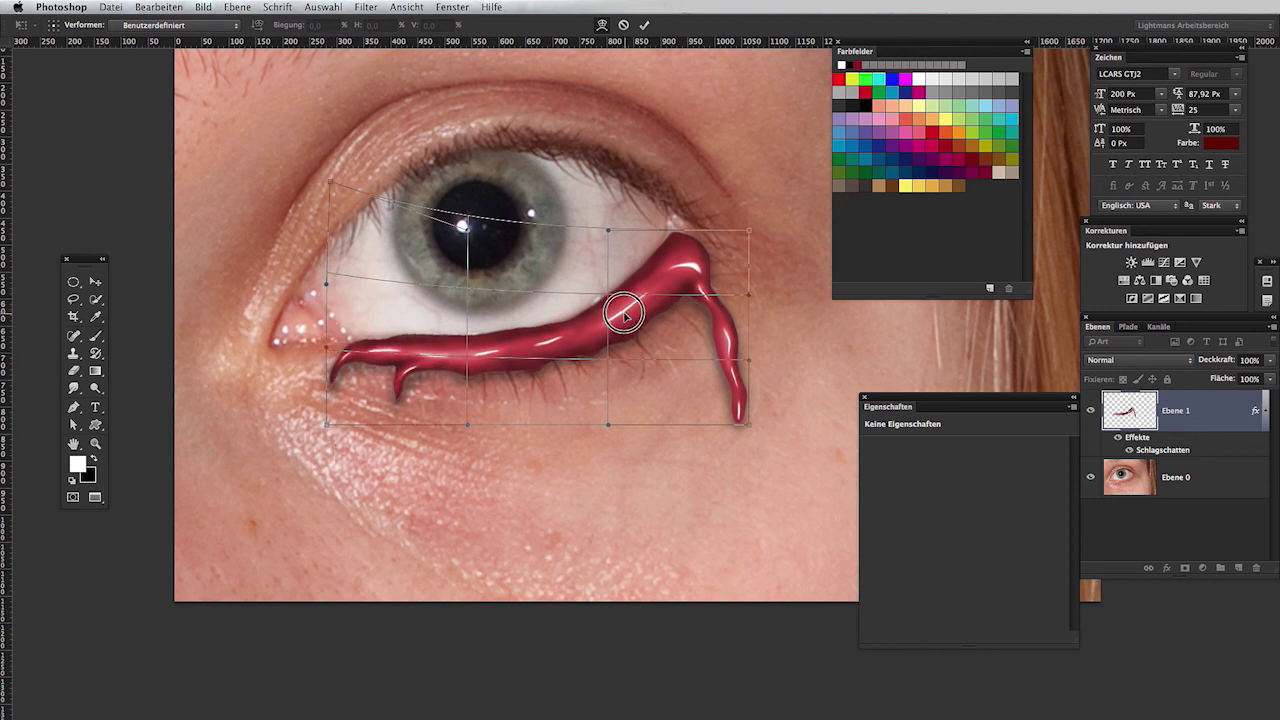
mouse_move(746, 236)
mouse_down()
mouse_move(748, 206)
mouse_move(758, 215)
mouse_up()
drag(652, 304, 643, 294)
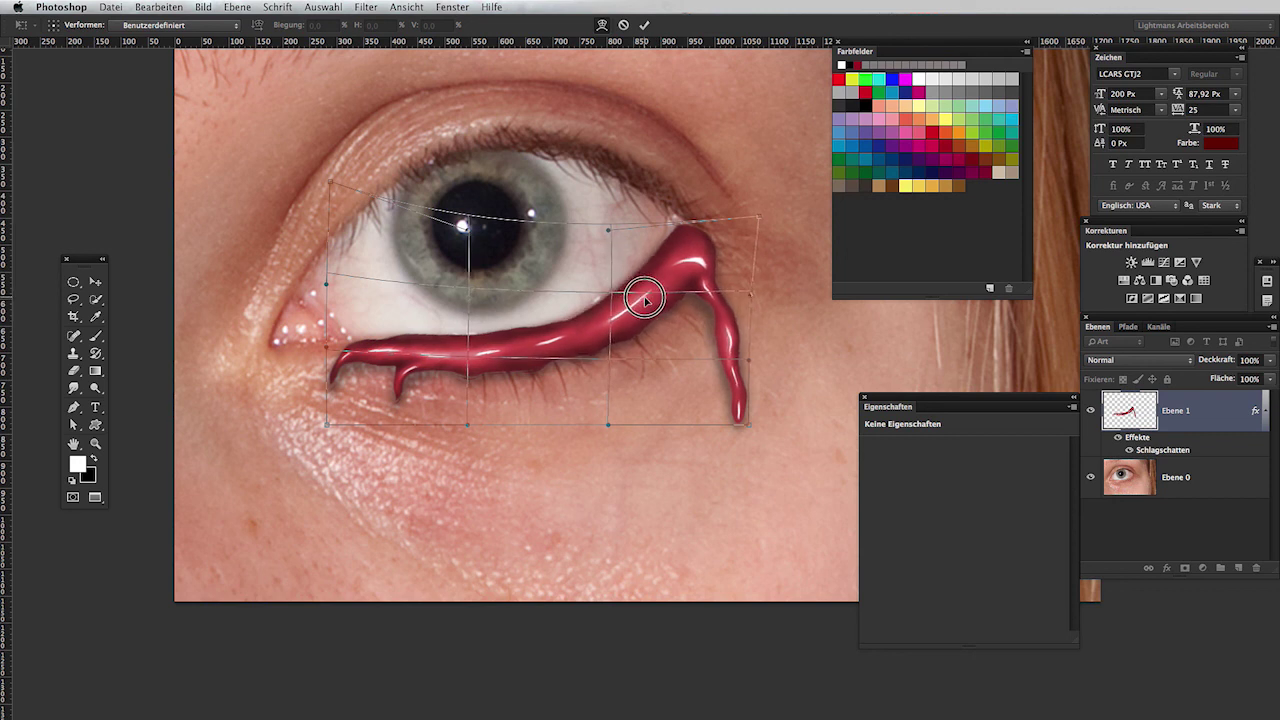
drag(749, 427, 743, 428)
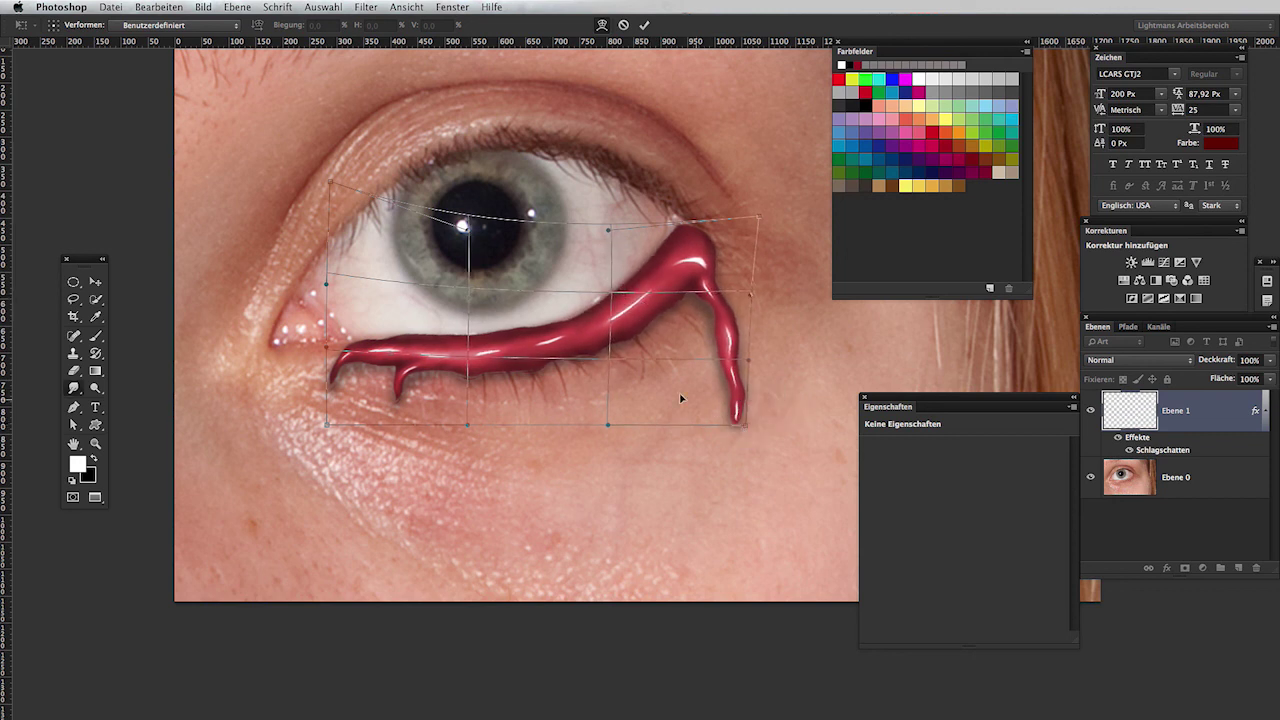
key(Return)
key(super+minus)
key(super+minus)
key(super+minus)
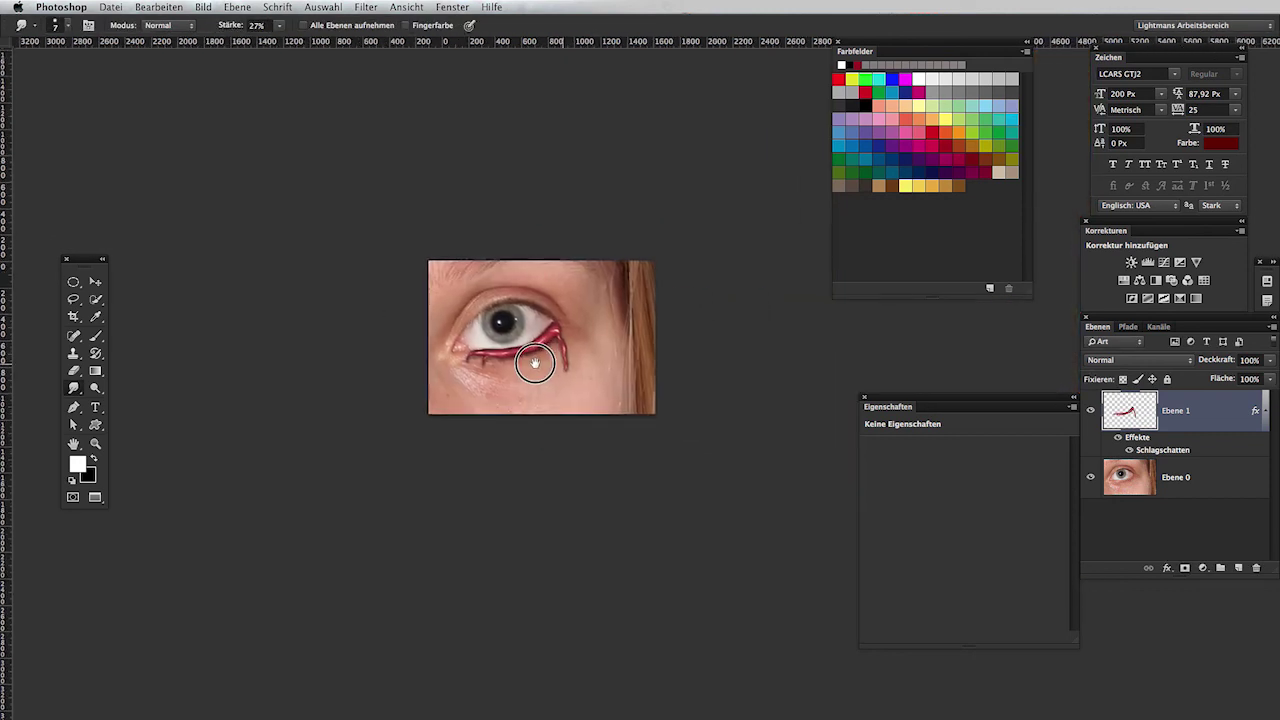
scroll(532, 358, up, 2)
scroll(532, 360, up, 2)
scroll(532, 362, up, 2)
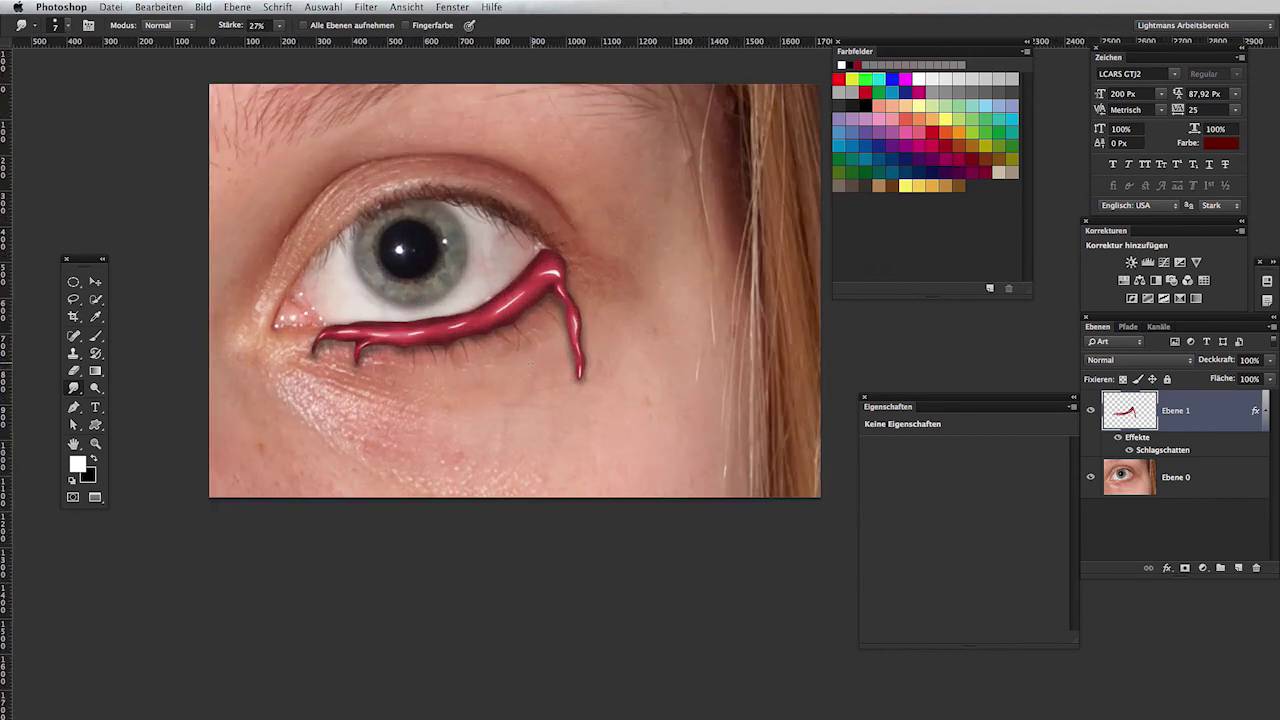